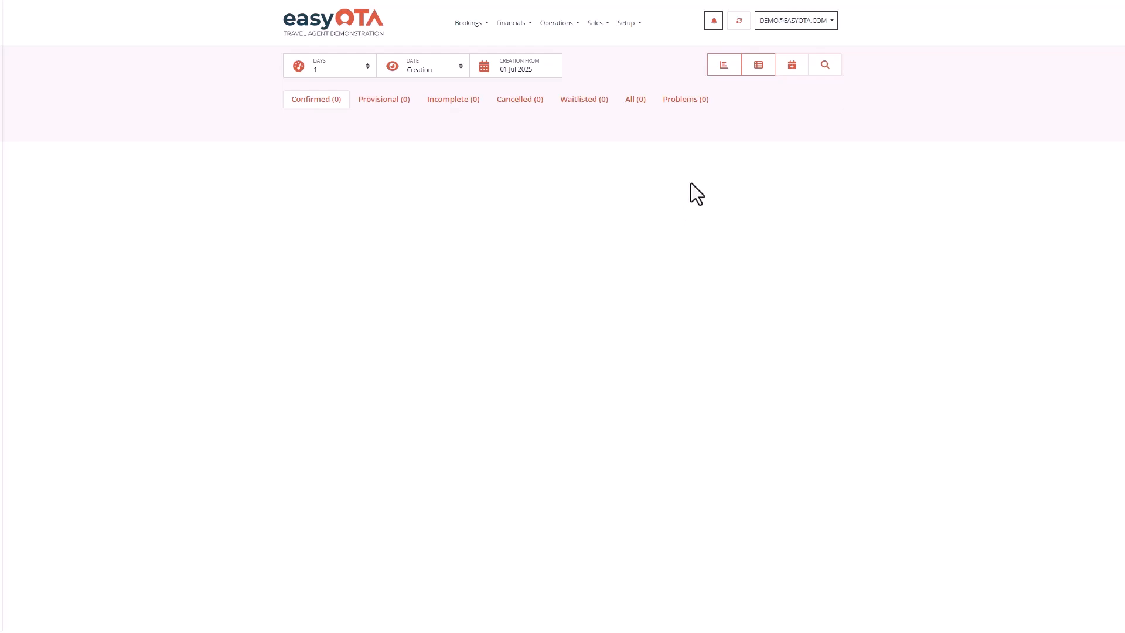
Open the booking quotes list and start a new supplier quote.
click(729, 69)
click(485, 23)
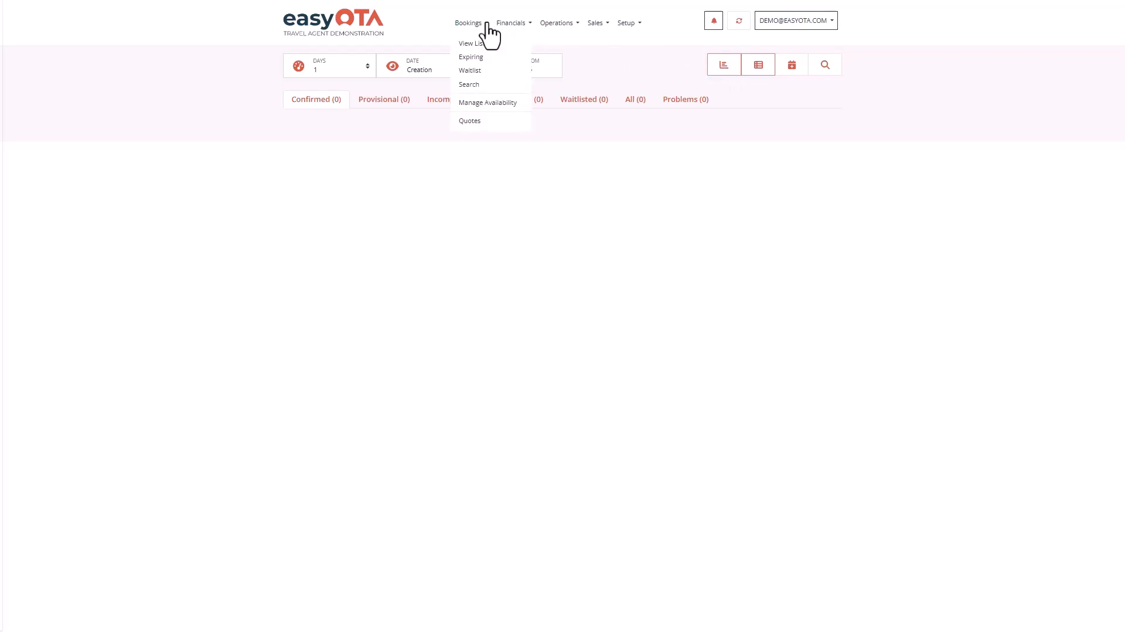
click(491, 122)
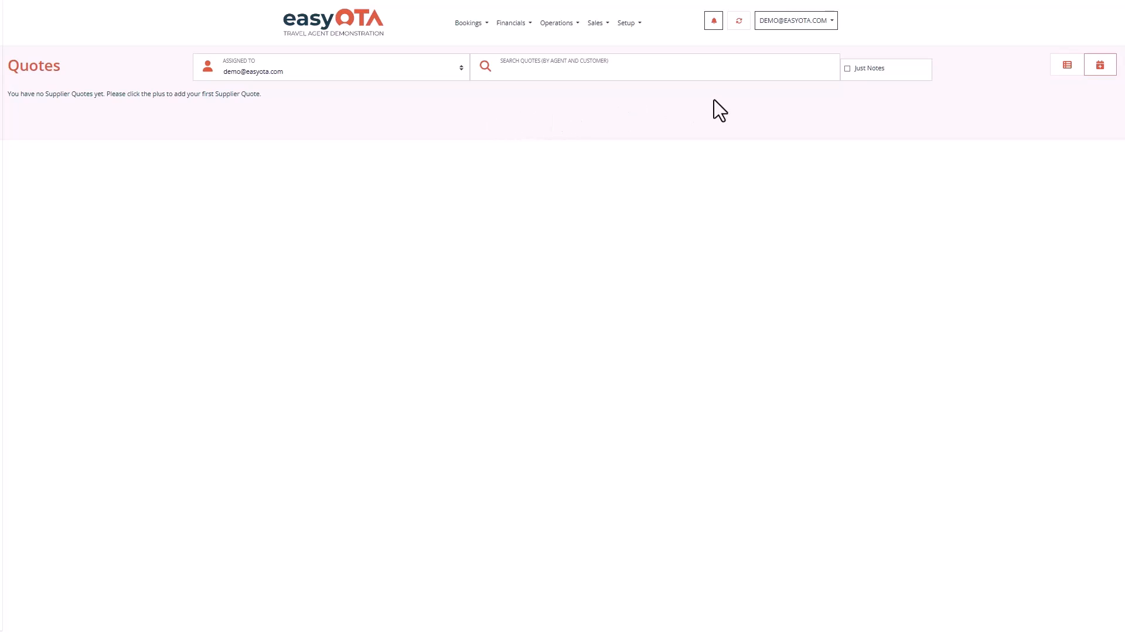
click(1091, 71)
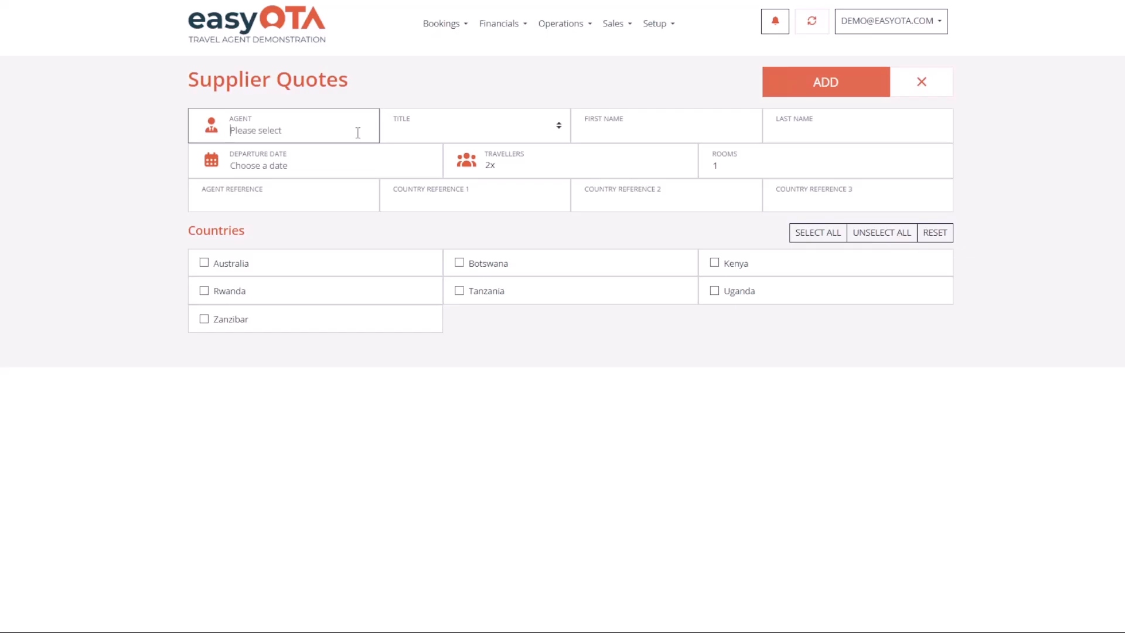
Choose Abercrombie & Kent as the quote's agent and fill in the customer's title, first name and last name.
text(a)
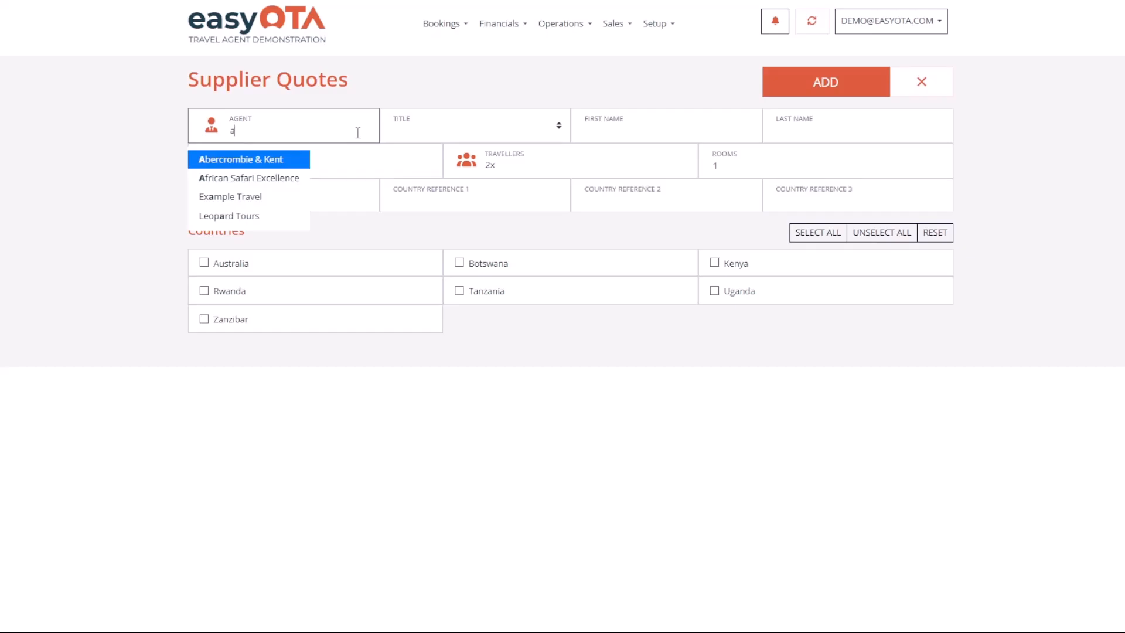
click(295, 158)
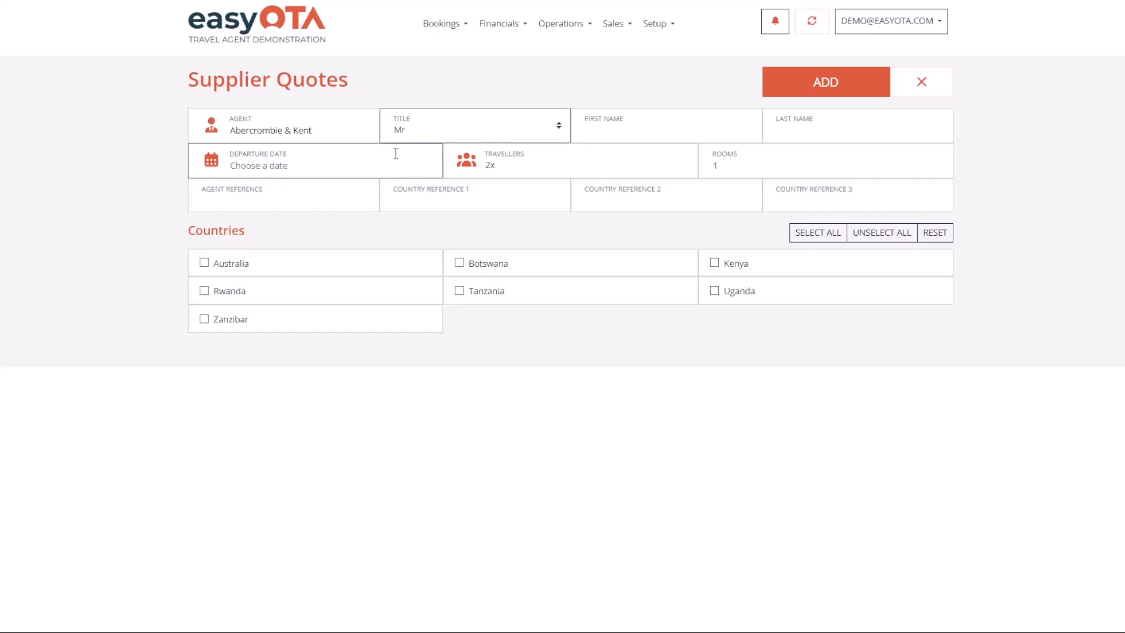
click(593, 128)
click(645, 161)
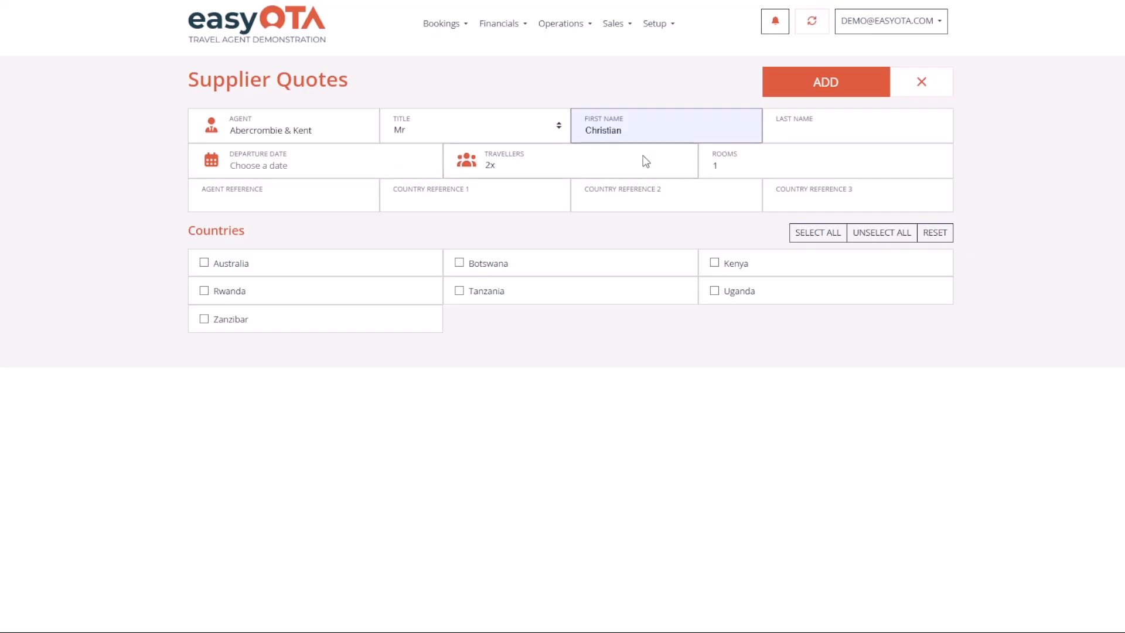
click(769, 137)
click(832, 168)
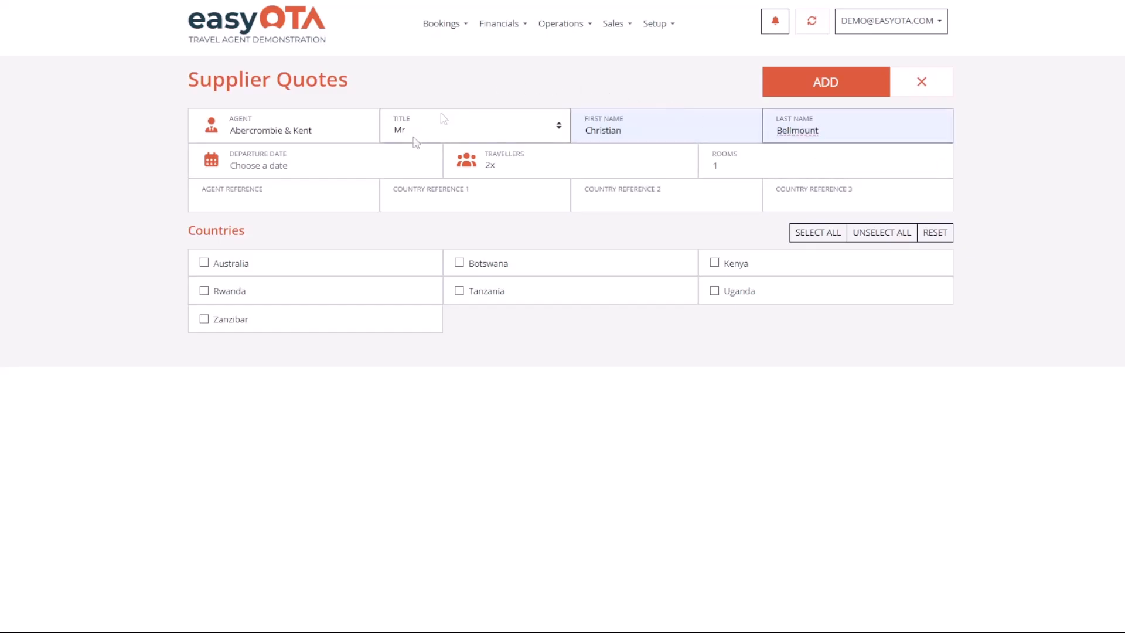
Set the quote's departure date to 20 Oct 2025.
click(406, 155)
click(300, 212)
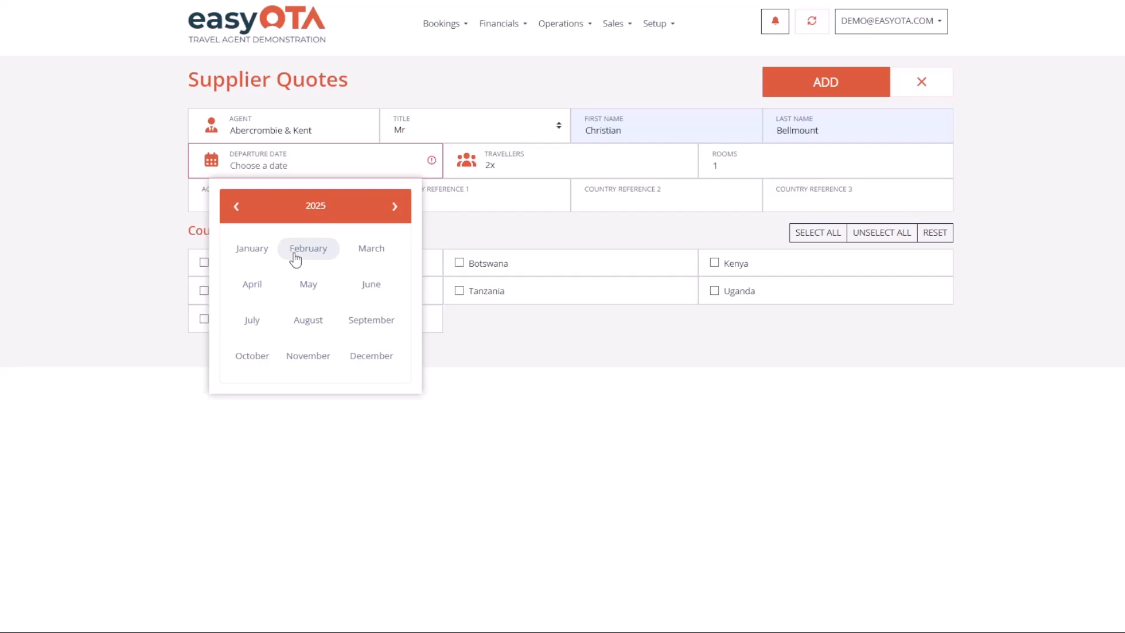
click(258, 354)
click(266, 331)
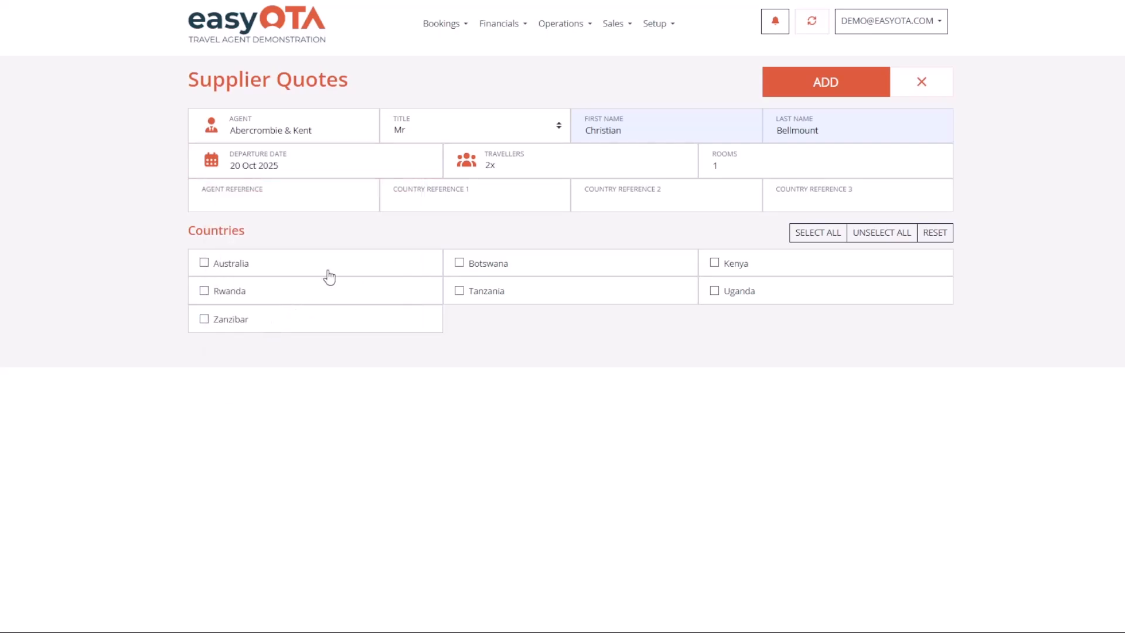
Keep the quote at two adults in one room and add it with Tanzania as the country.
click(516, 175)
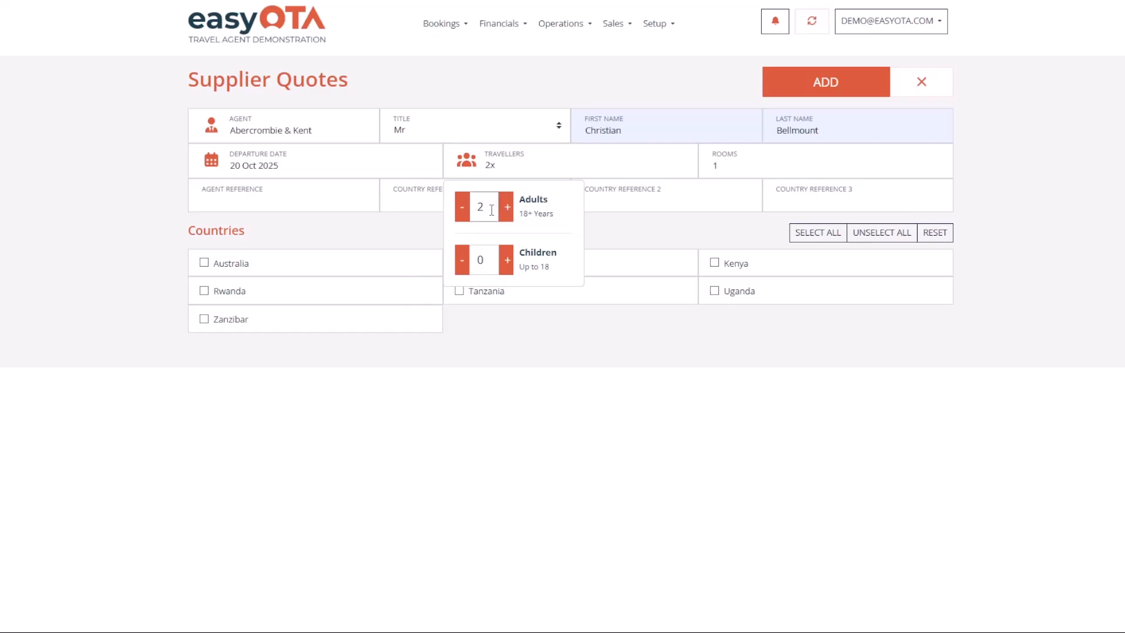
click(490, 261)
click(733, 169)
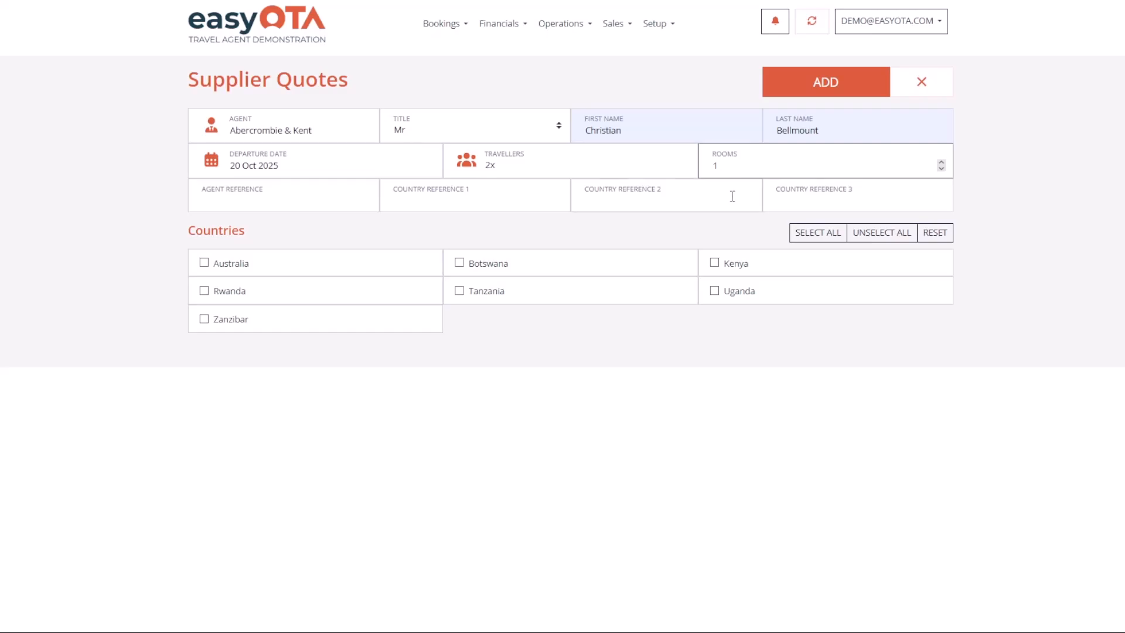
click(459, 293)
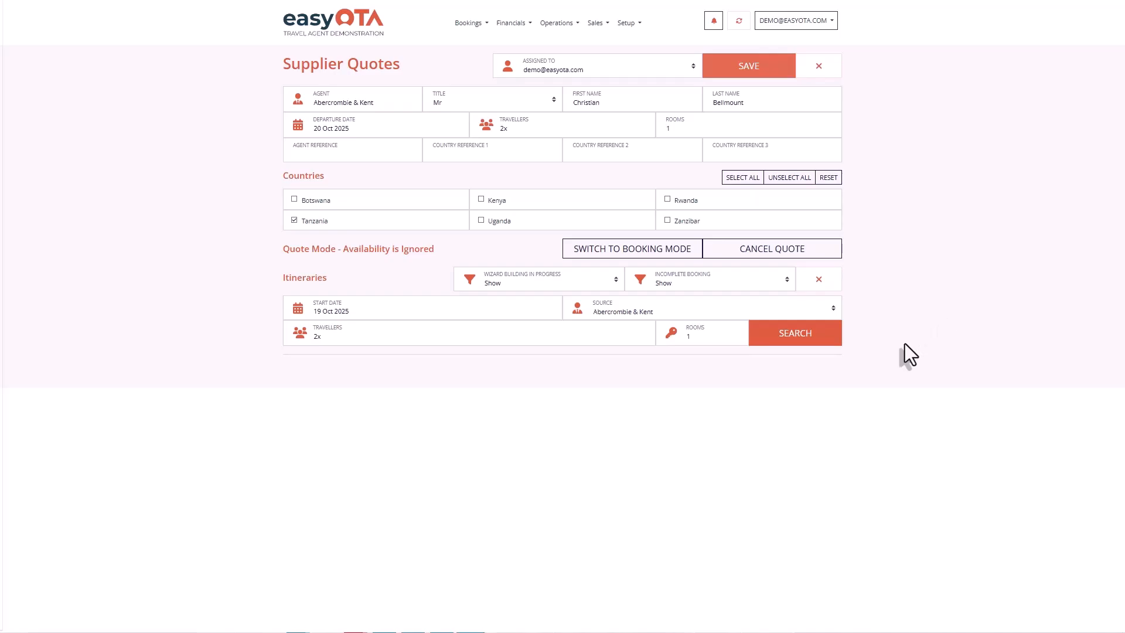
Search itineraries for the quote, start building a custom package and name it Tanzania Explorer.
click(836, 344)
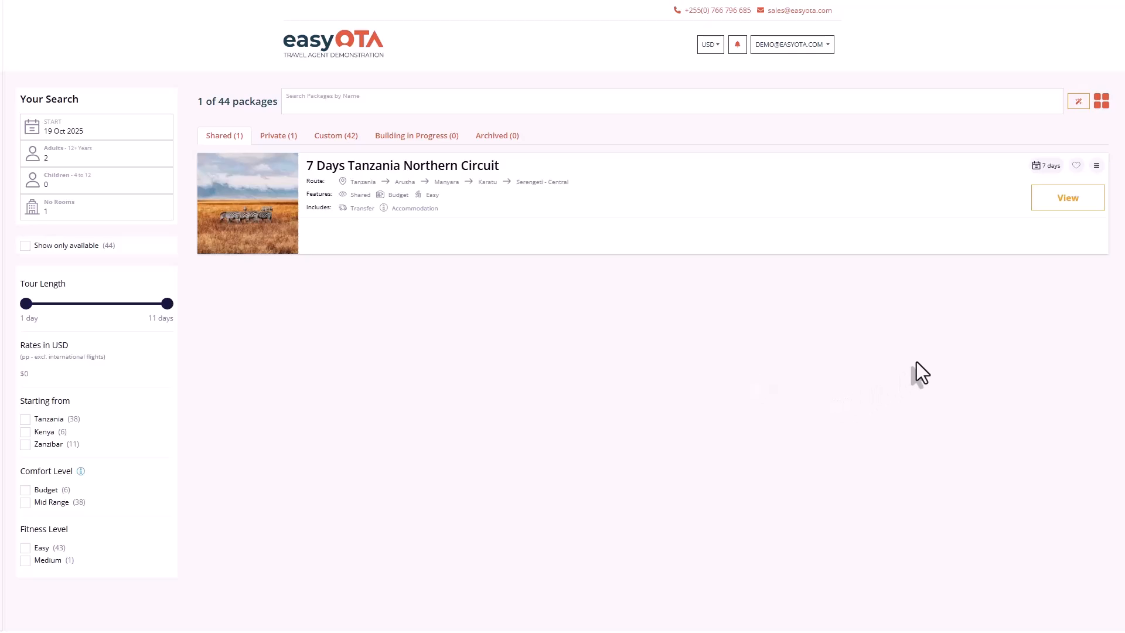
click(1078, 104)
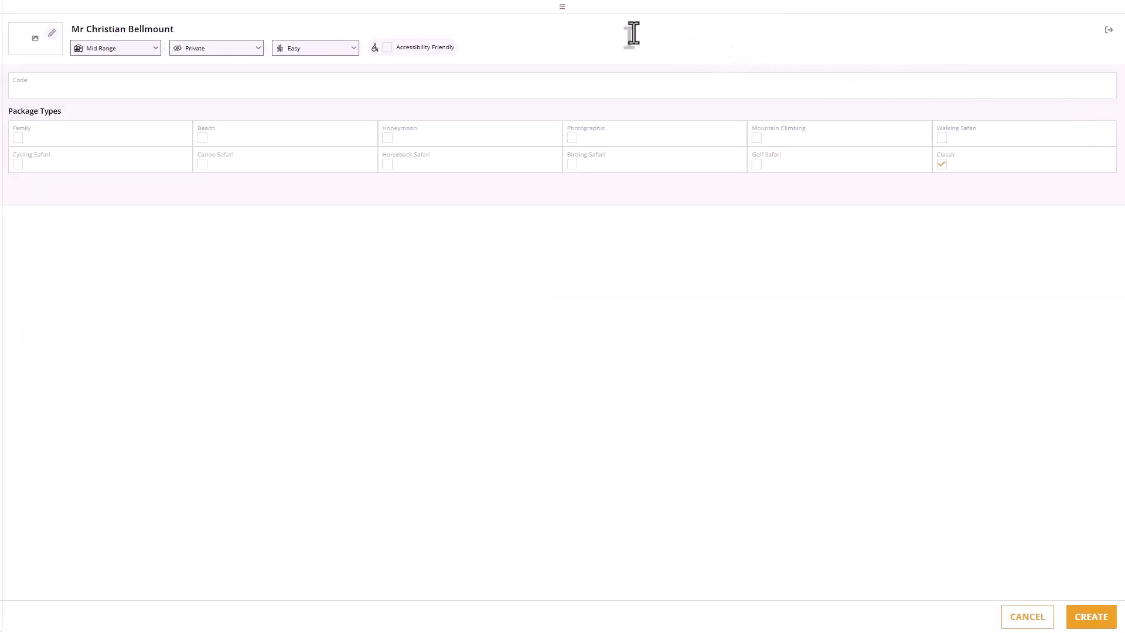
click(229, 30)
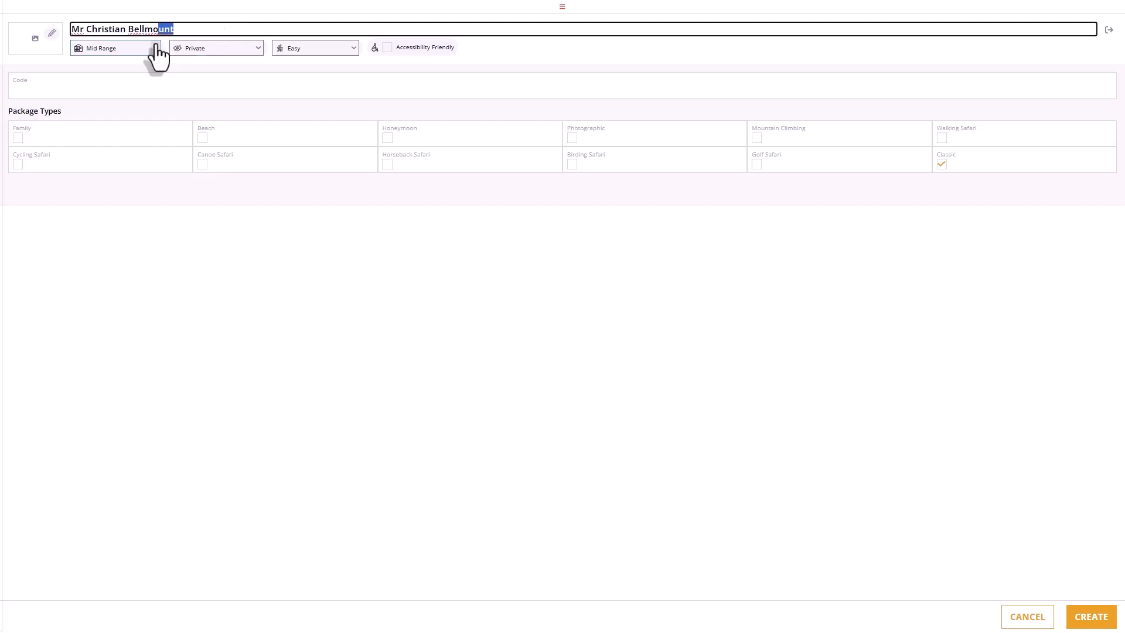
text(Tan)
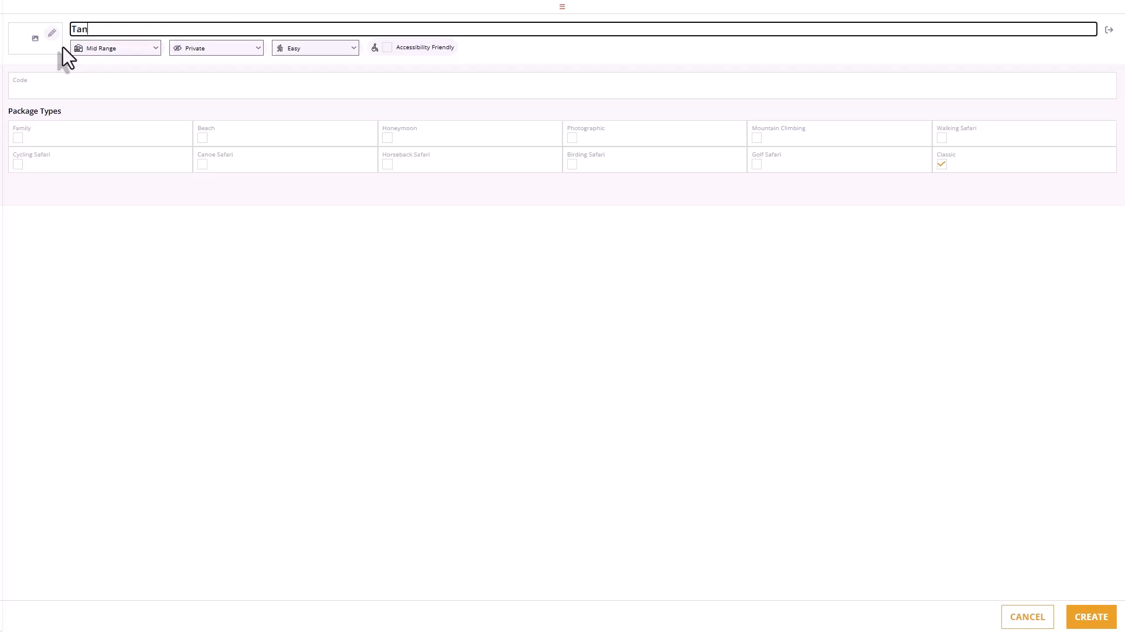
text(zania Explorer)
click(62, 47)
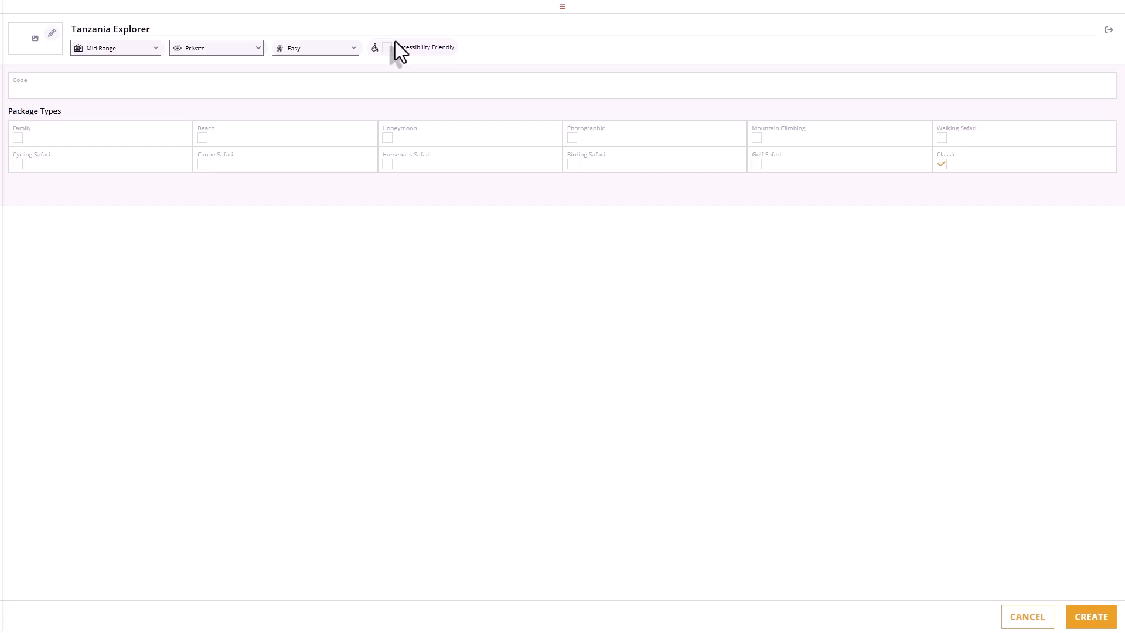
Examine the package's comfort level, transport type and fitness level choices and its accessibility option.
click(155, 52)
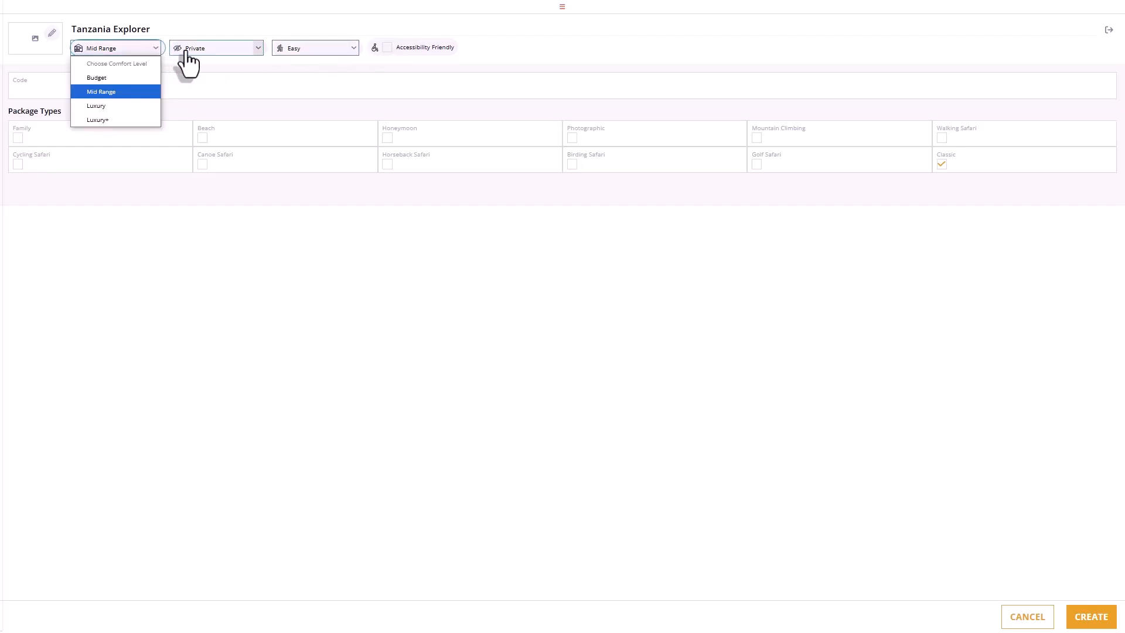
click(258, 50)
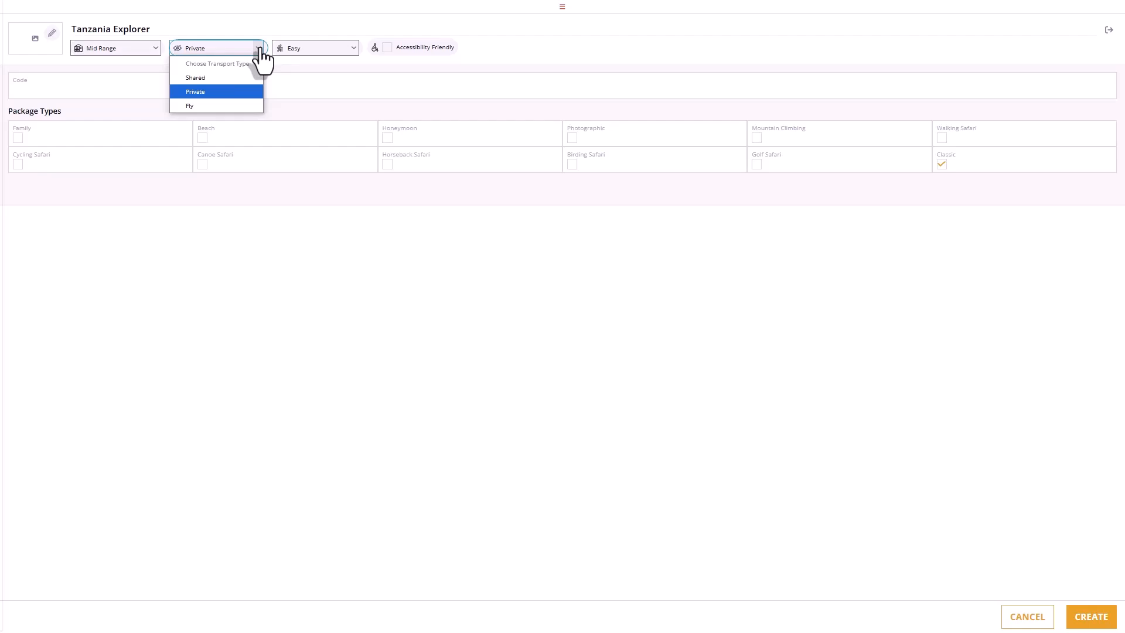
click(354, 50)
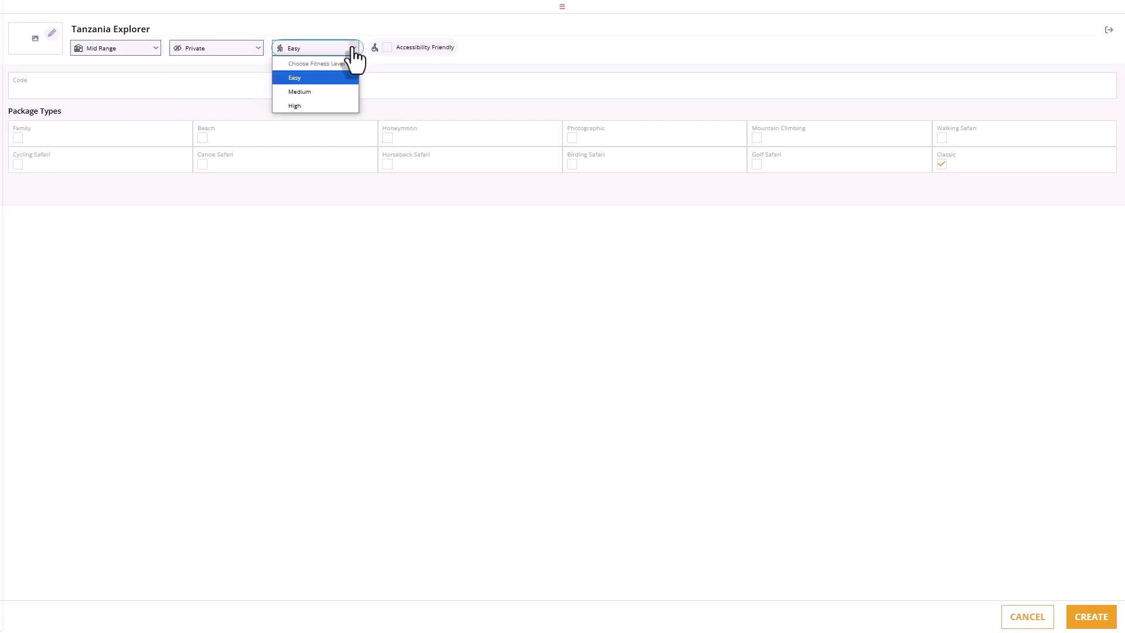
click(387, 48)
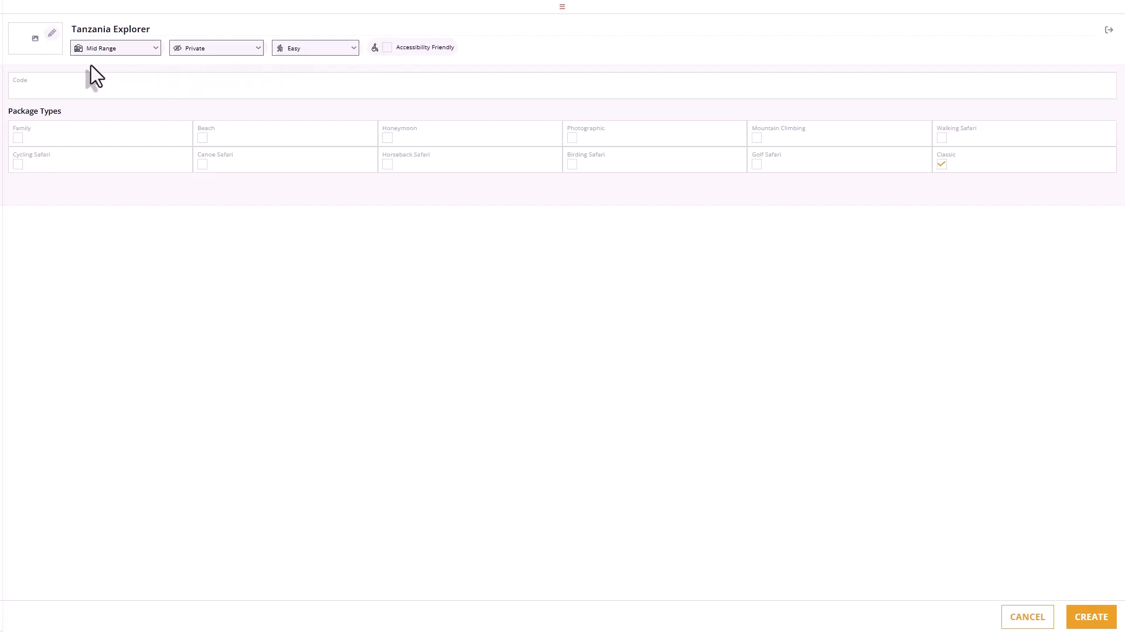
Add the giraffe photo from My Photos to the package images and upload download.jfif from the Desktop.
click(52, 38)
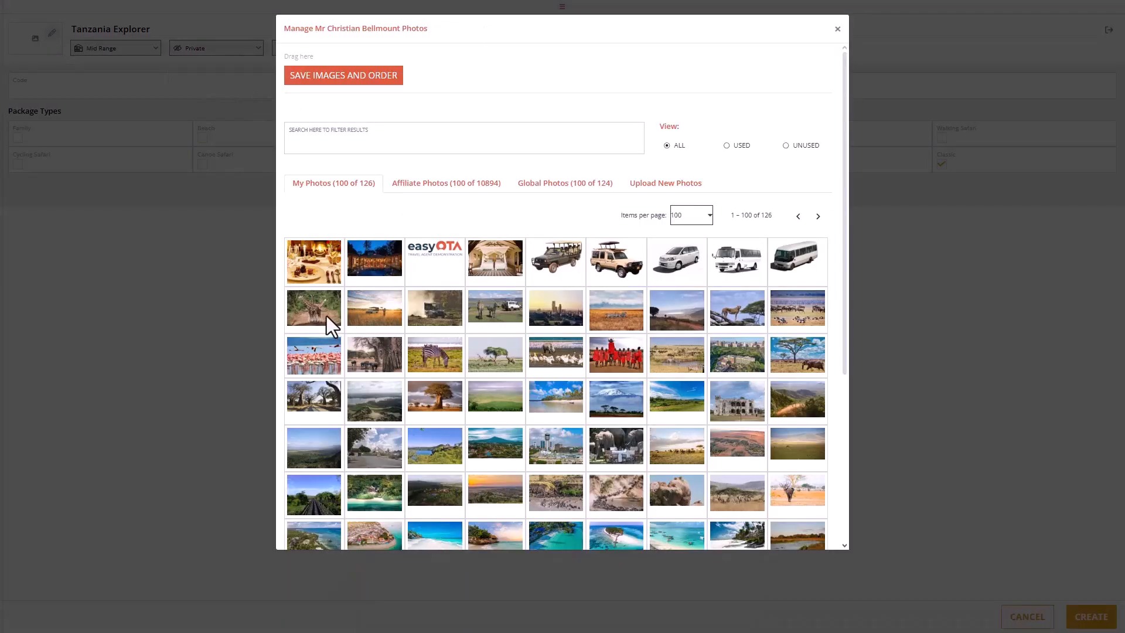
drag(325, 316, 332, 58)
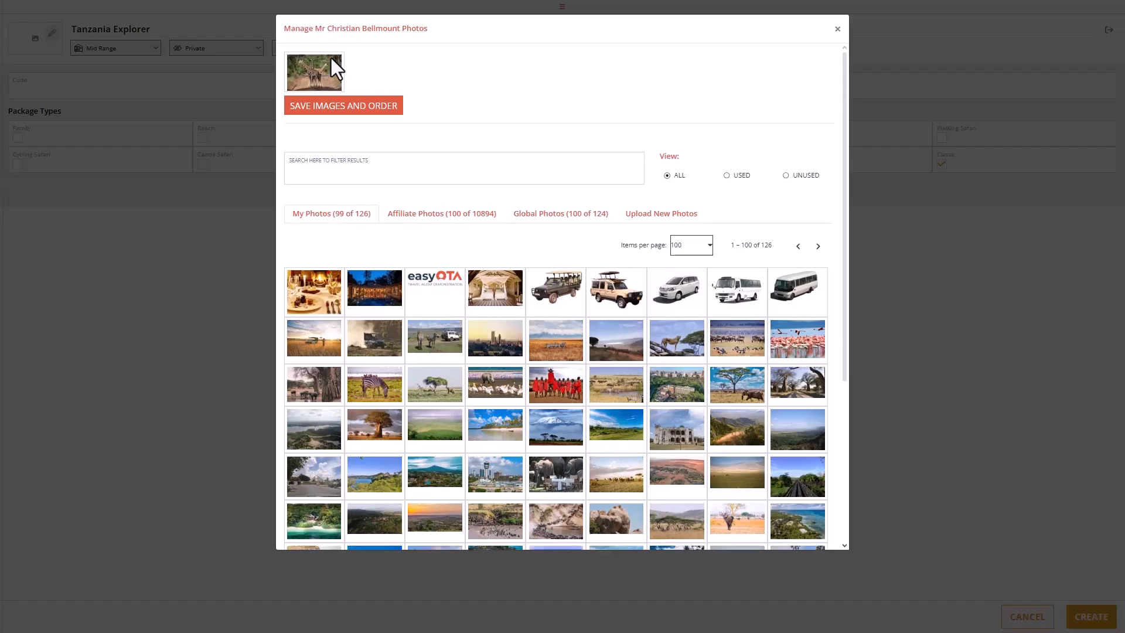
click(660, 215)
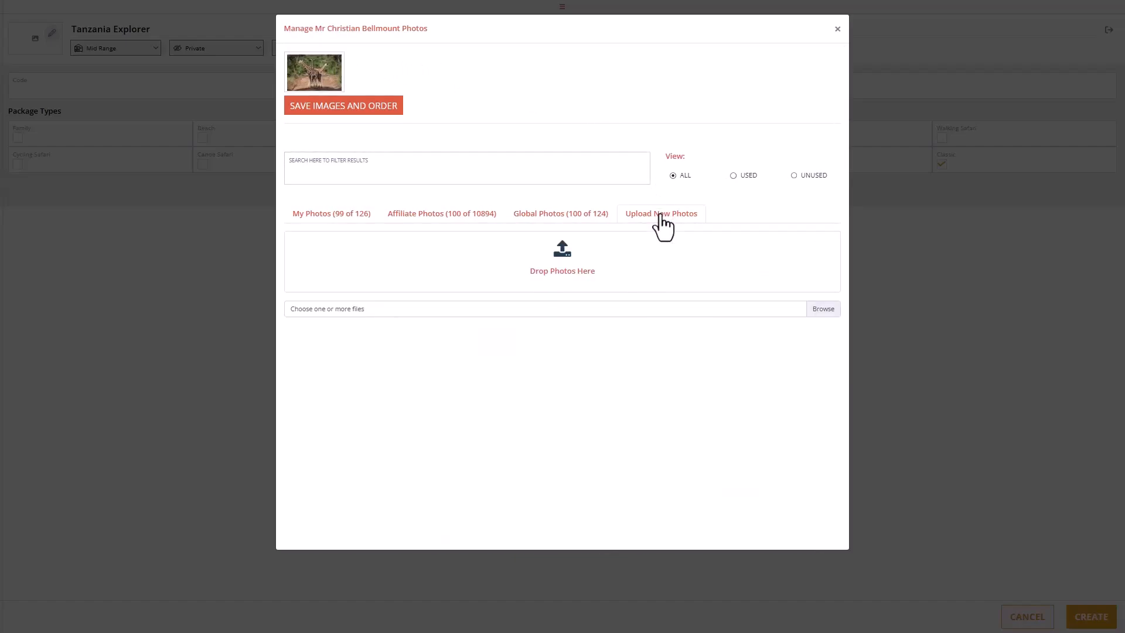
click(823, 314)
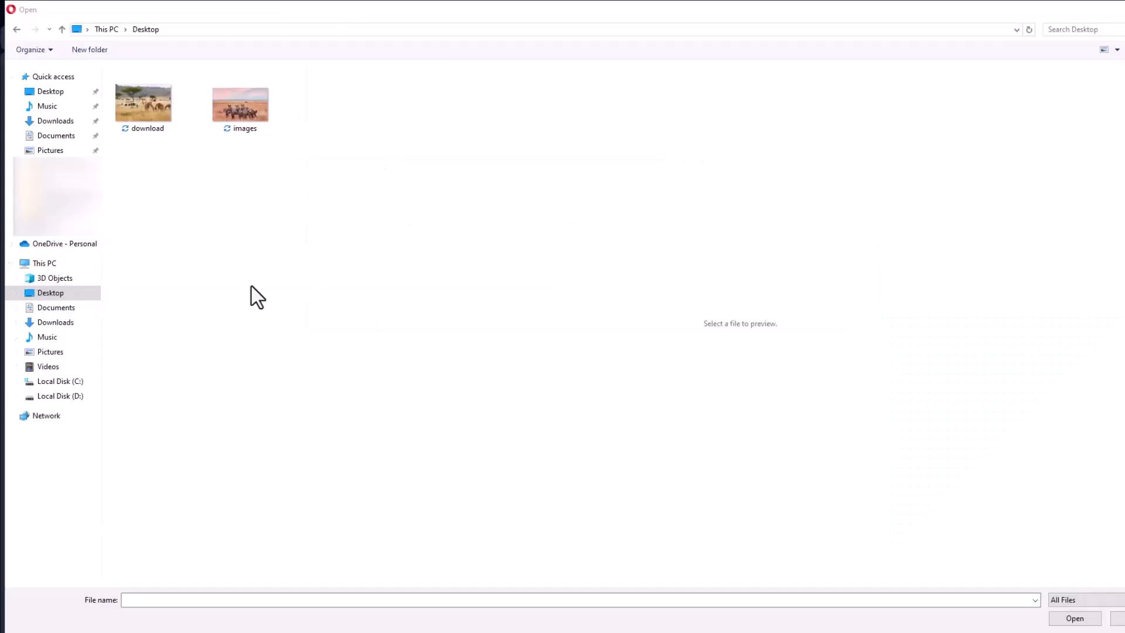
click(159, 107)
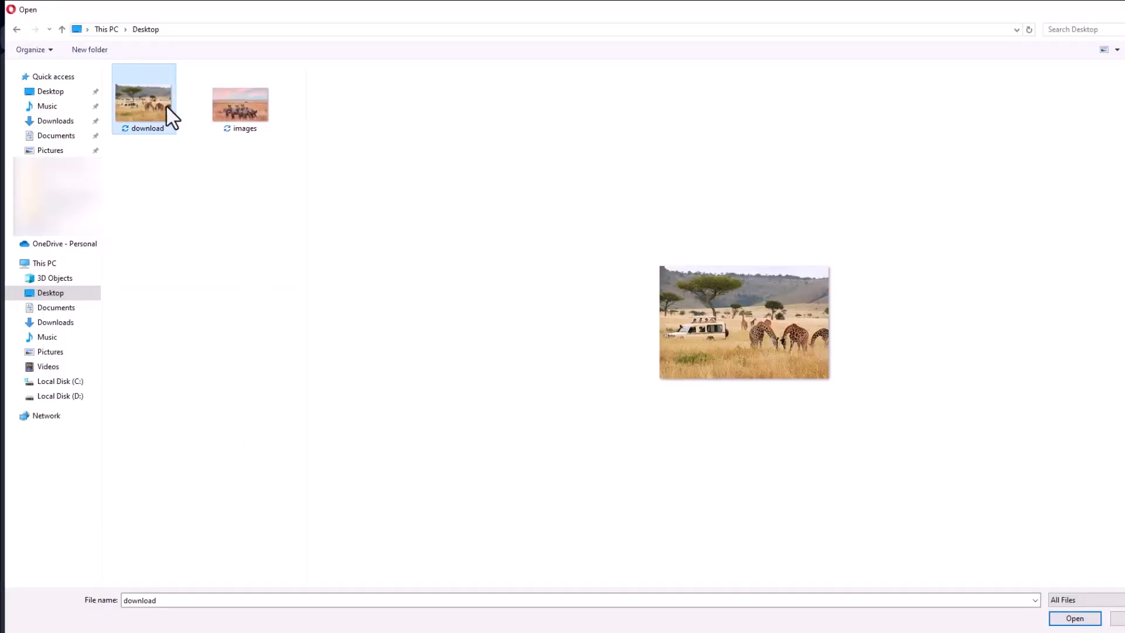
click(1078, 620)
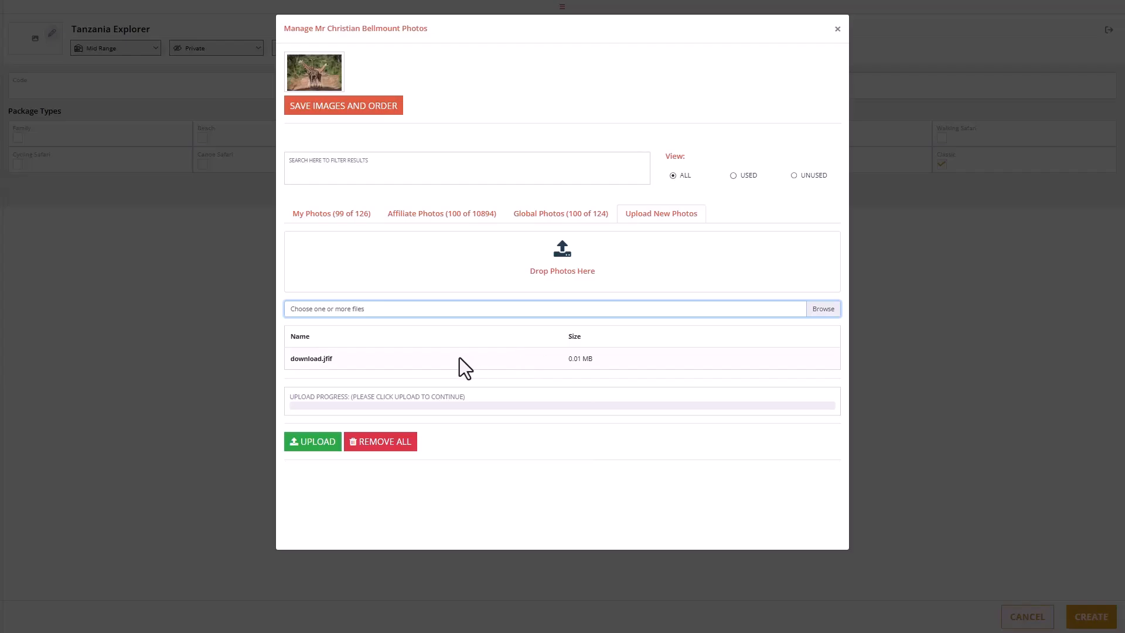
click(314, 441)
Place the uploaded savannah photo ahead of the giraffe photo and save the package's images and order.
click(365, 215)
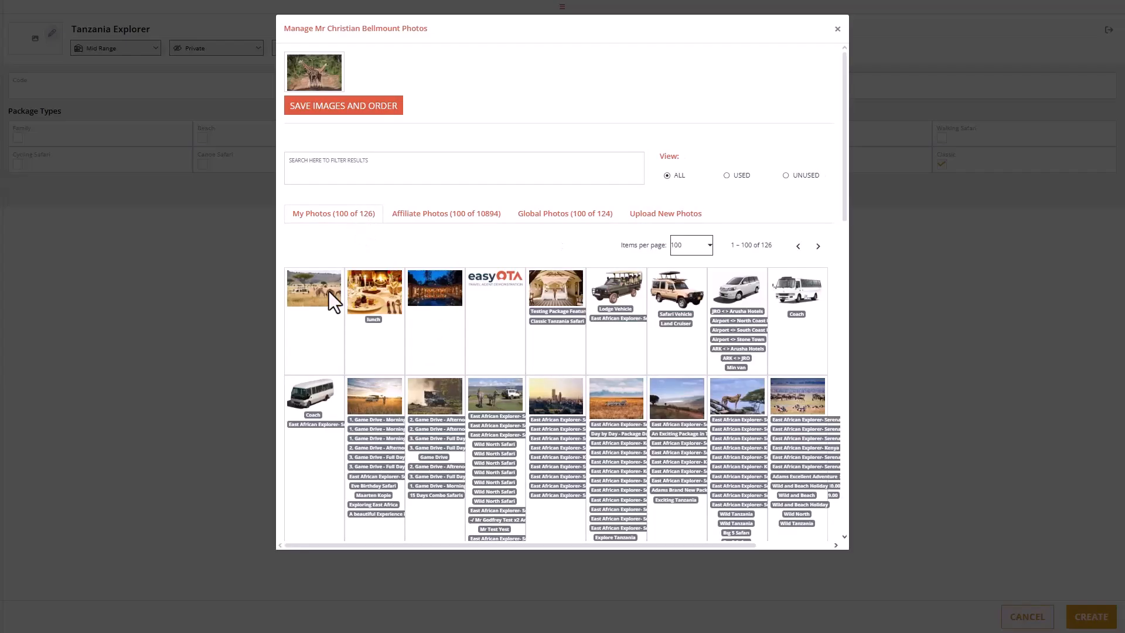
drag(327, 293, 302, 76)
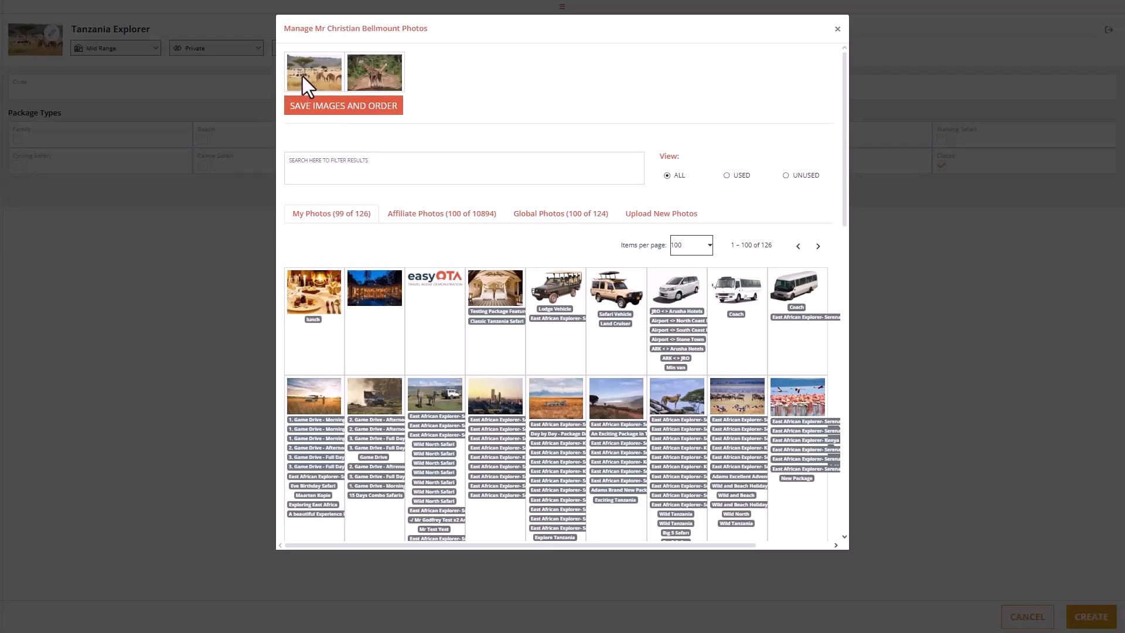
click(344, 106)
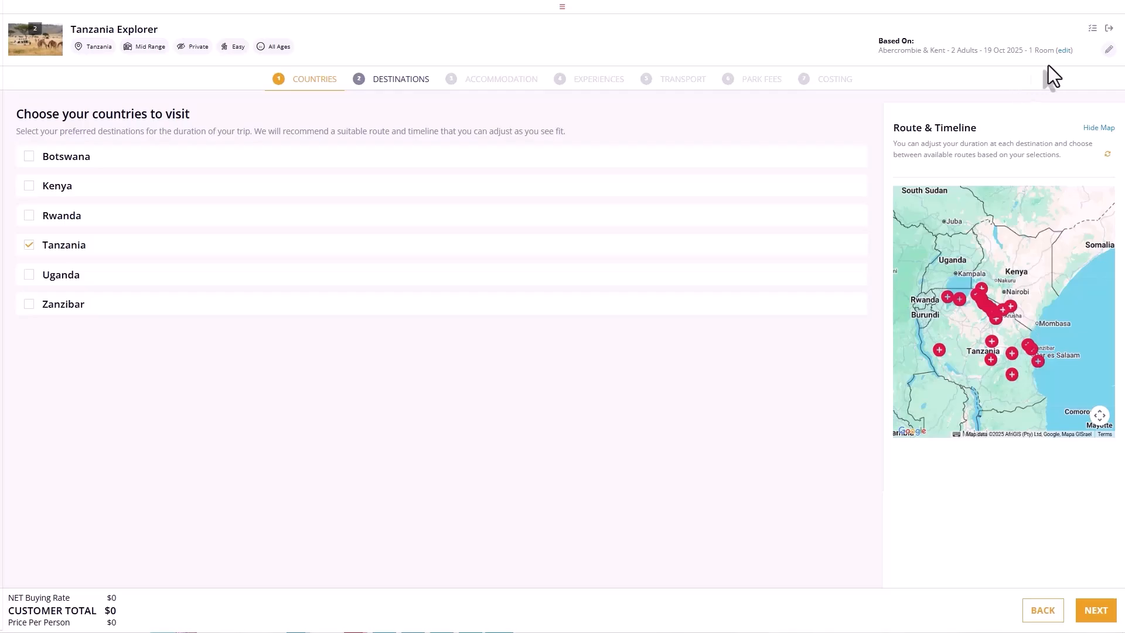
Review the agent, date, traveller and room settings the package is based on, and reopen and save the package details unchanged.
click(1062, 51)
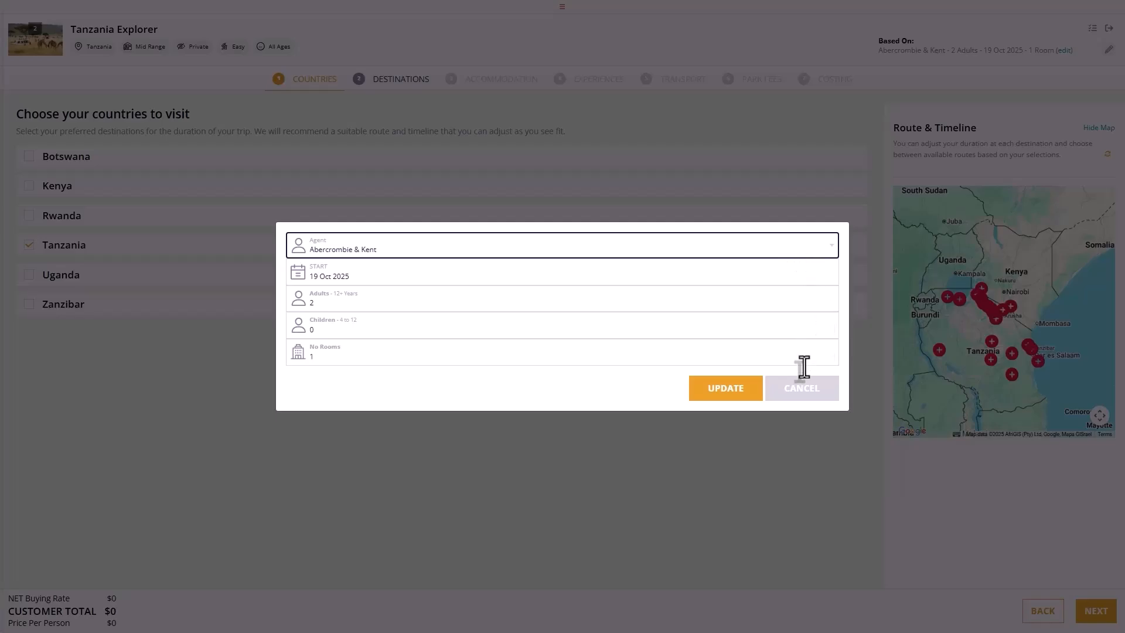
click(792, 392)
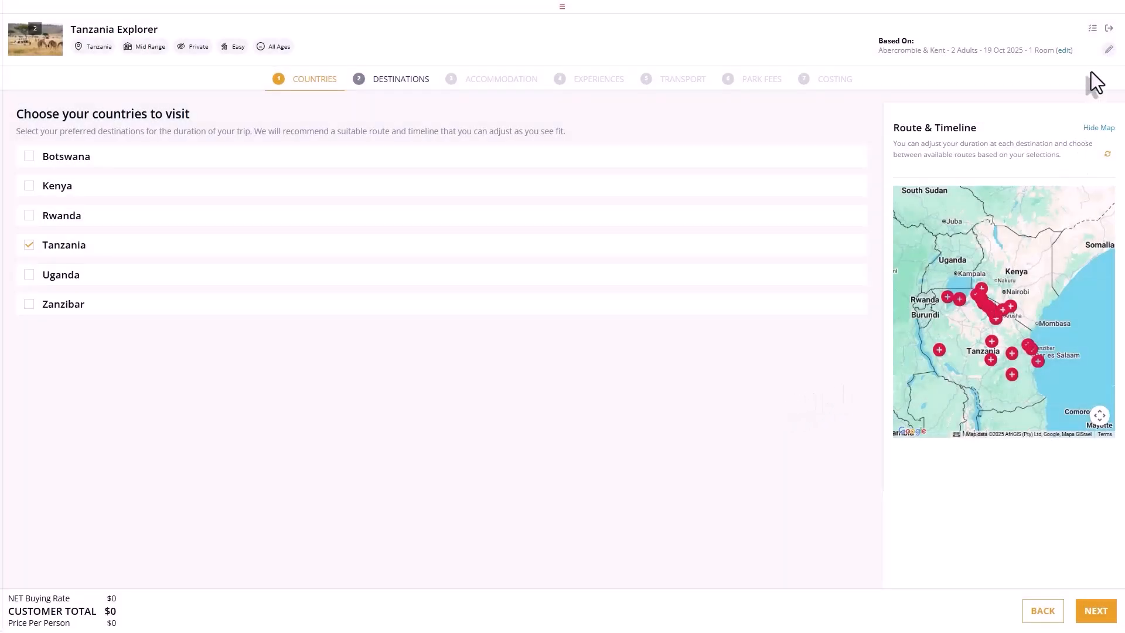
click(1108, 50)
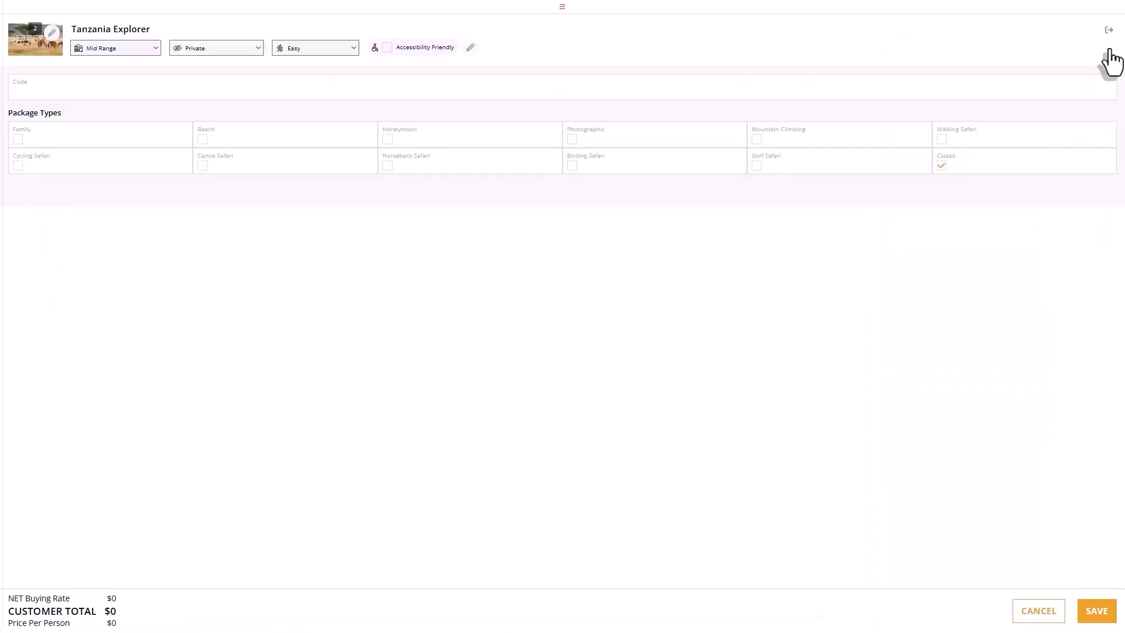
click(220, 29)
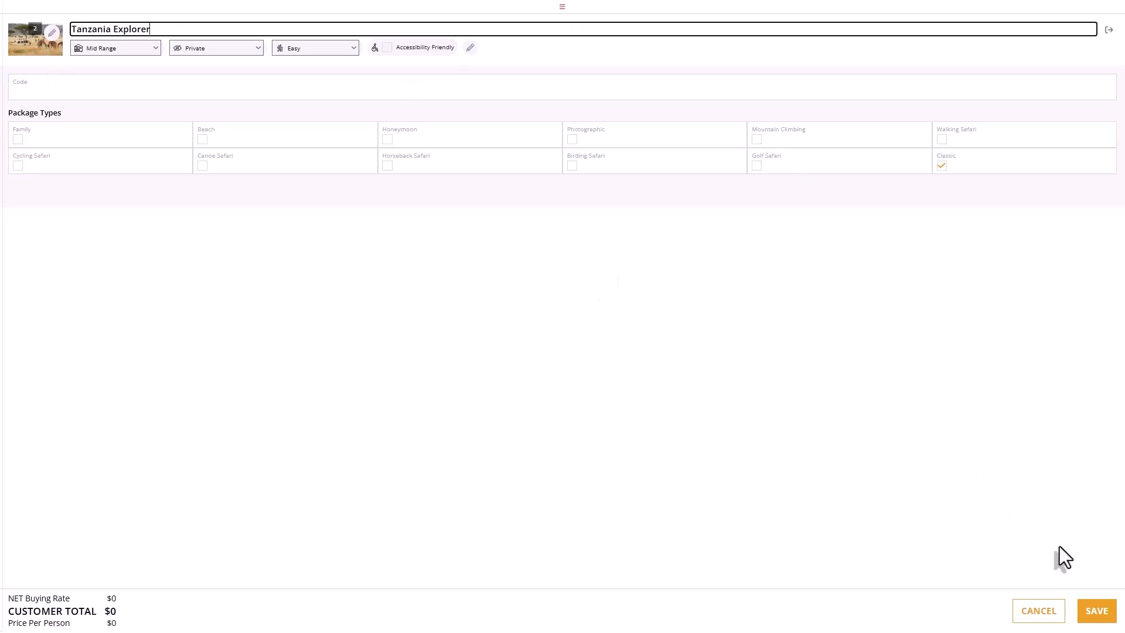
click(1096, 610)
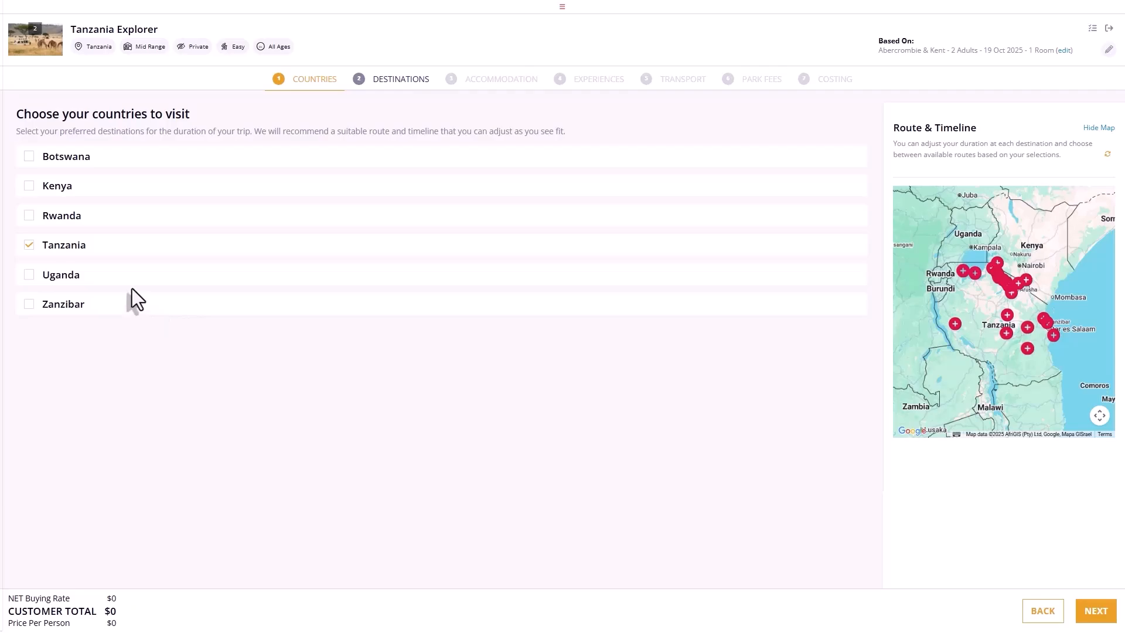
click(29, 279)
click(30, 279)
drag(1088, 251, 1046, 253)
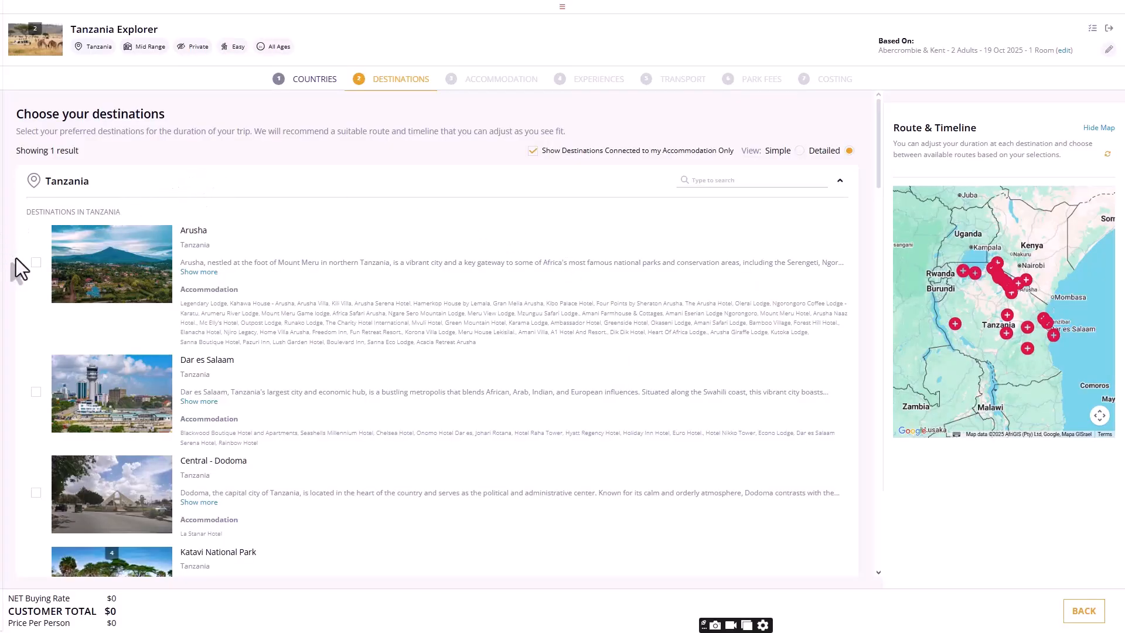
Look through the Tanzania destinations from Arusha to Serengeti and the accommodation connected to each.
scroll(31, 285, down, 1)
scroll(30, 285, down, 15)
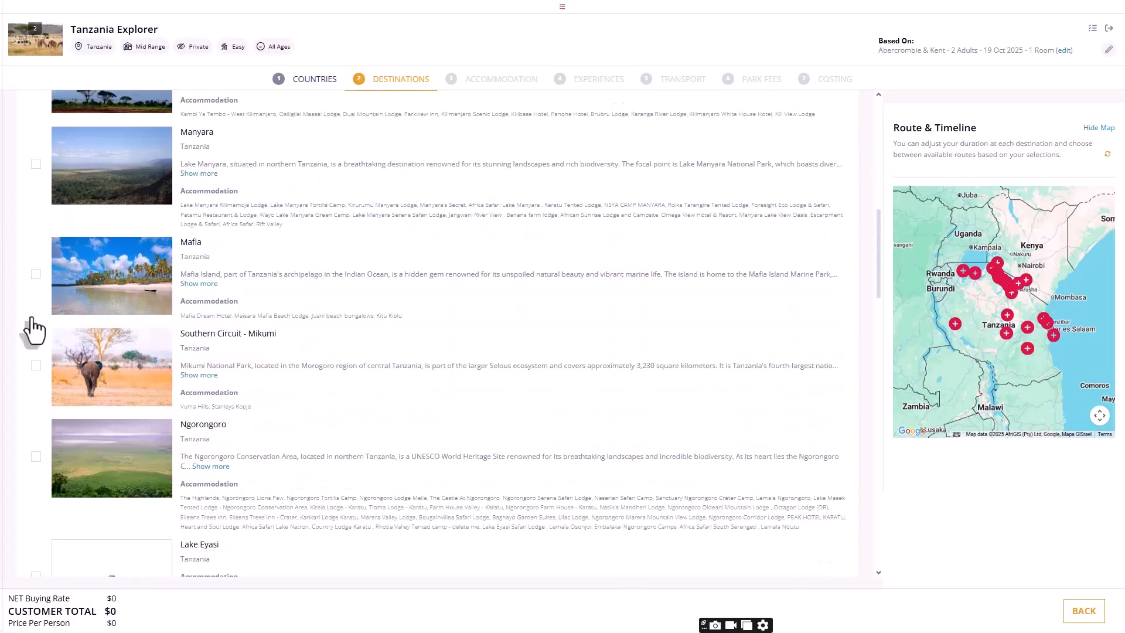
scroll(36, 286, up, 16)
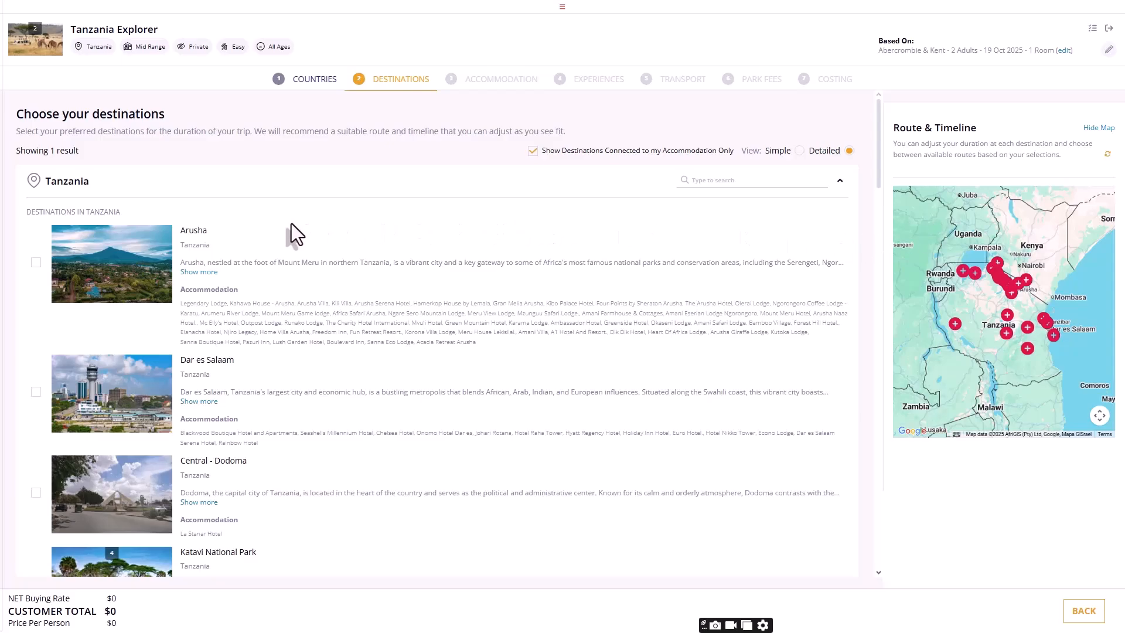
drag(179, 303, 481, 343)
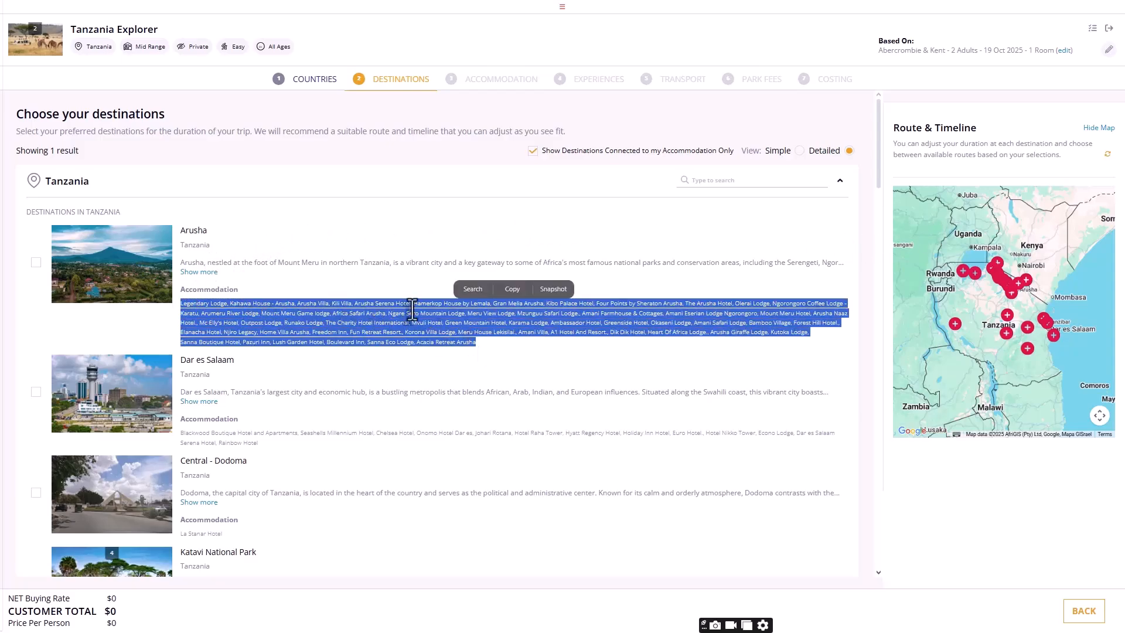
drag(181, 230, 217, 229)
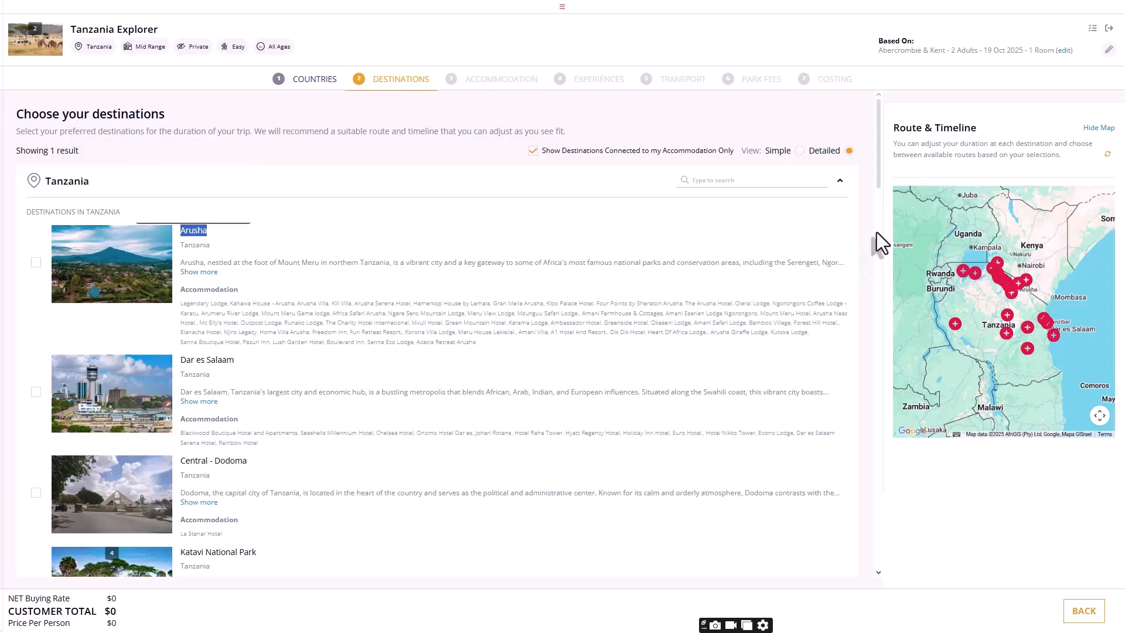
drag(881, 188, 846, 512)
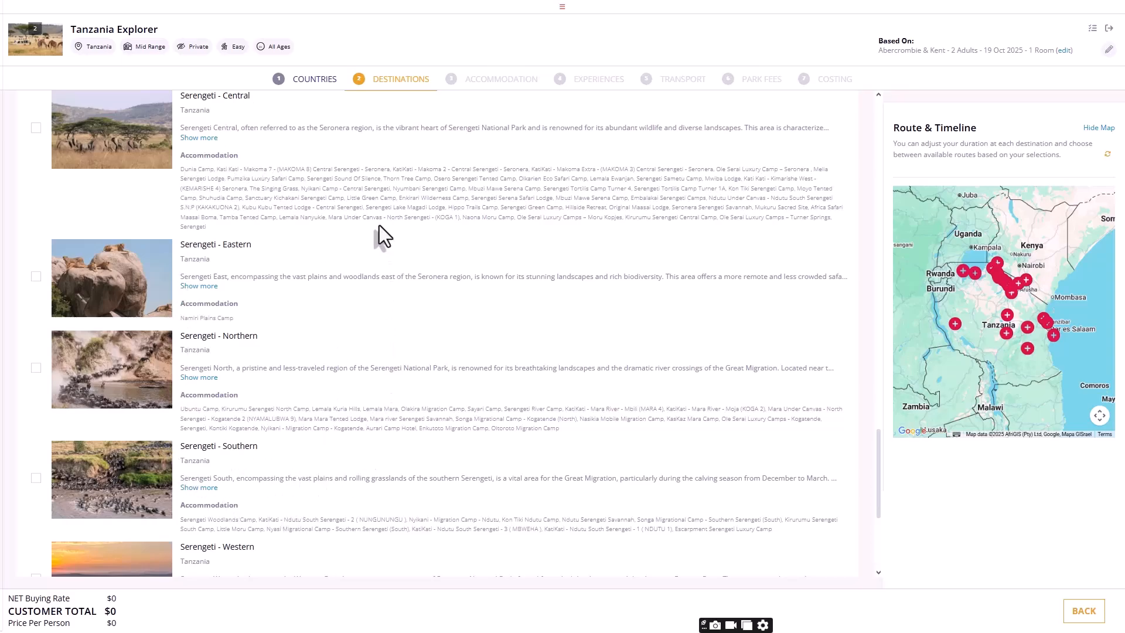
drag(877, 465, 891, 117)
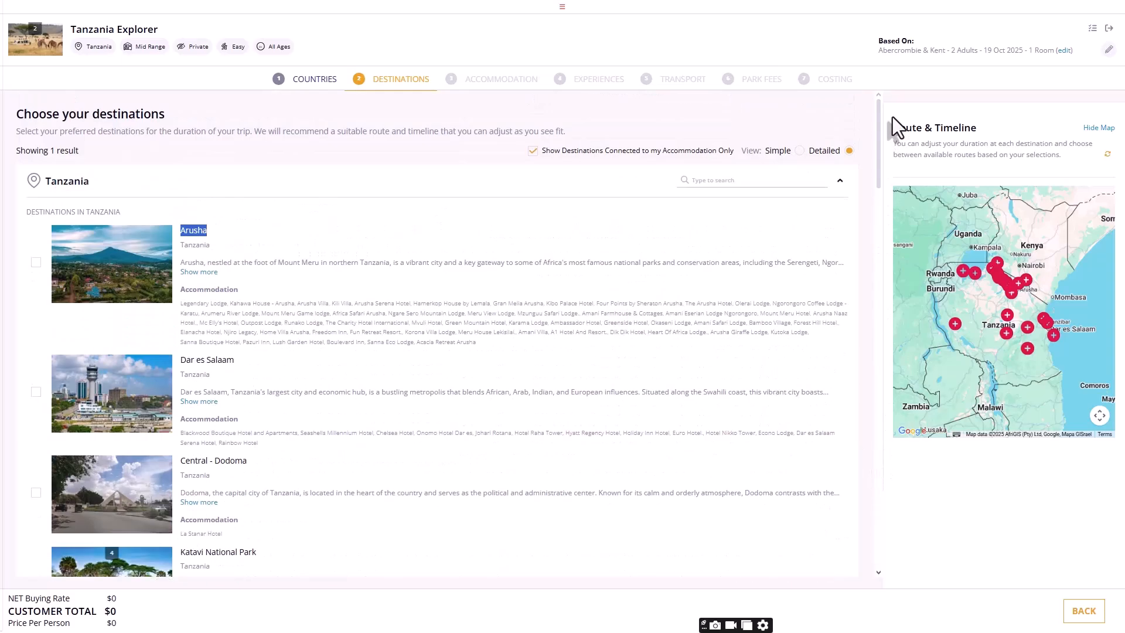
Search the Tanzania destinations and their accommodation for LAKE, look over the matches and clear the search.
click(752, 181)
text(LAKE)
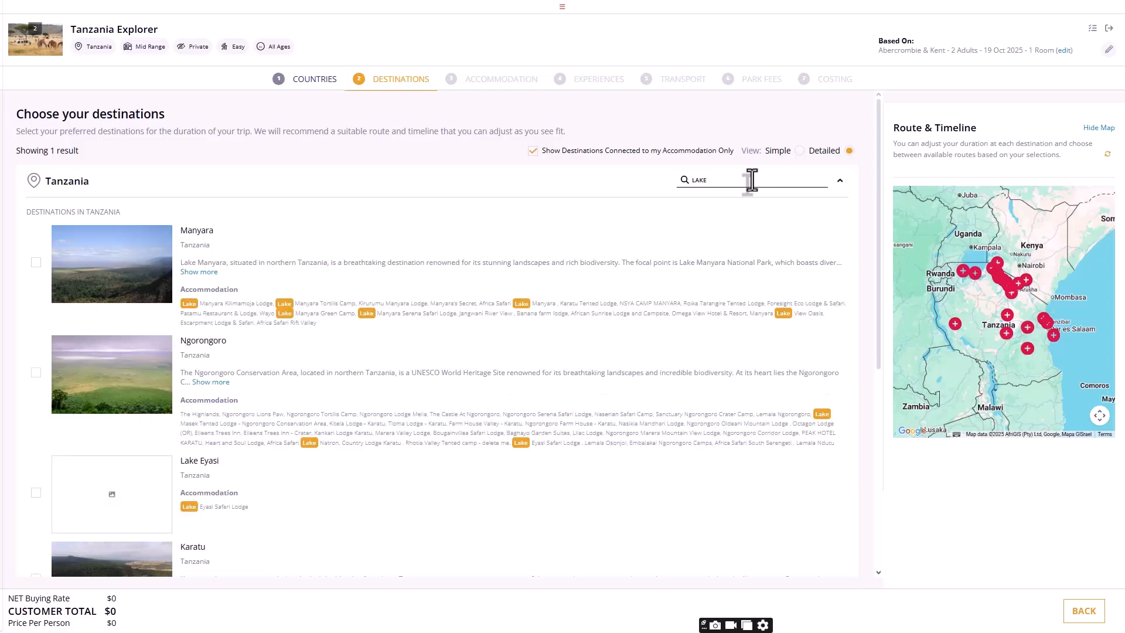
drag(878, 167, 871, 142)
key(BackSpace)
key(BackSpace)
key(BackSpace)
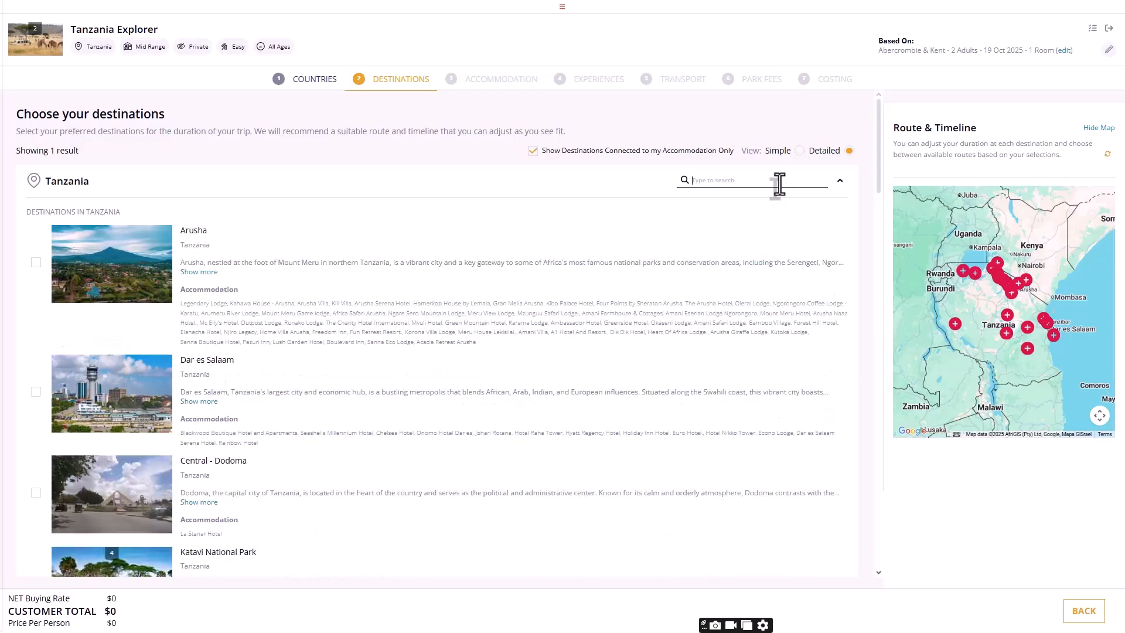
Search the Tanzania destinations and their accommodation for BAOBAB and clear the search.
text(BAOBAB)
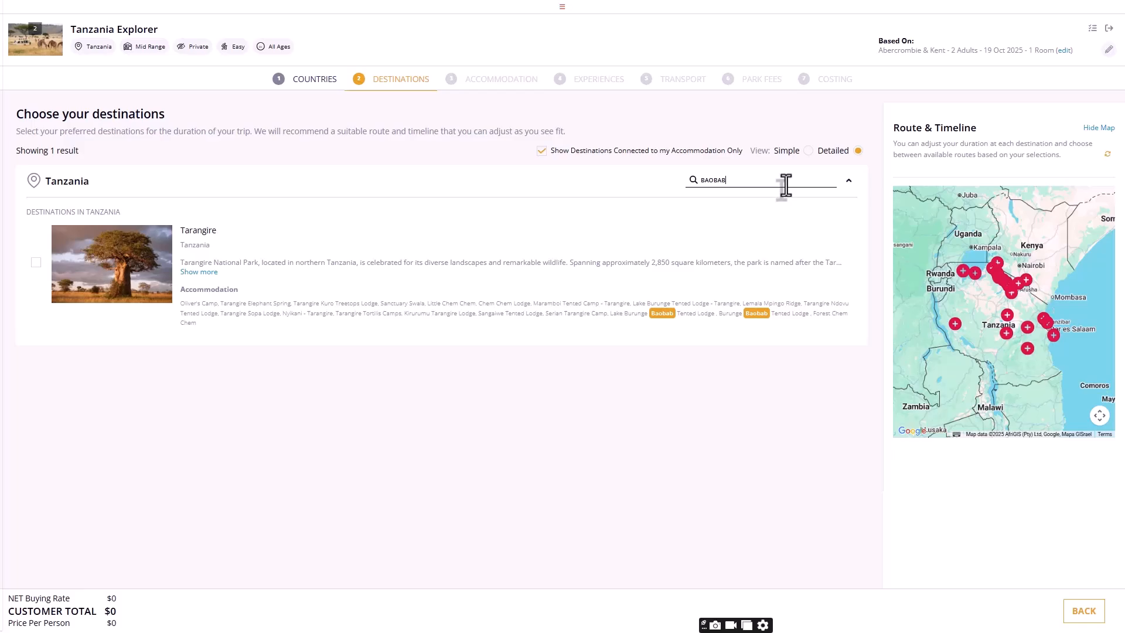
key(BackSpace)
key(BackSpace)
key(BackSpace)
key(BackSpace)
key(BackSpace)
key(BackSpace)
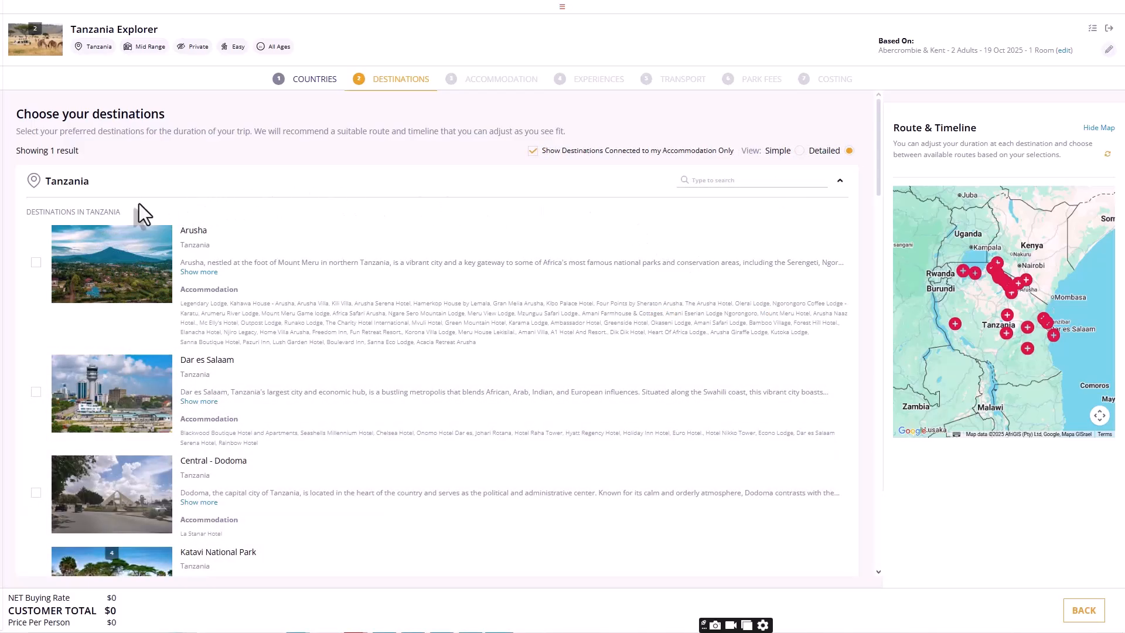
Add Arusha as the Day 1 destination and Manyara as Day 2, finding Manyara with the search MANYA.
click(36, 262)
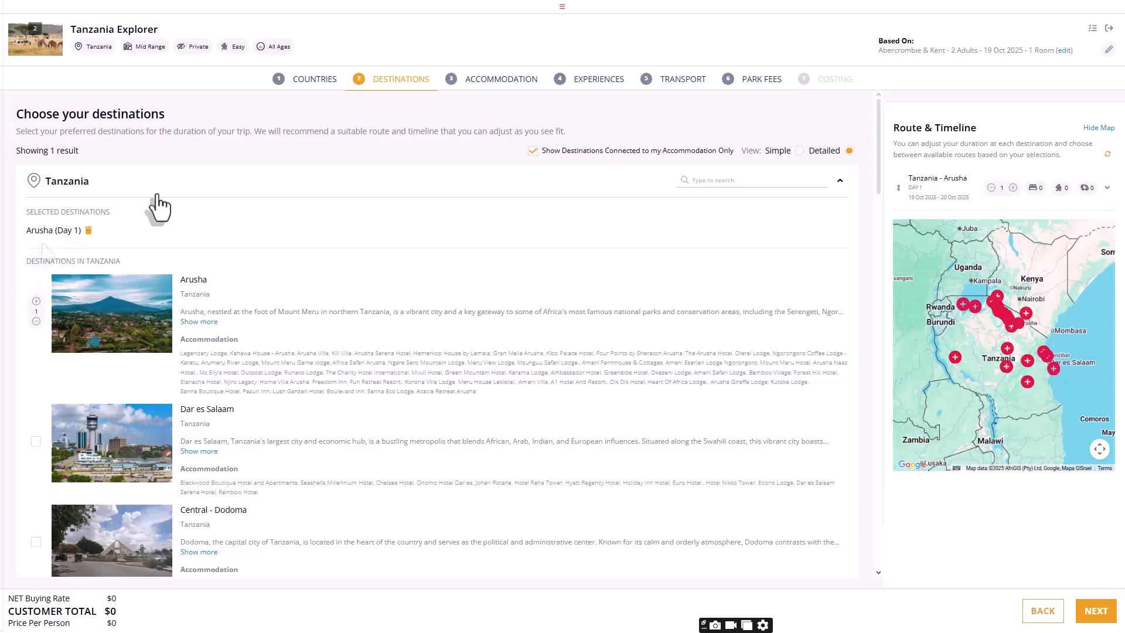
click(723, 181)
text(MANYA)
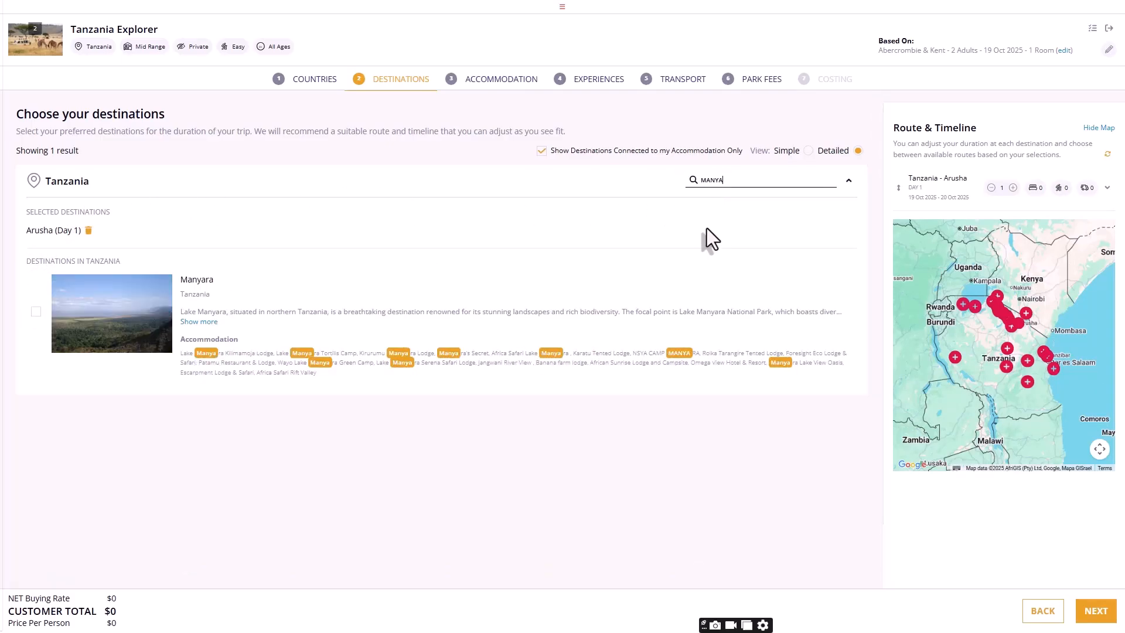
click(35, 311)
Add Tarangire as Day 3 and Serengeti - Central as Day 4, finding them with the searches TAR and CENTR.
double_click(706, 180)
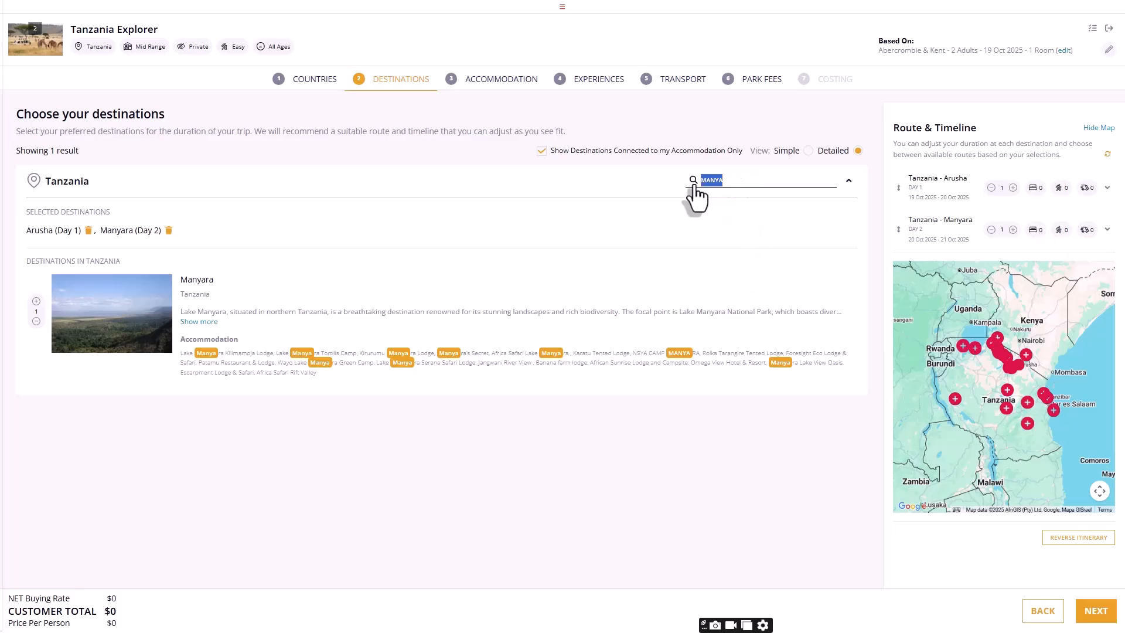
text(TAR)
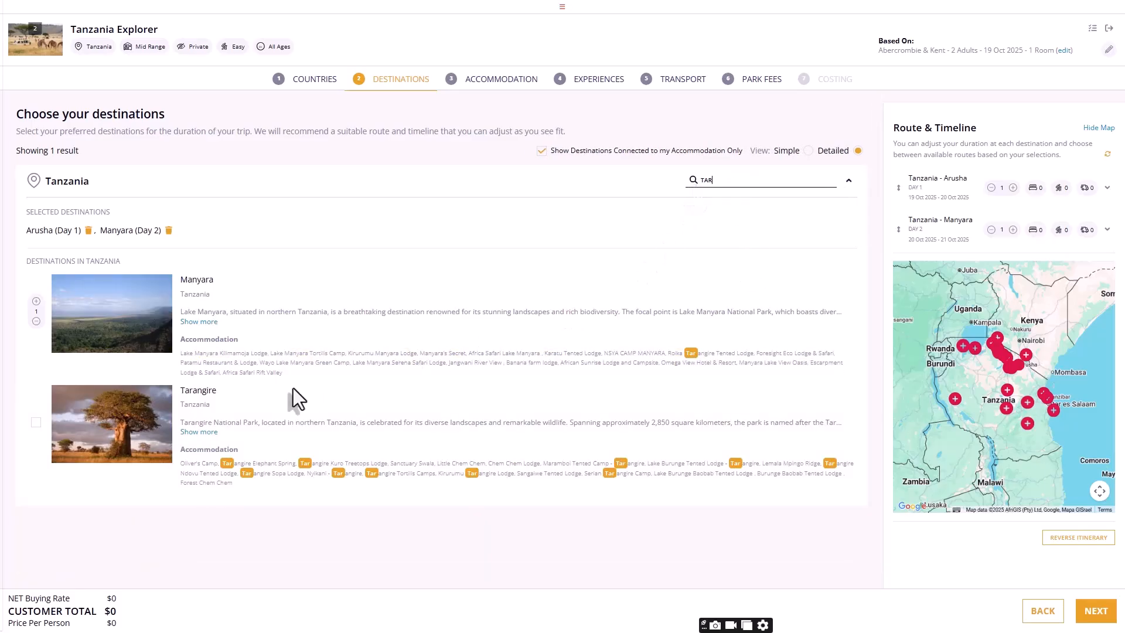
click(36, 422)
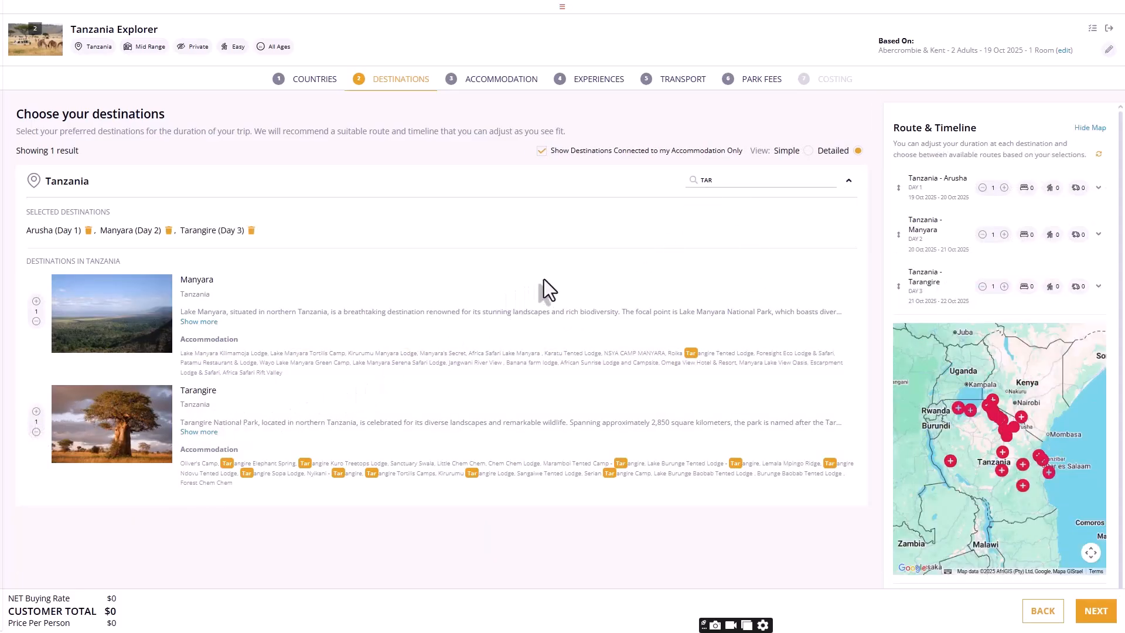
double_click(741, 181)
text(CENTR)
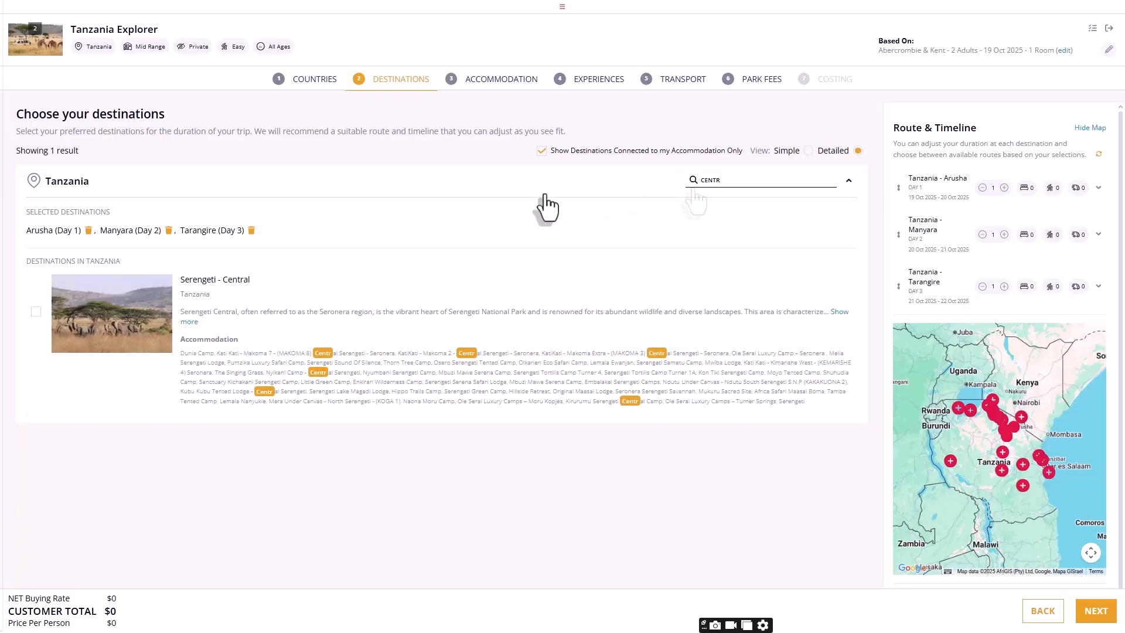
click(35, 312)
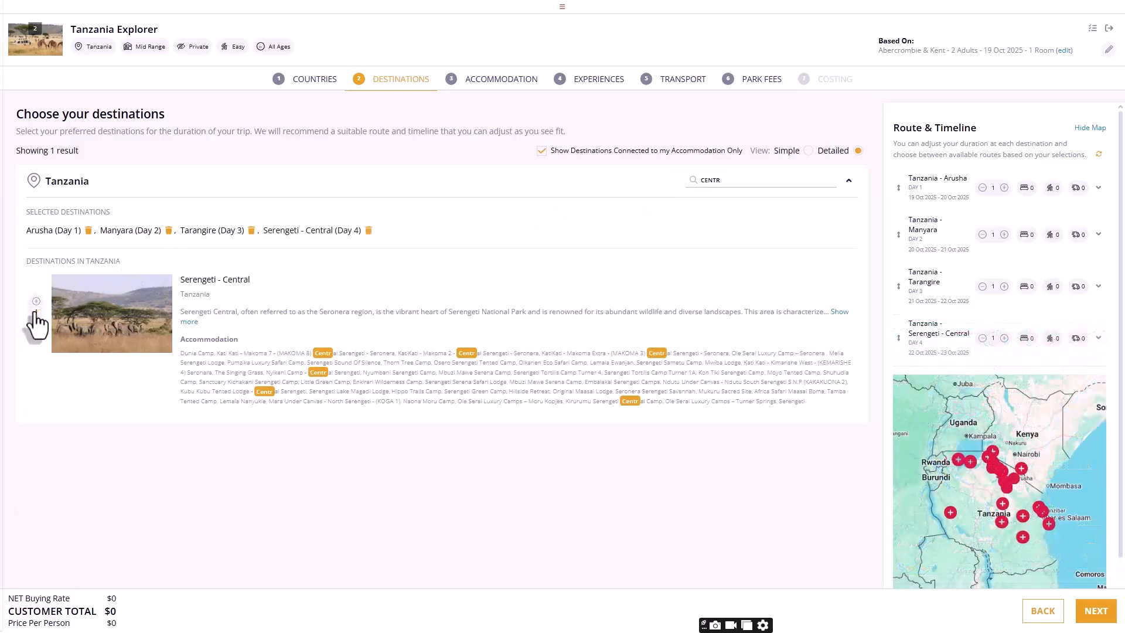
Clear the destination search and add Arusha a second time as the last stop of the route.
click(747, 181)
key(BackSpace)
key(BackSpace)
key(BackSpace)
key(BackSpace)
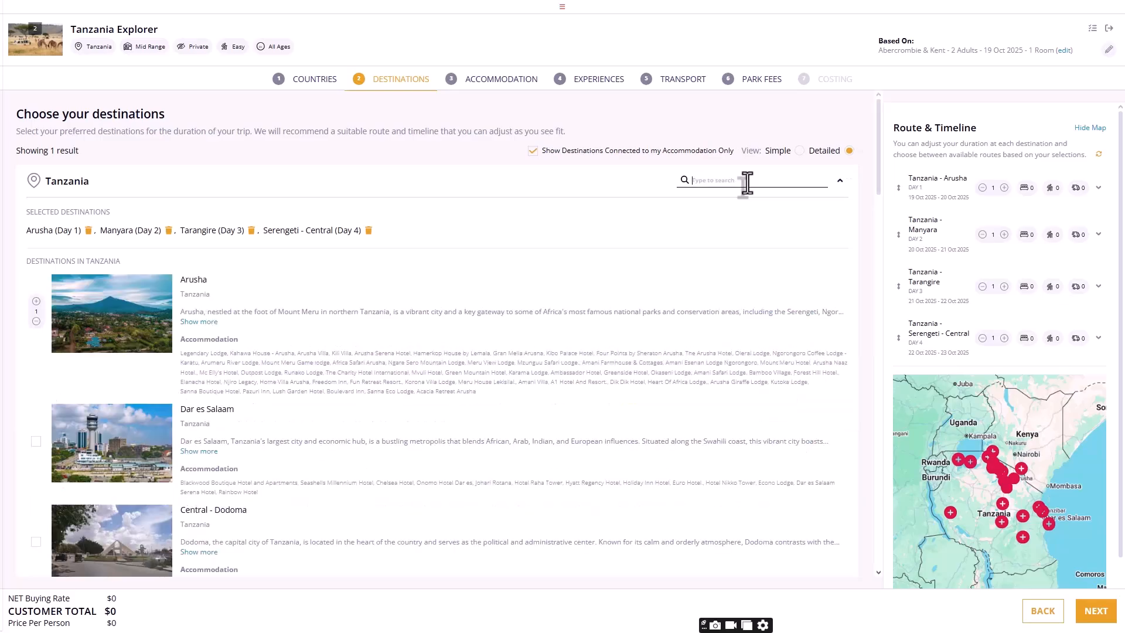
click(36, 302)
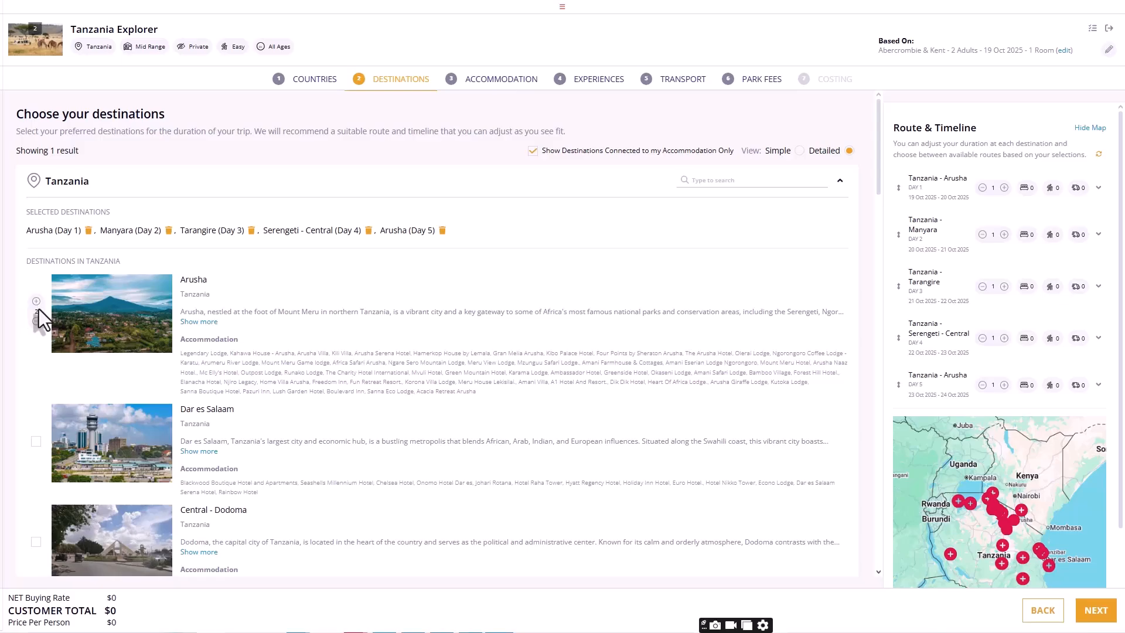
Set the Serengeti - Central stay to 3 nights and the final Arusha stop to 0 nights in the route timeline.
mouse_move(39, 334)
click(1004, 338)
click(1004, 339)
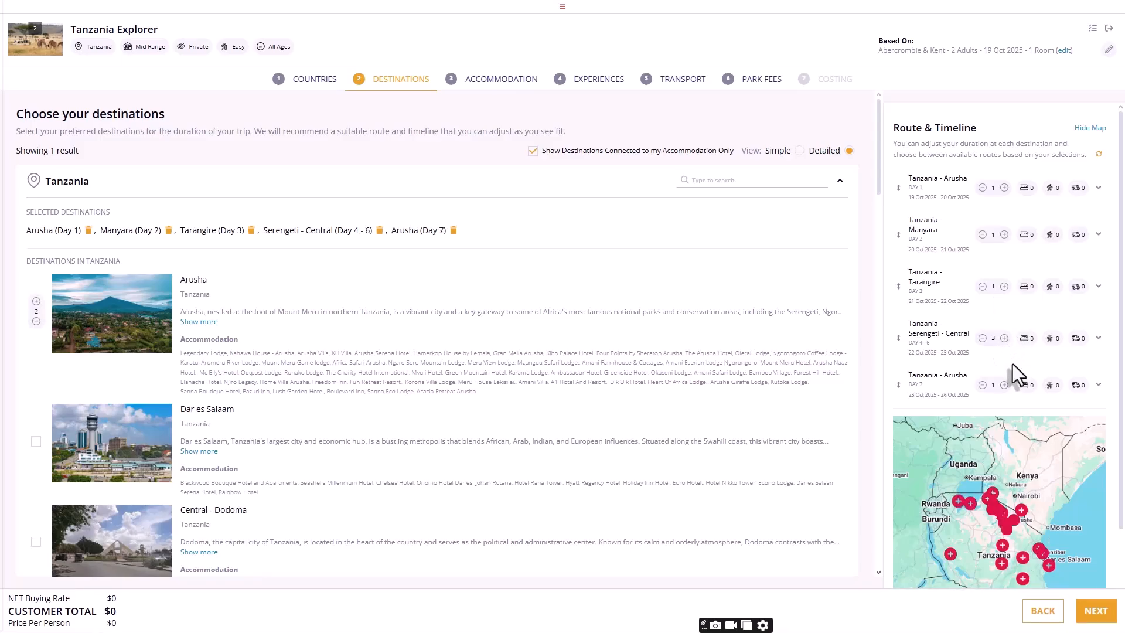
click(983, 385)
mouse_move(900, 389)
mouse_down()
mouse_move(900, 262)
mouse_move(893, 375)
mouse_up()
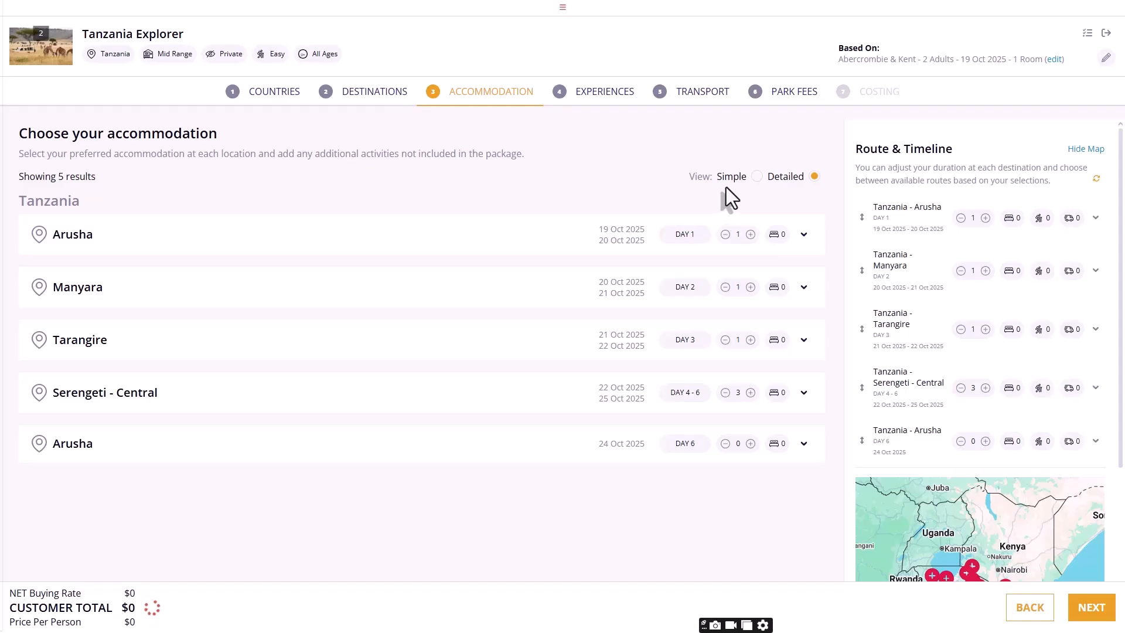
Open the Day 1 Arusha accommodation and examine the hotels, their rates and the live availability marker on Arusha Villa.
click(802, 235)
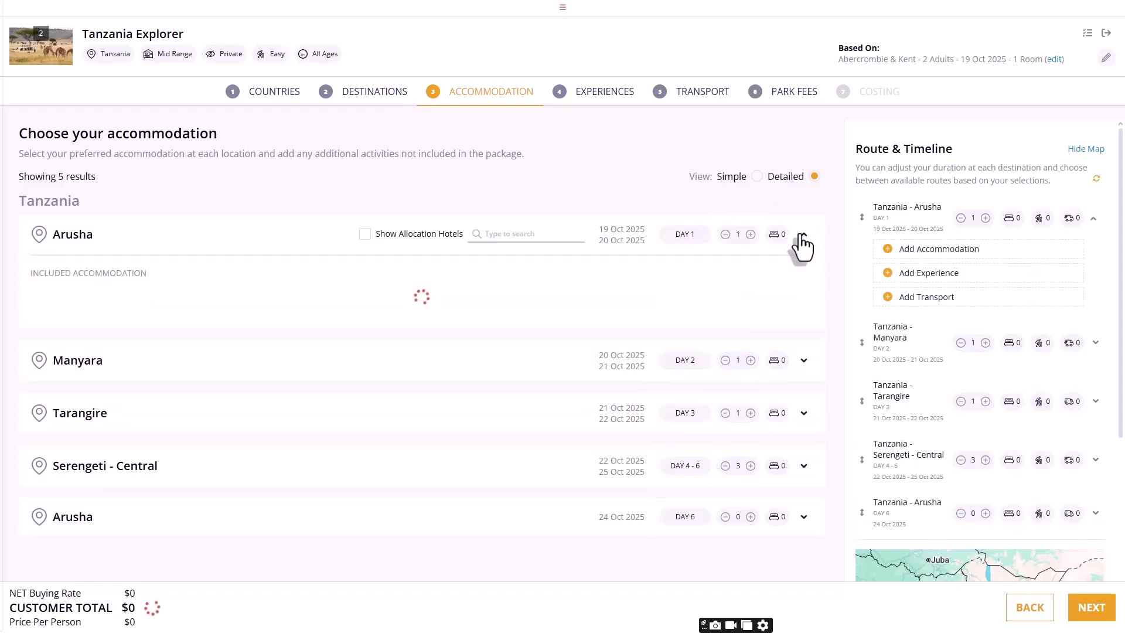
scroll(839, 147, down, 7)
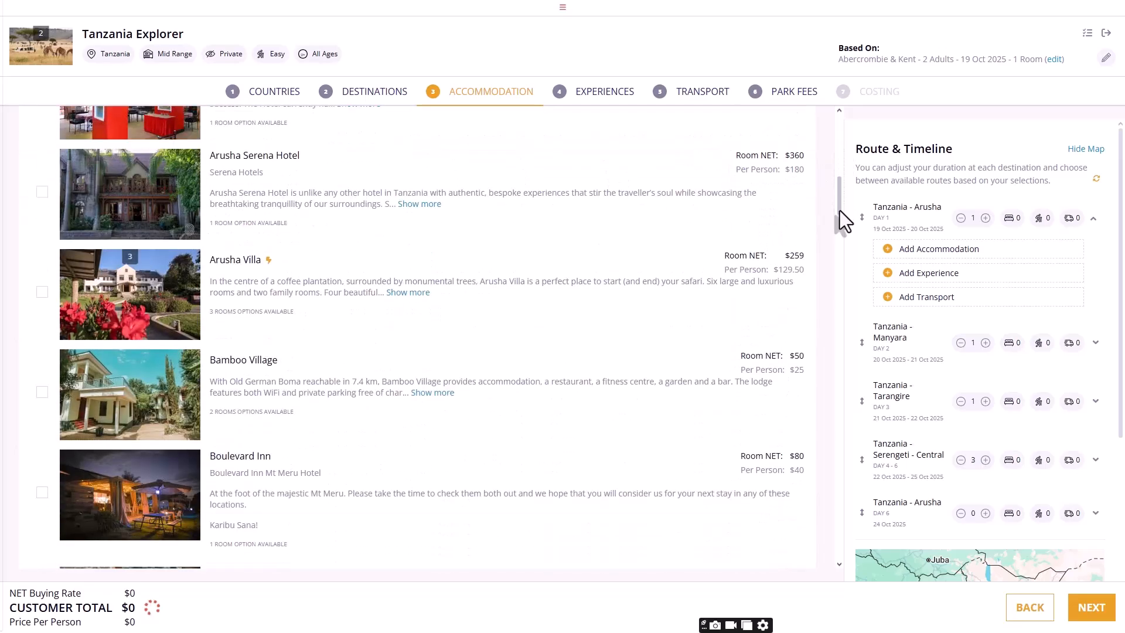
drag(854, 181, 862, 127)
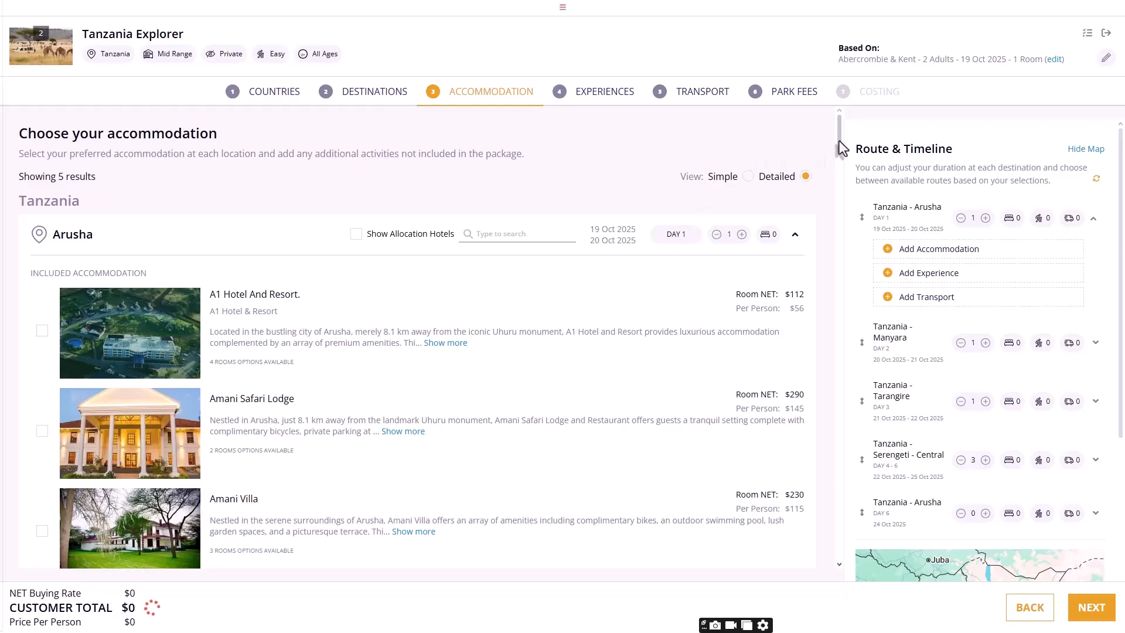
drag(837, 143, 839, 200)
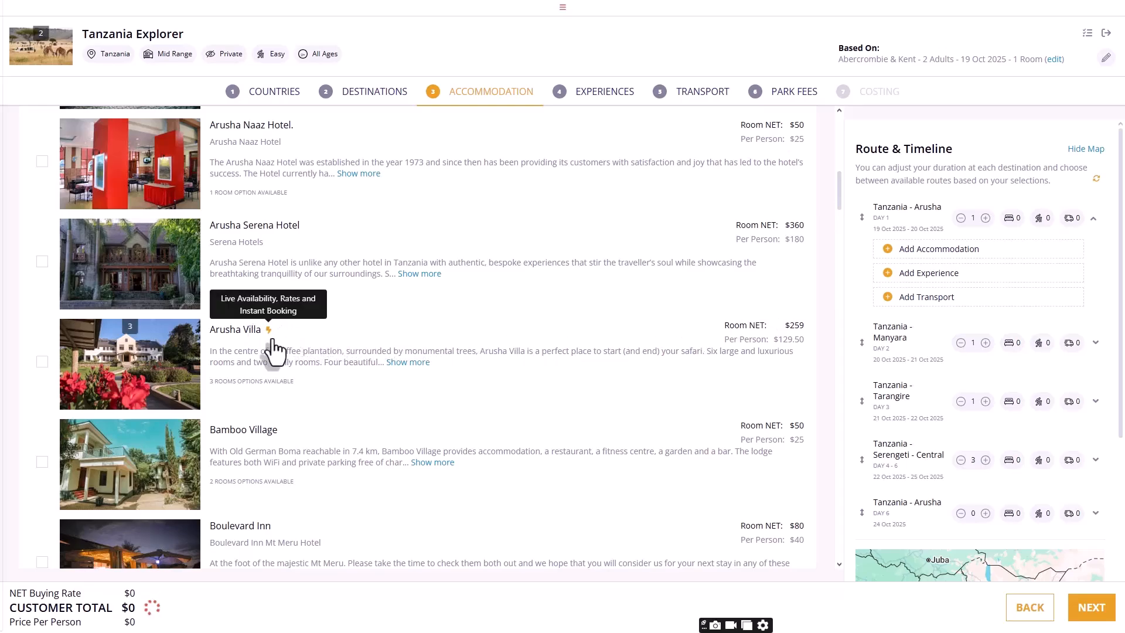
mouse_move(269, 334)
scroll(815, 263, up, 10)
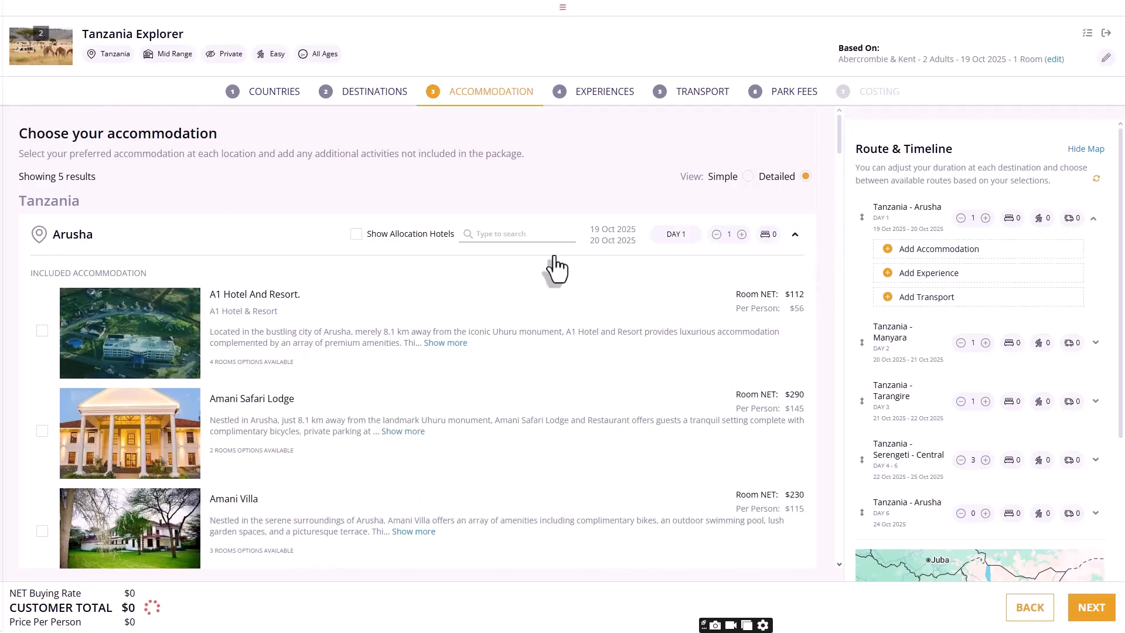
Search the Day 1 Arusha accommodation for "ka" and select Kahawa House - Arusha.
click(544, 237)
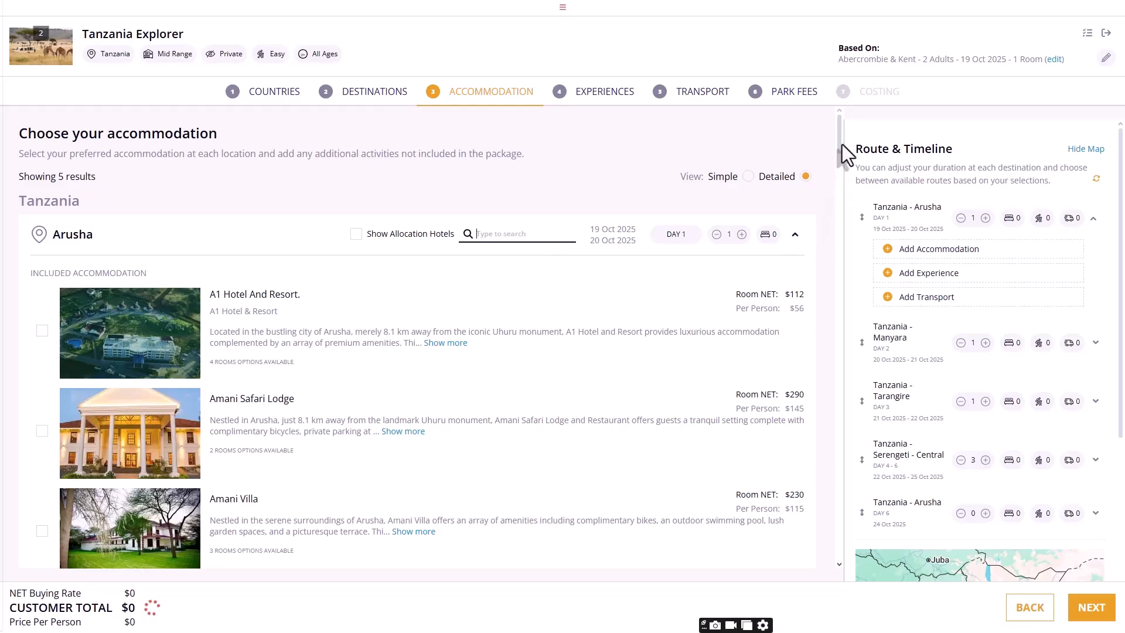
scroll(842, 144, down, 1)
scroll(846, 135, up, 1)
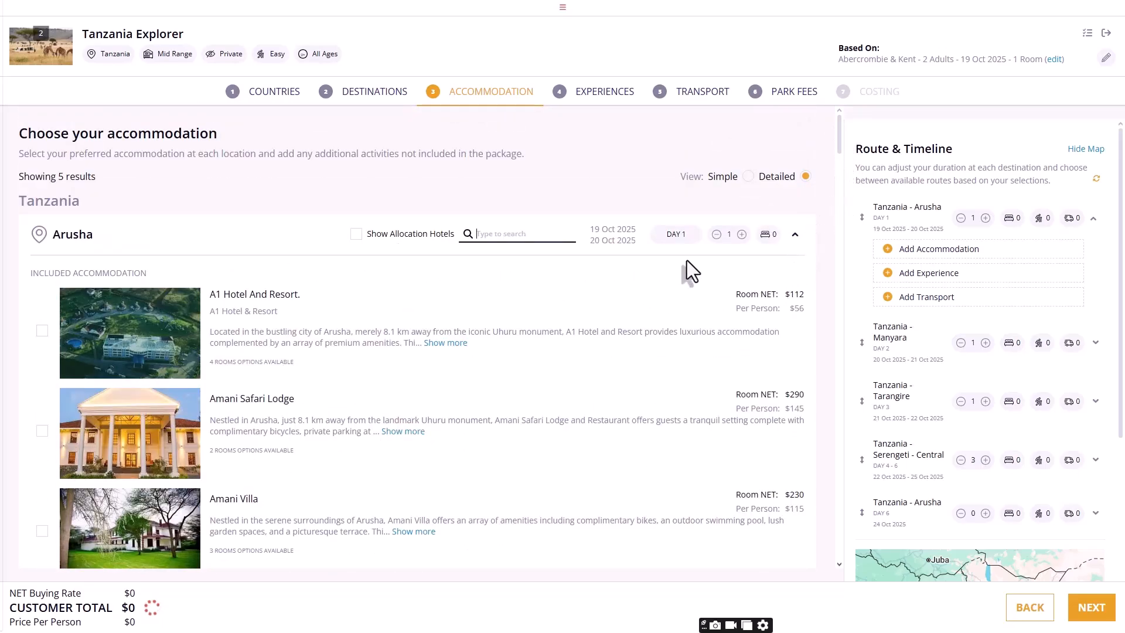
text(ka)
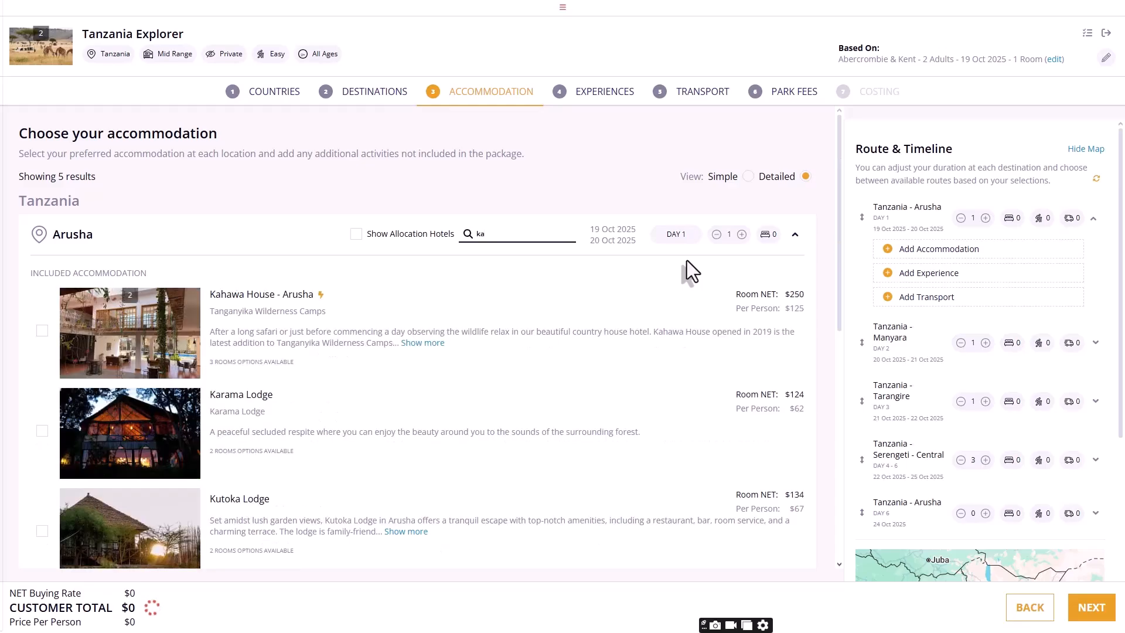
click(40, 331)
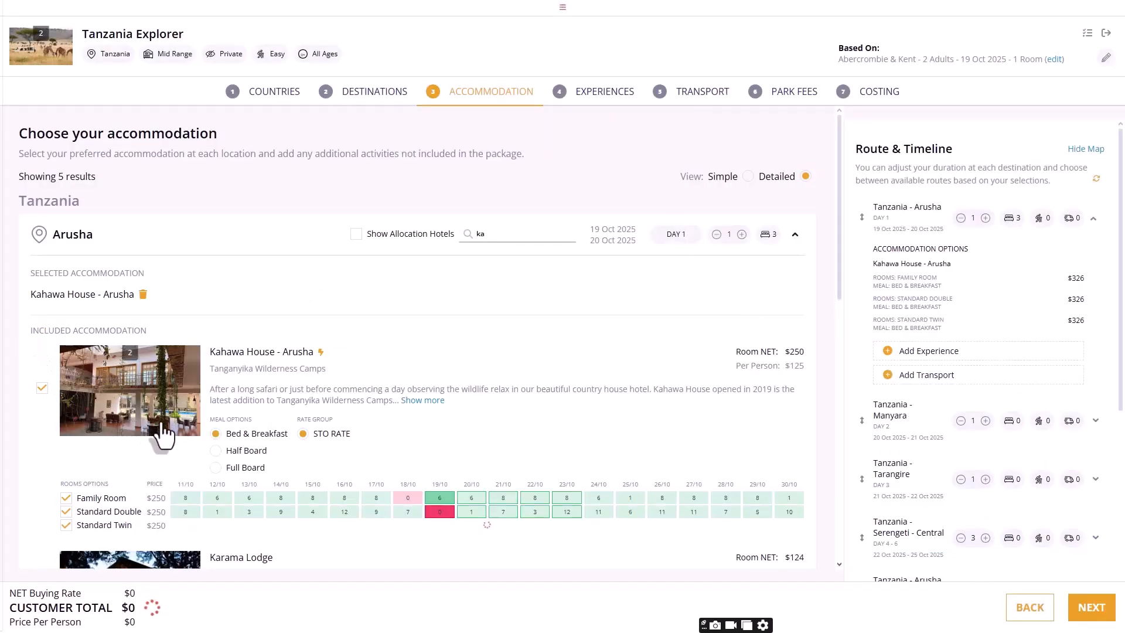
Remove Family Room from Kahawa House's room options, keeping only Standard Double and Standard Twin selected.
drag(834, 291, 835, 344)
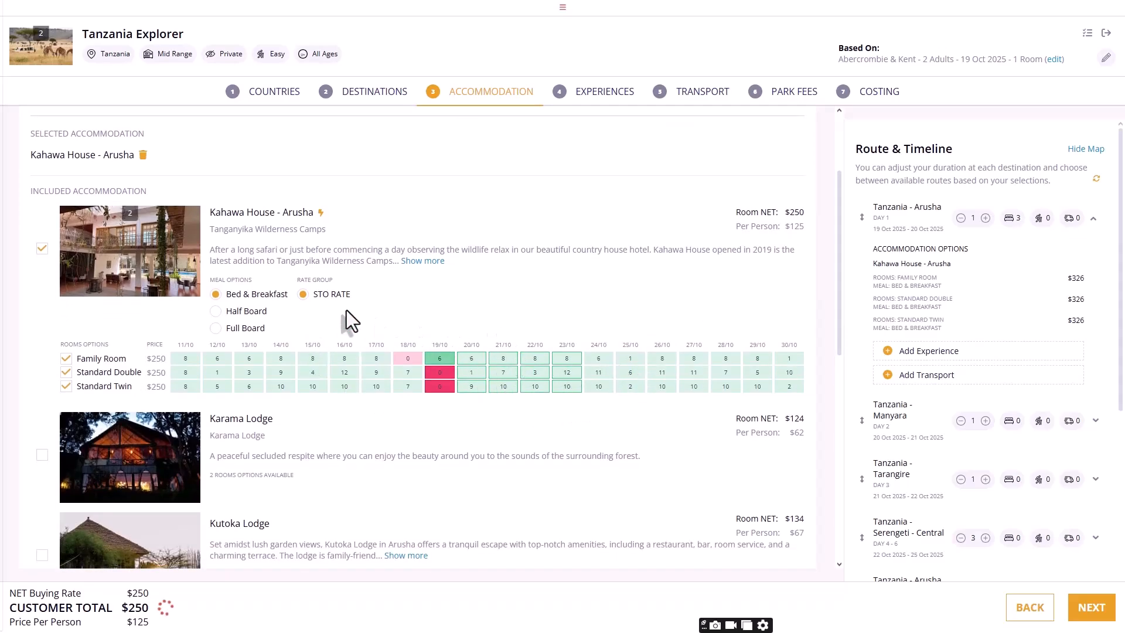
click(67, 387)
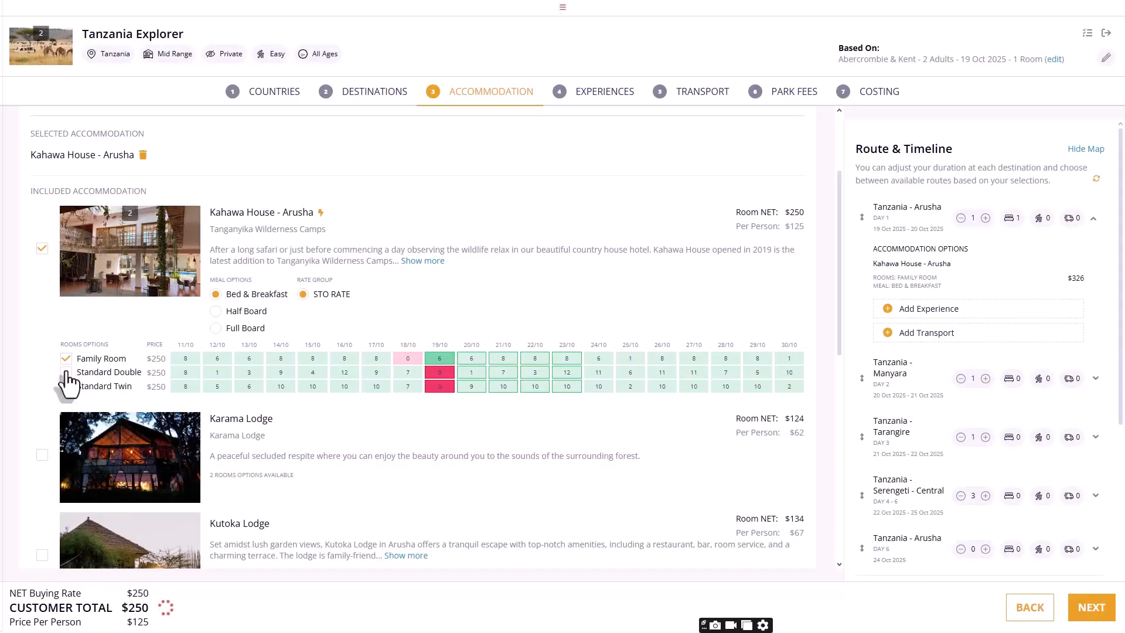
click(66, 359)
click(66, 384)
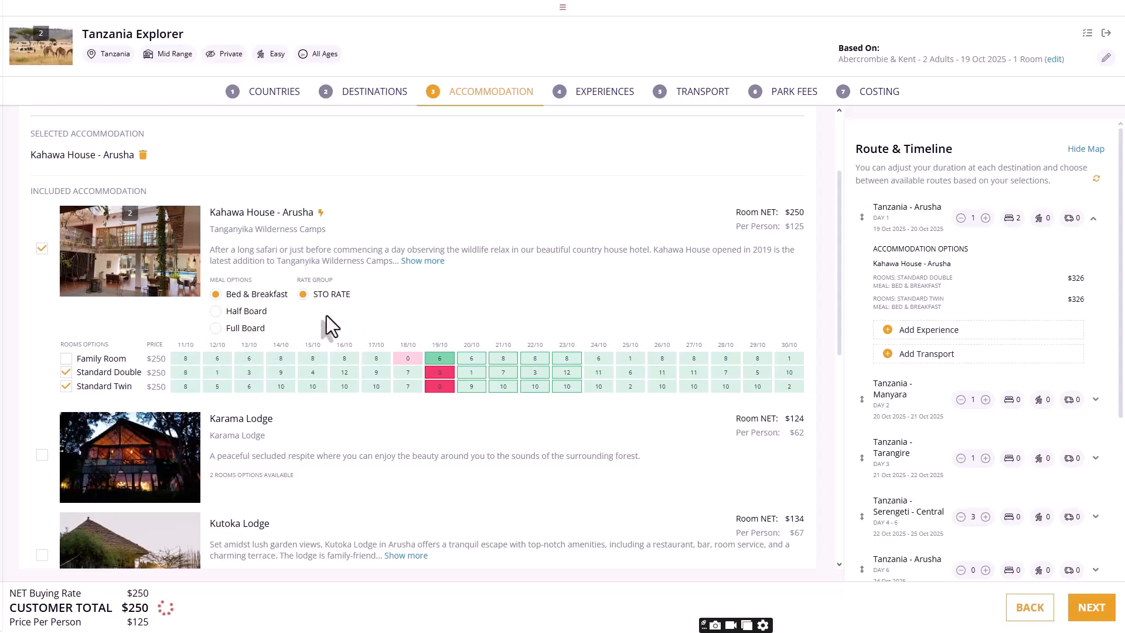
drag(838, 327, 842, 215)
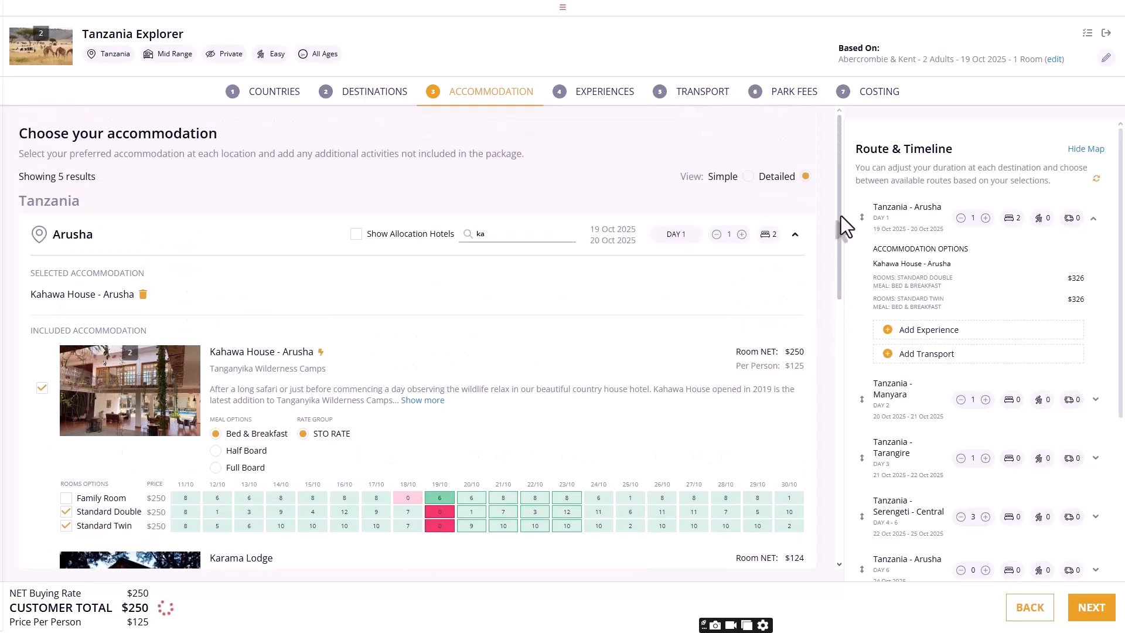
Search the Day 2 Manyara accommodation for "secre" and select Manyara's Secret.
click(796, 235)
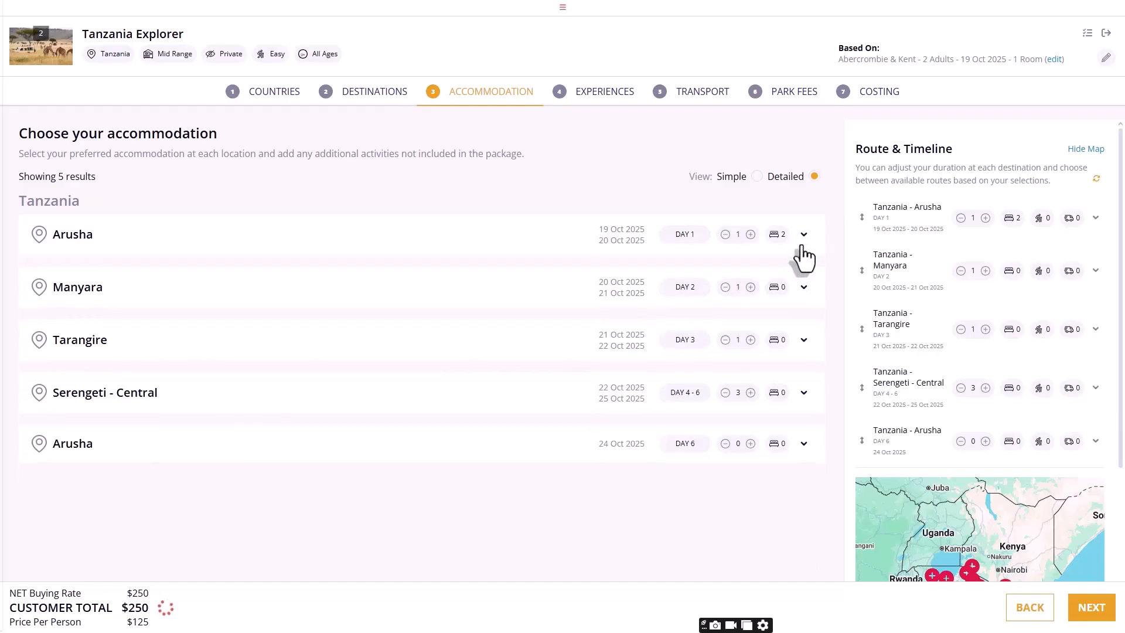
click(804, 288)
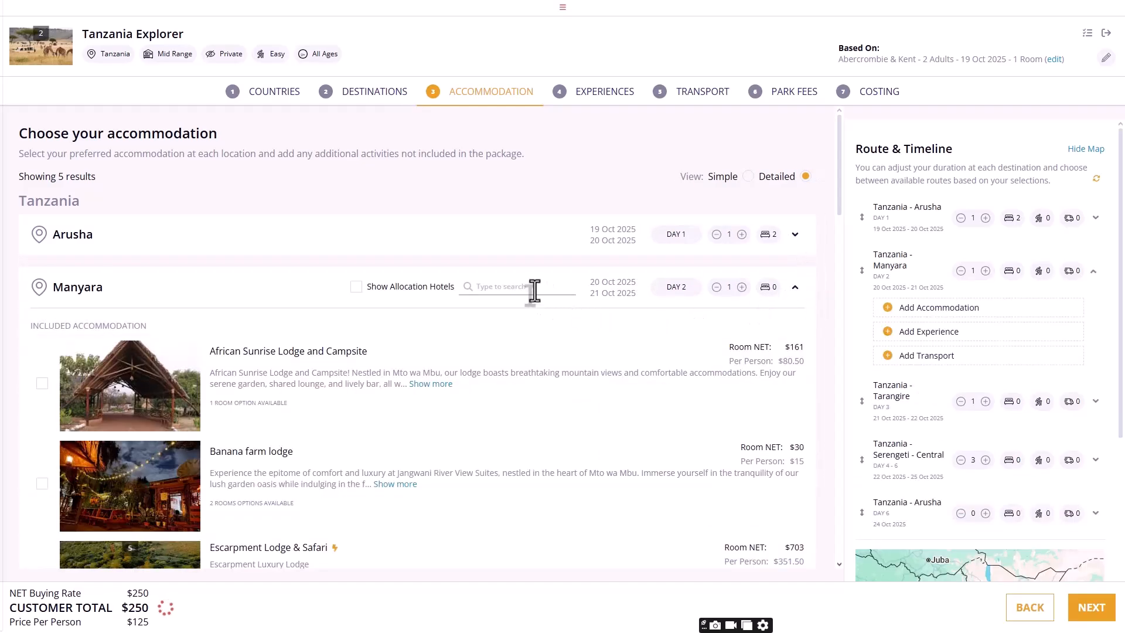
scroll(548, 176, down, 2)
click(548, 176)
text(secre)
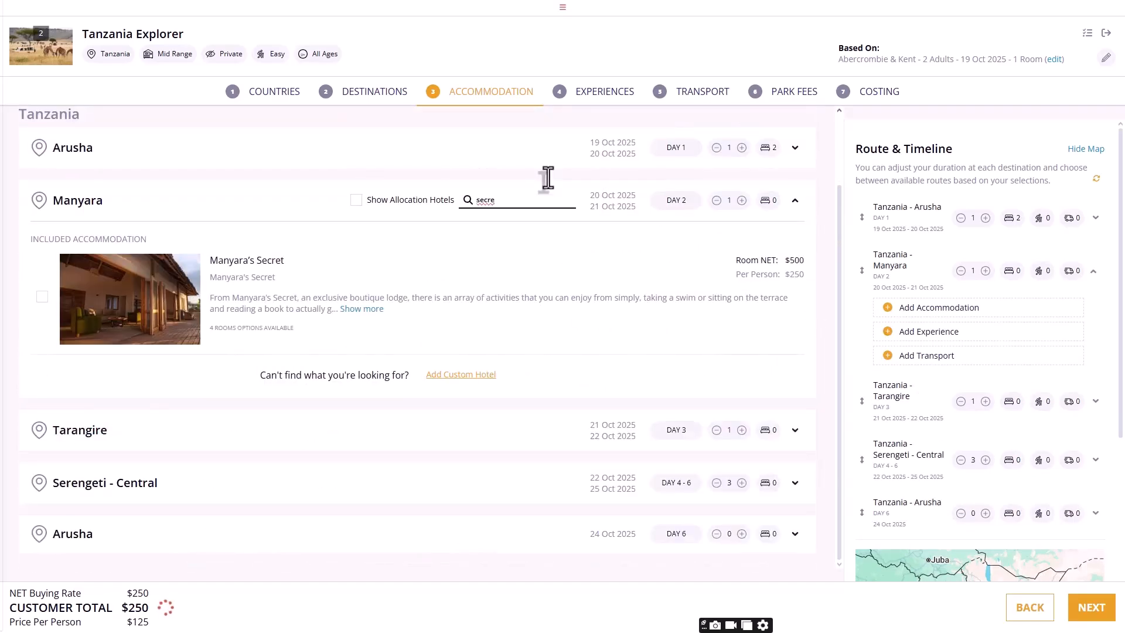
click(42, 297)
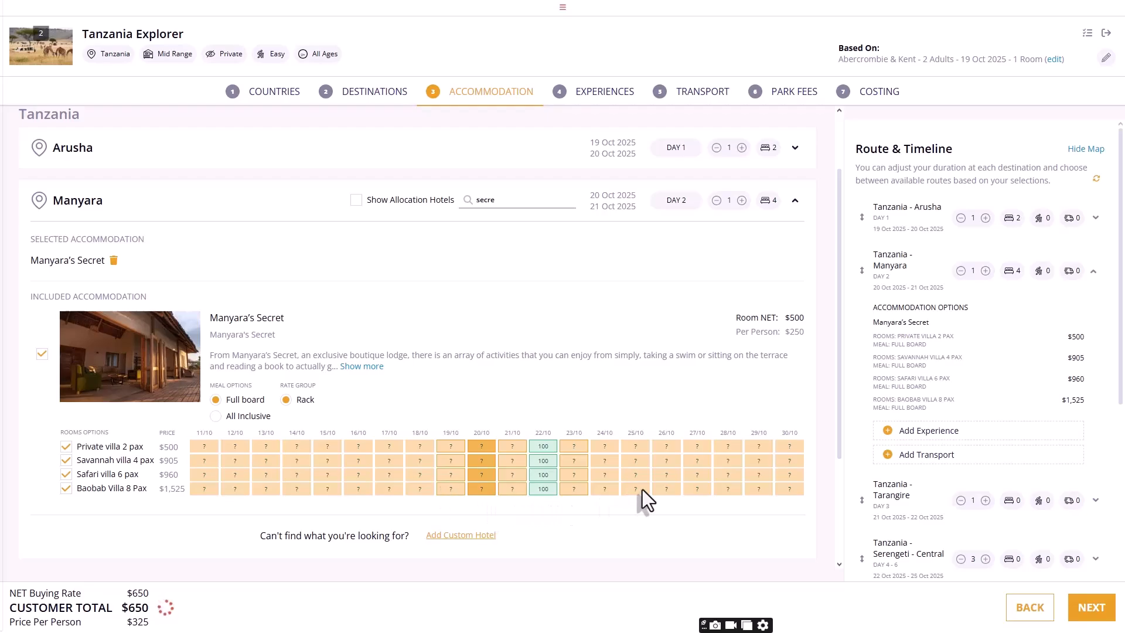
click(796, 200)
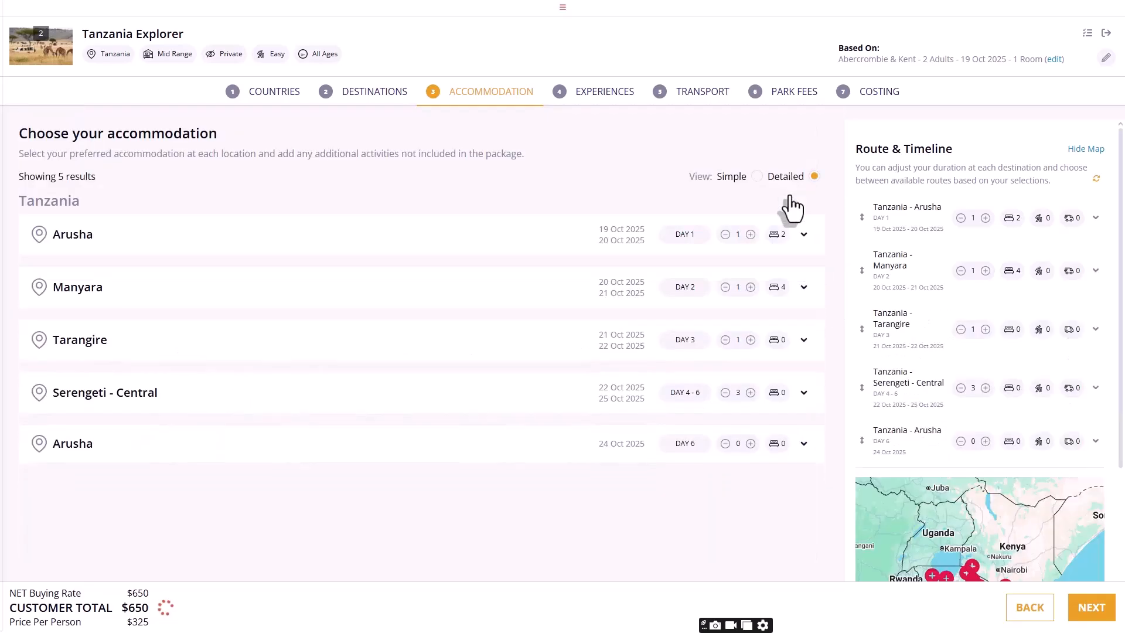
Search the Day 3 Tarangire accommodation for "burun" and select Lake Burunge Tented Lodge - Tarangire.
click(804, 349)
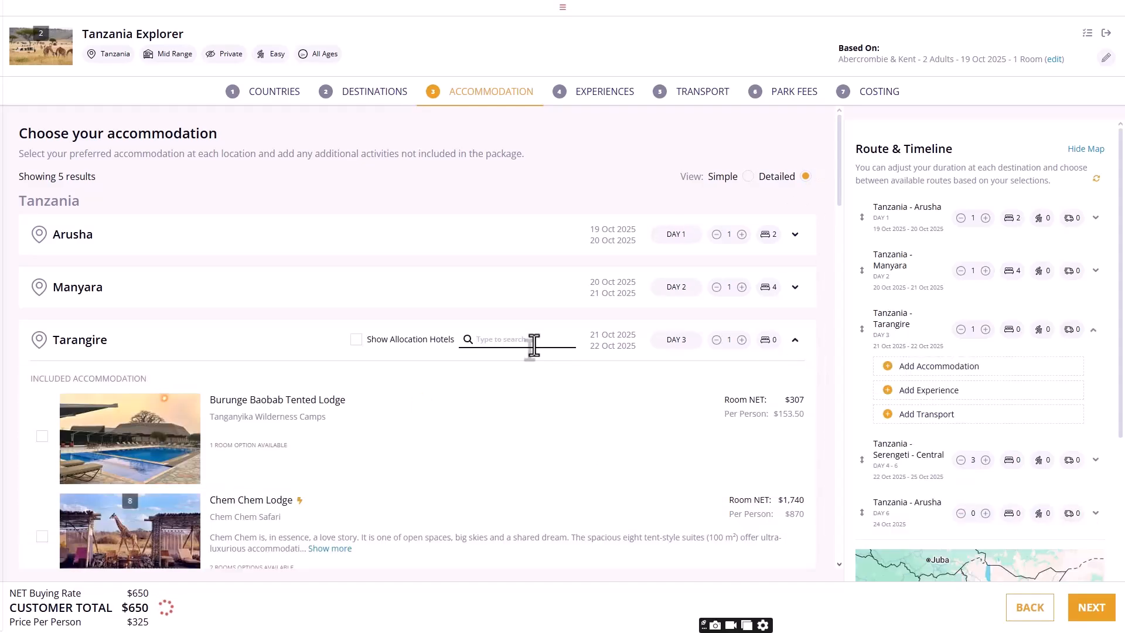
text(burun)
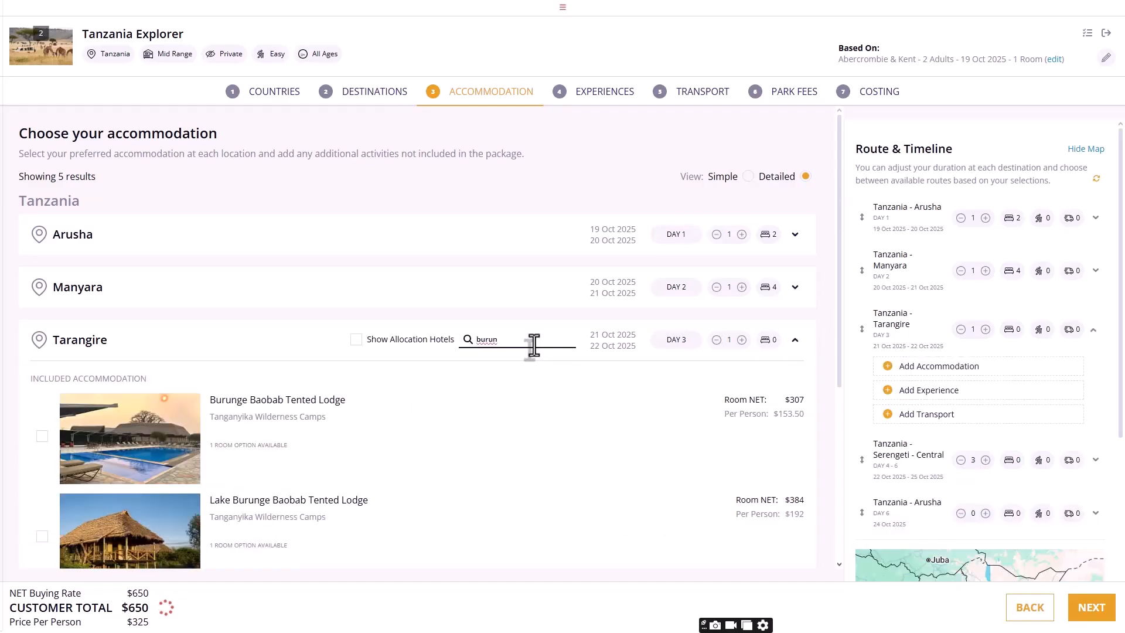
scroll(840, 339, down, 3)
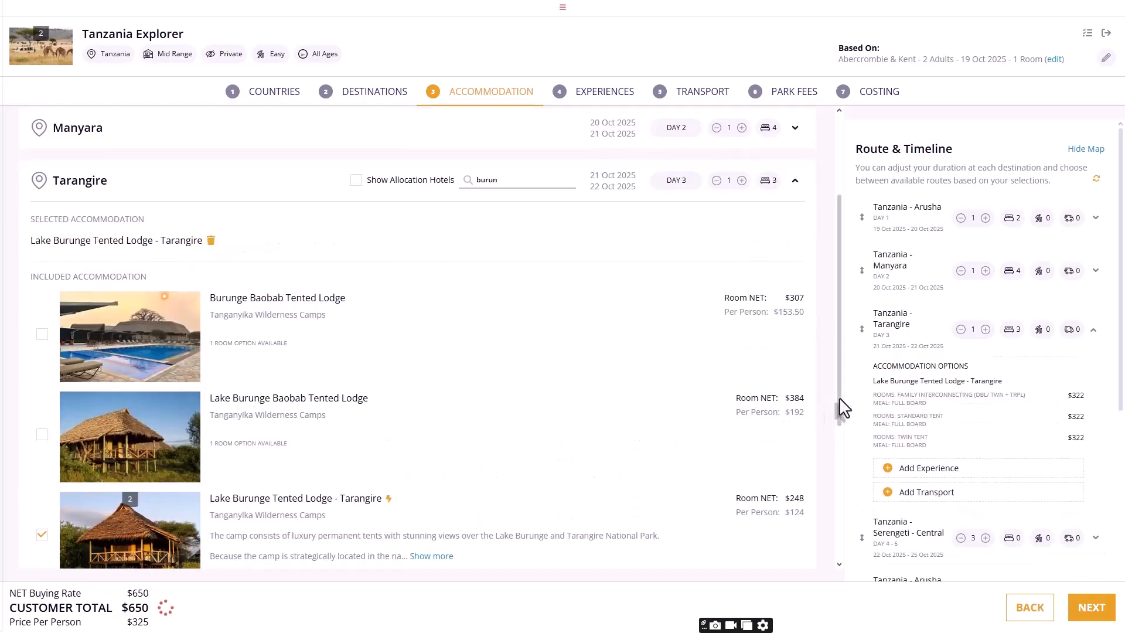
scroll(839, 512, down, 5)
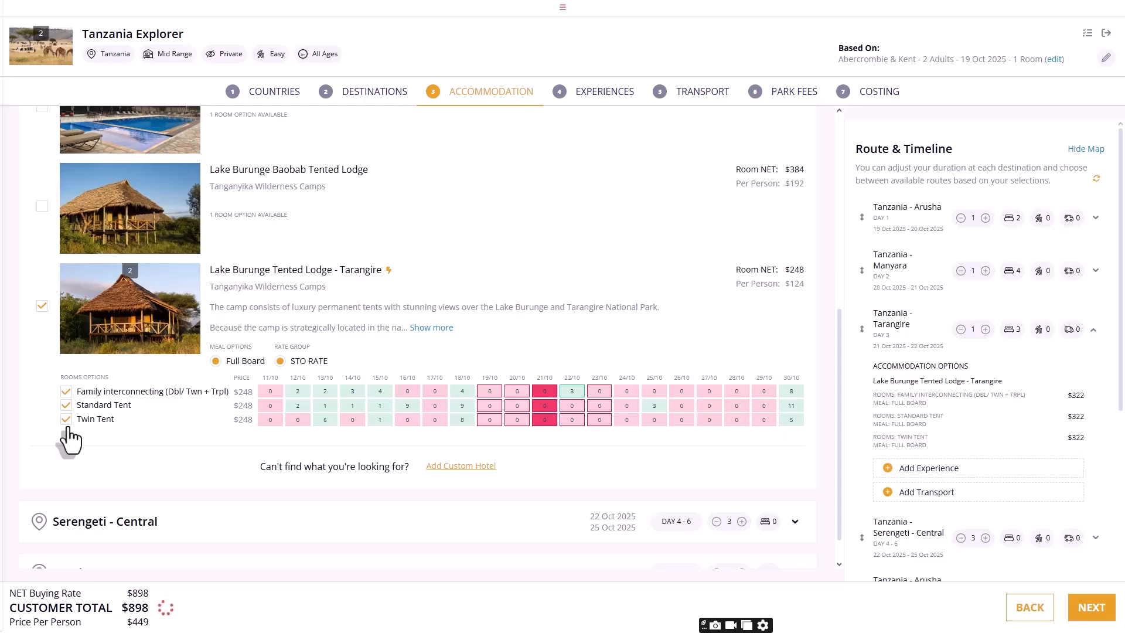
Search the Serengeti - Central accommodation for "ew" and select Lemala Ewanjan for Days 4-6.
click(796, 521)
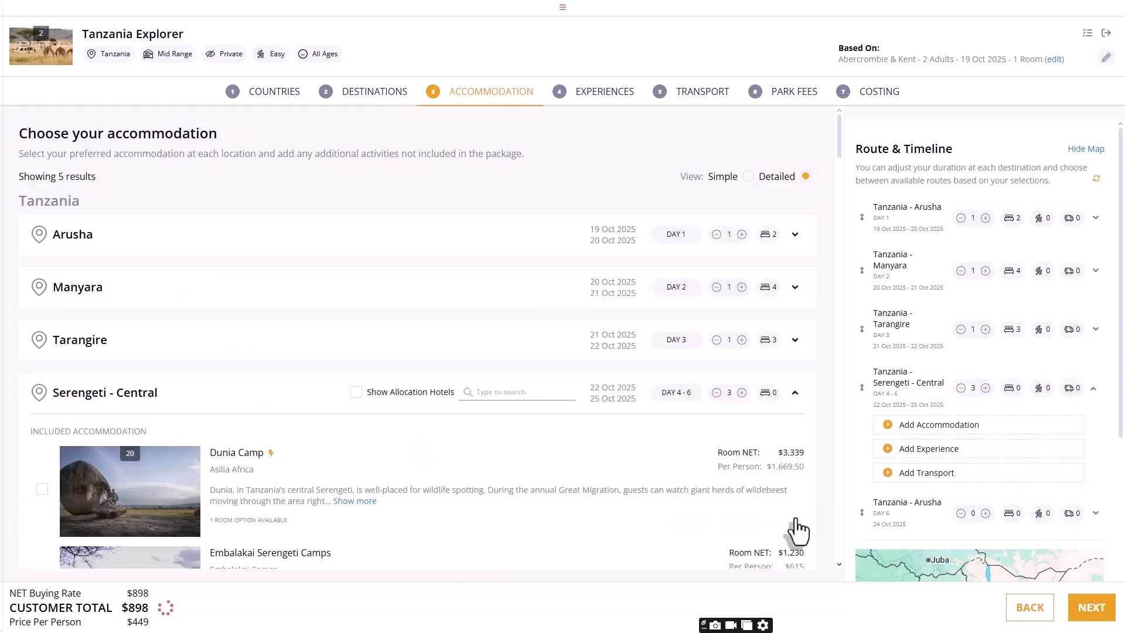
click(551, 394)
text(ew)
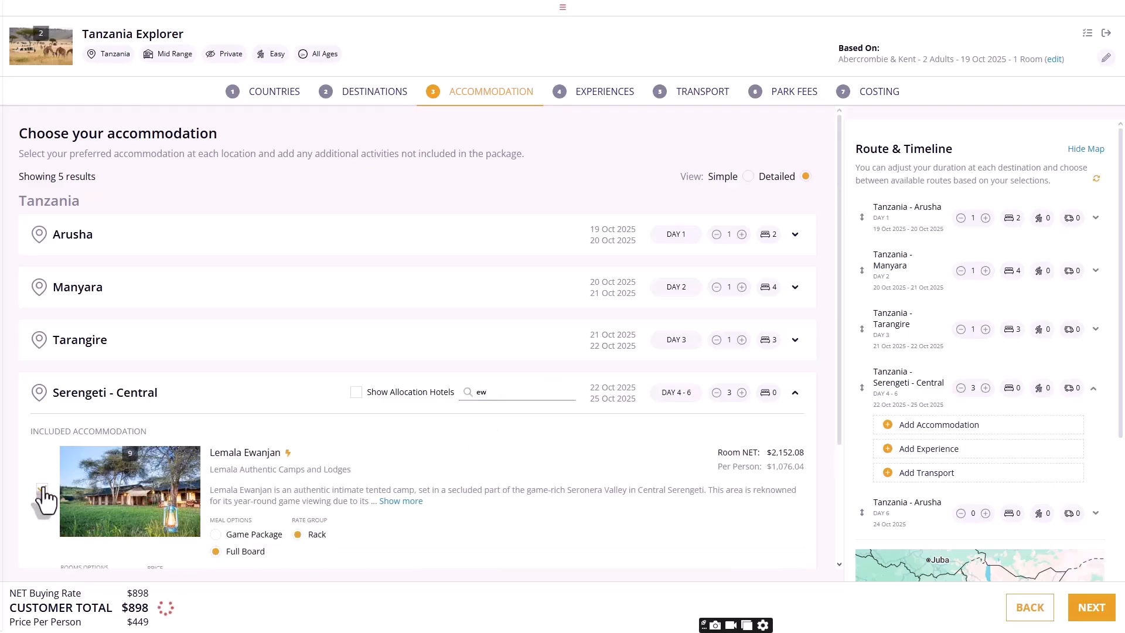
click(42, 489)
scroll(120, 482, down, 4)
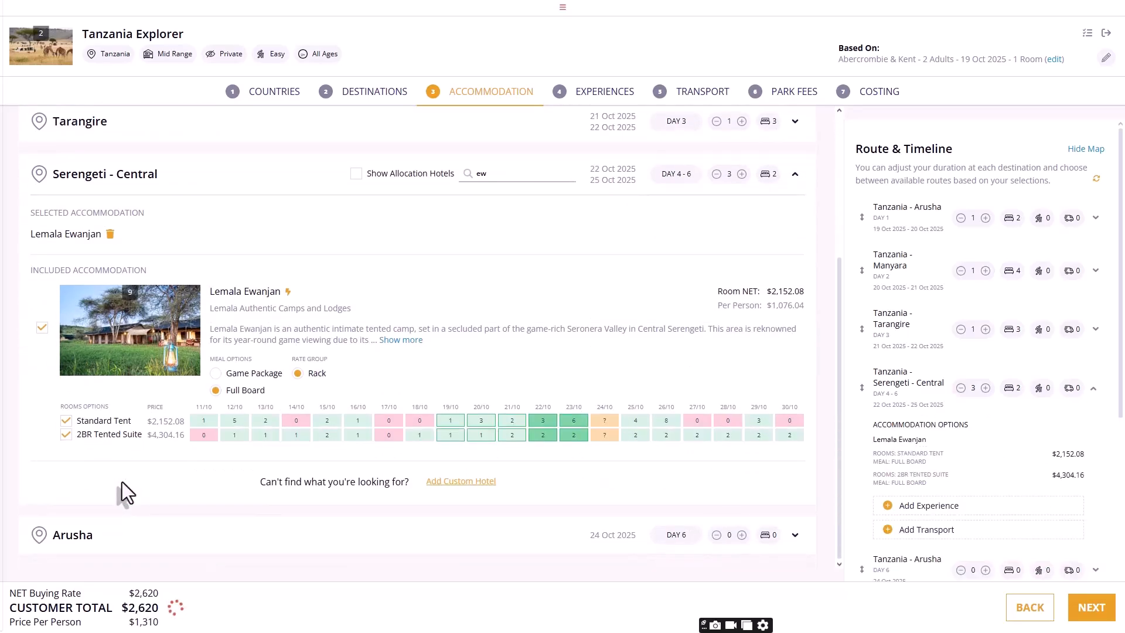
click(795, 174)
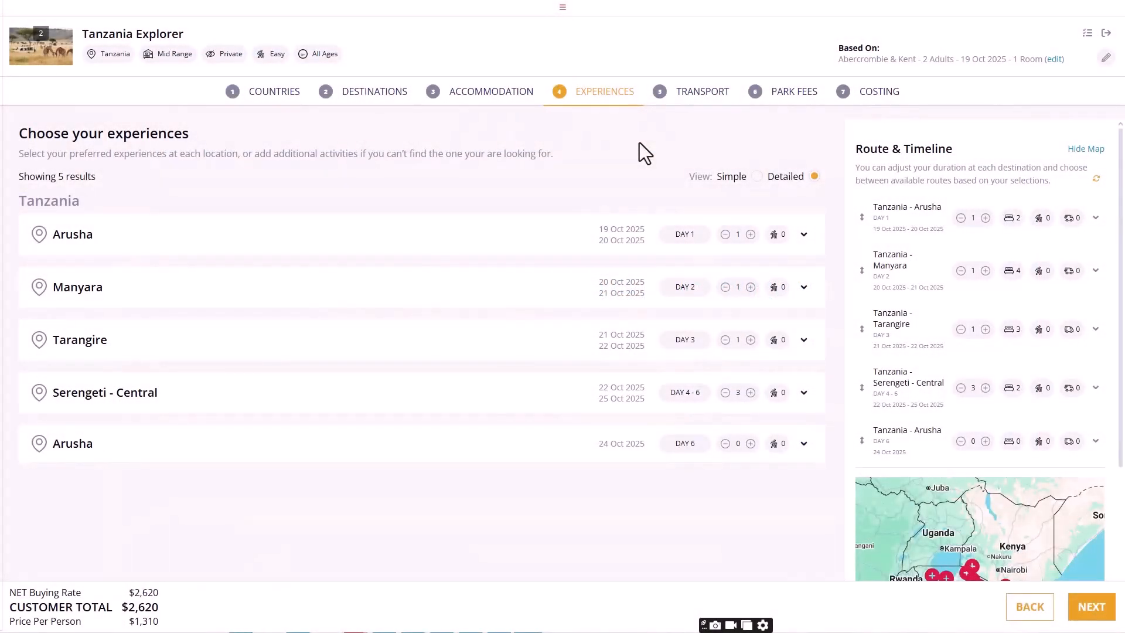
Add Canoeing Arusha National Park to the Day 1 Arusha experiences.
click(802, 235)
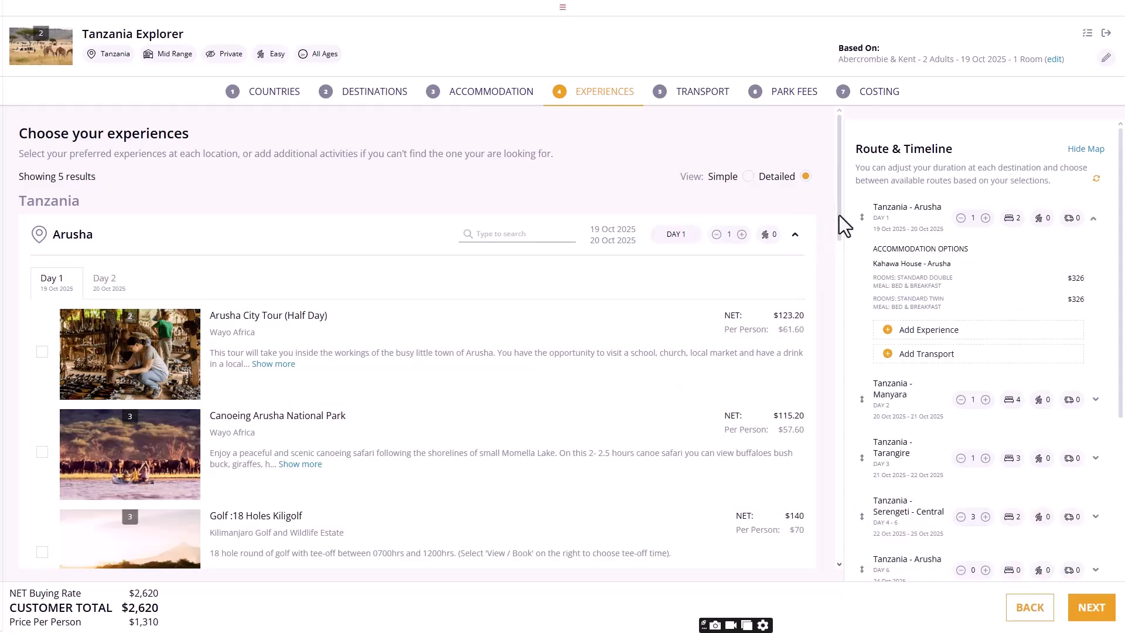
drag(839, 216, 862, 287)
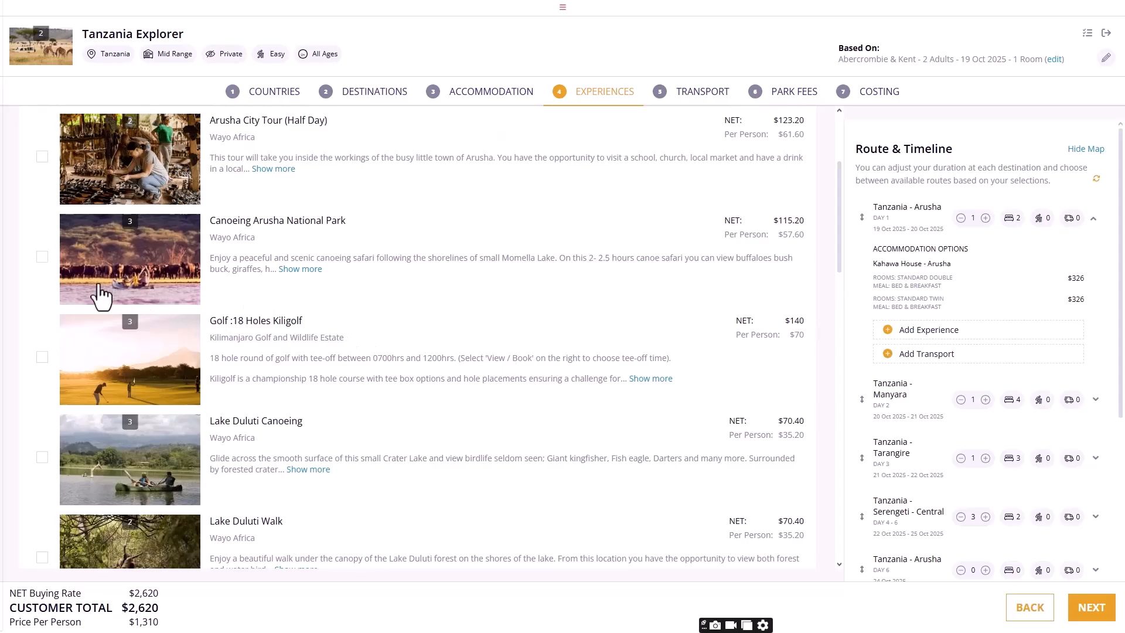
click(41, 257)
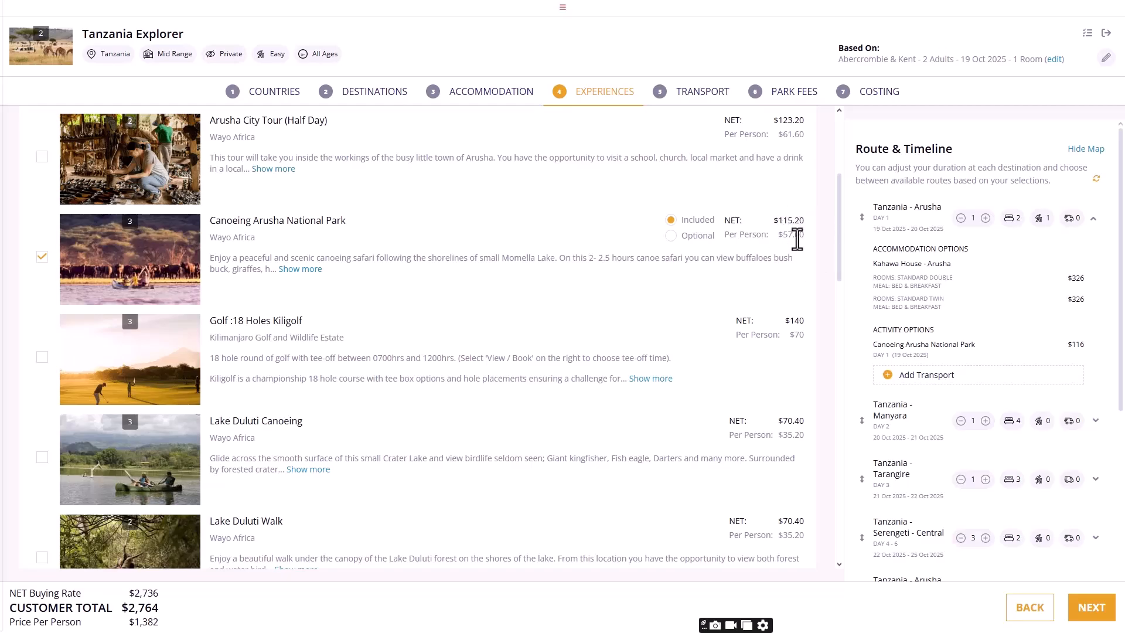
drag(836, 226, 839, 173)
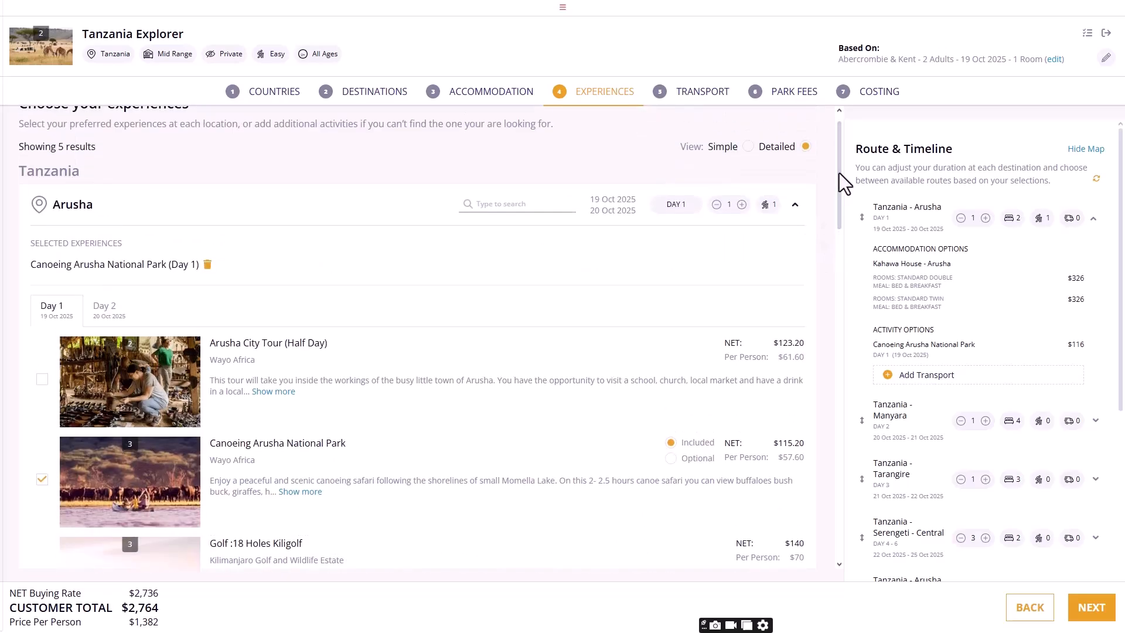
click(801, 211)
Add the afternoon Lake Manyara game drive to Day 2 and view the experiences offered for Day 3 in Manyara.
click(806, 288)
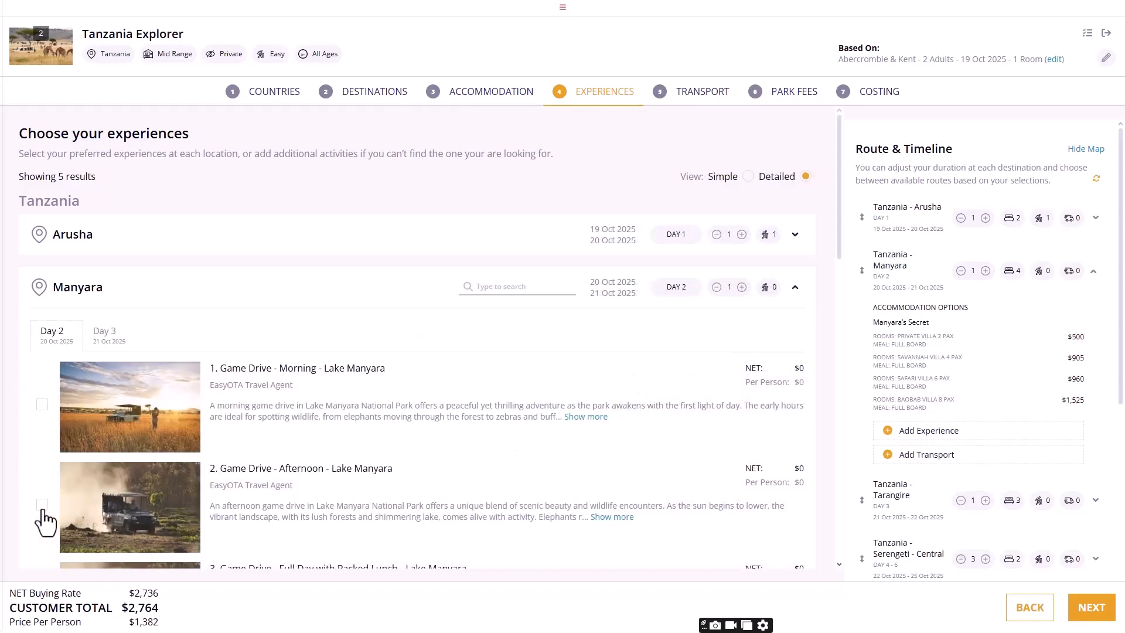
scroll(44, 521, down, 3)
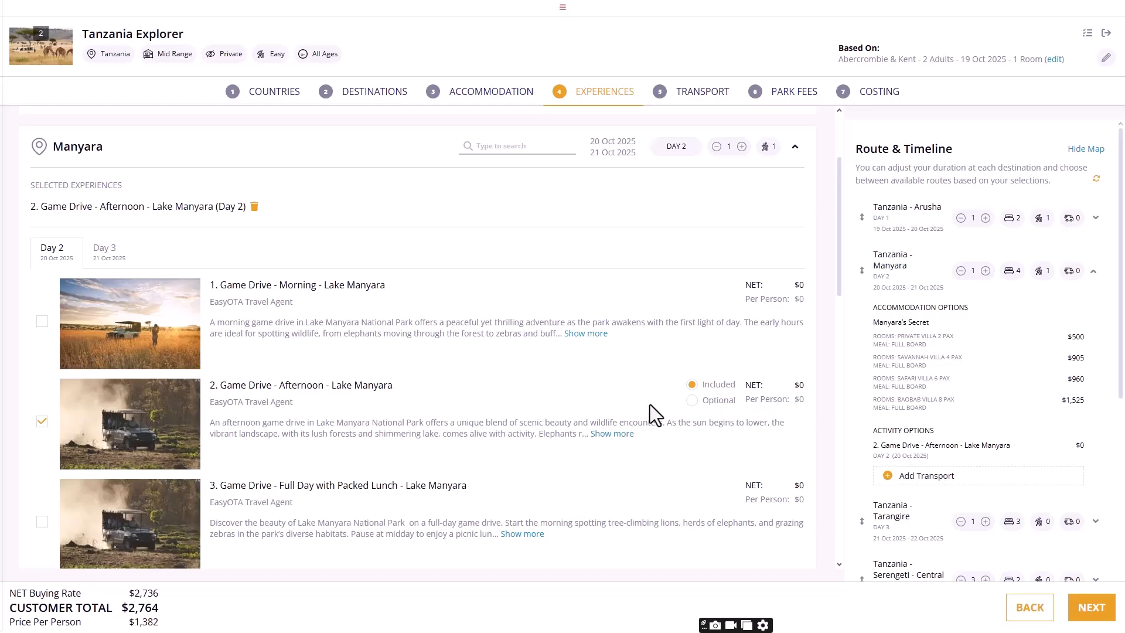
click(111, 256)
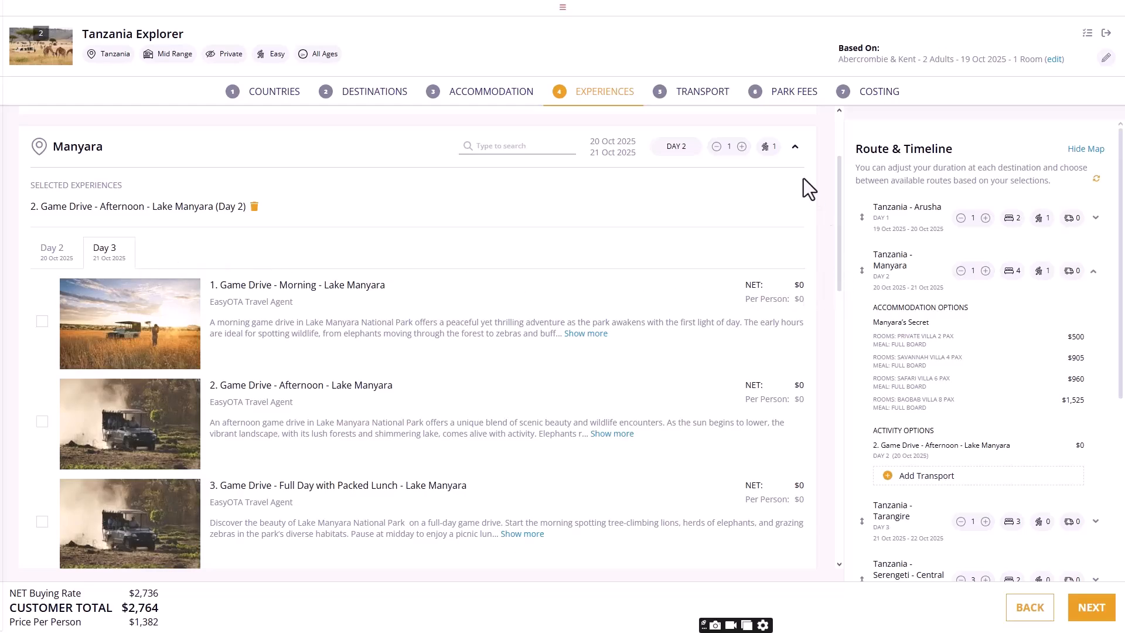
click(795, 147)
Add the afternoon Tarangire game drive to the Day 3 experiences.
click(805, 343)
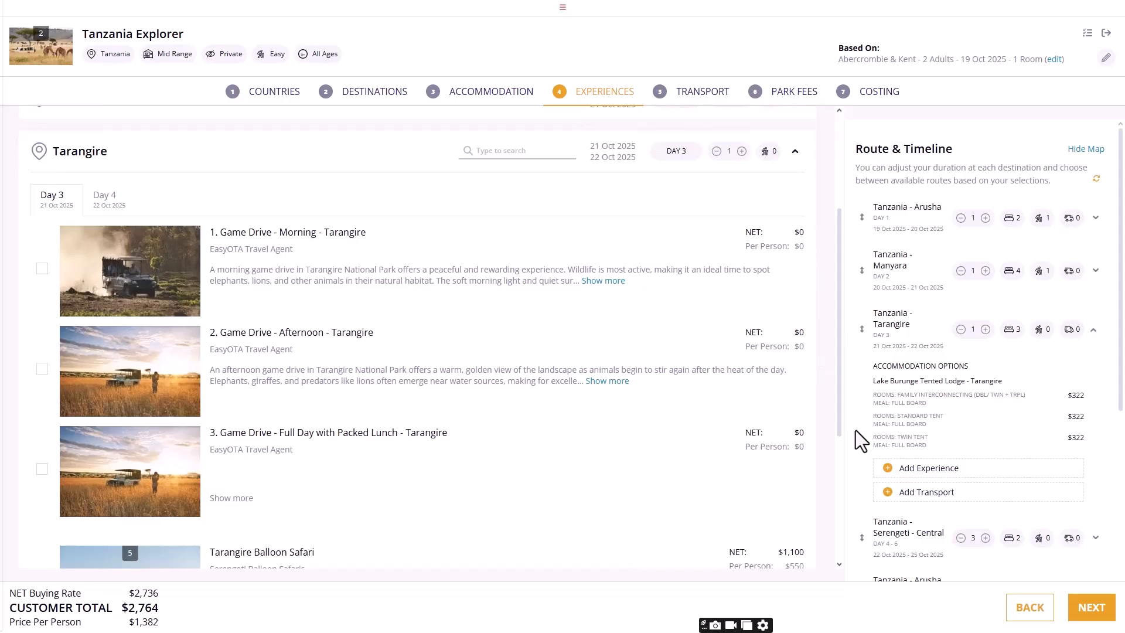
click(42, 370)
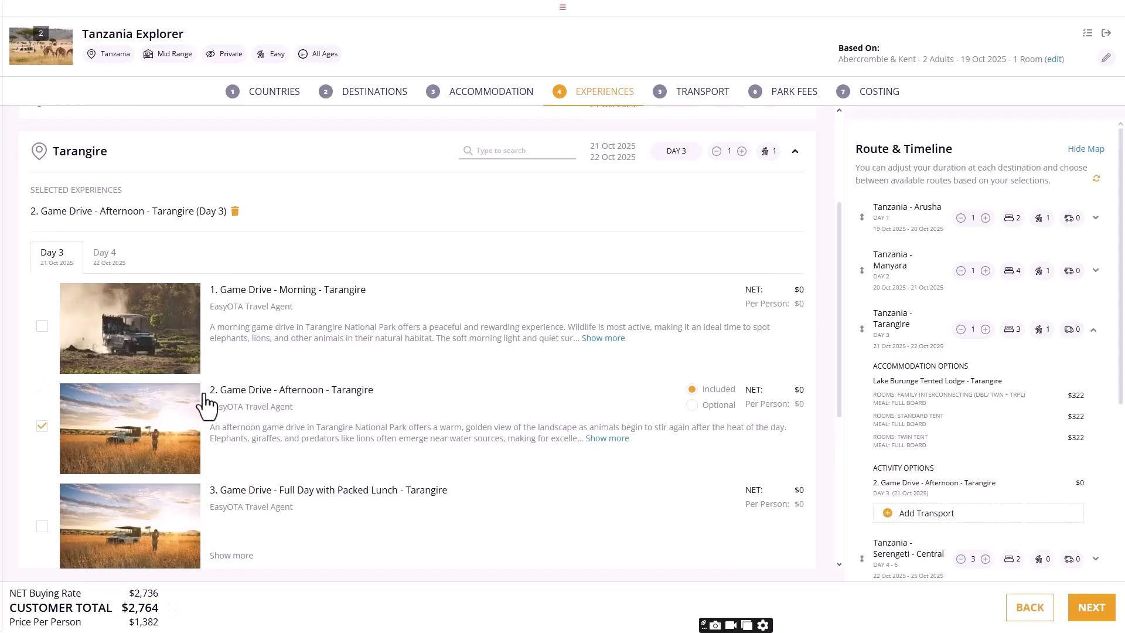
click(795, 152)
Add the Central Serengeti Balloon Safari on Day 5 in Serengeti - Central as an optional experience.
click(804, 392)
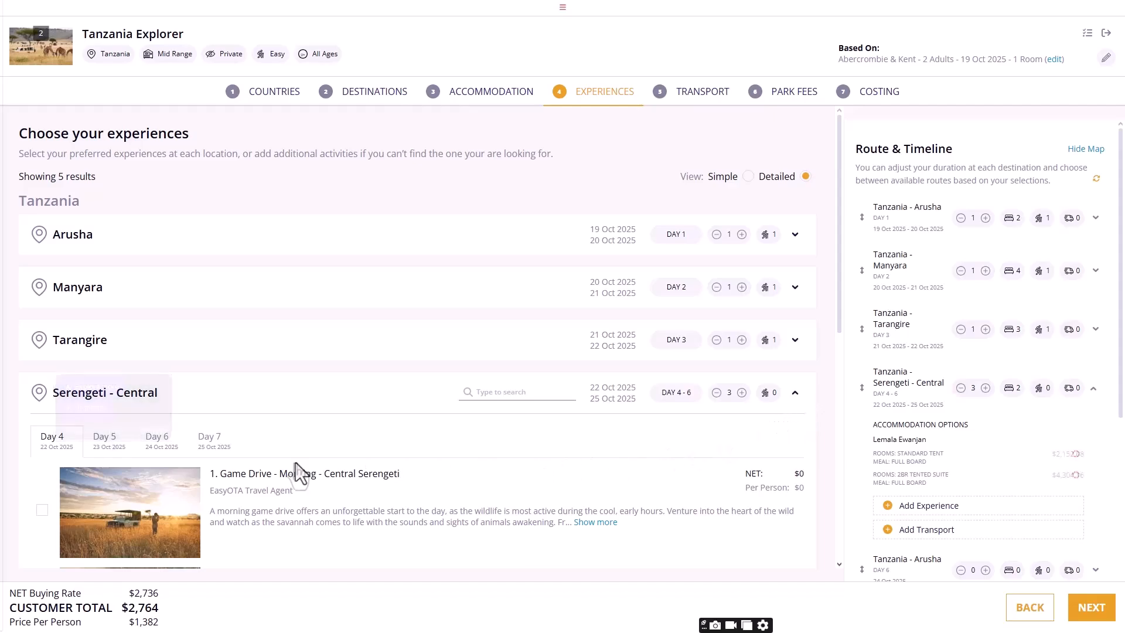
click(111, 447)
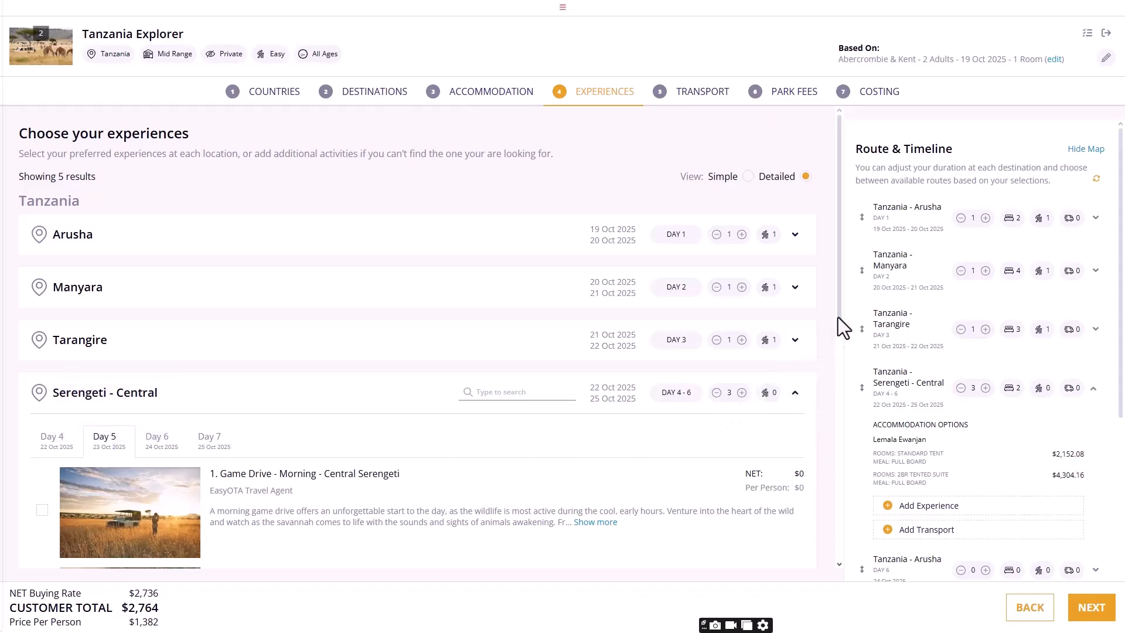
drag(838, 304, 863, 462)
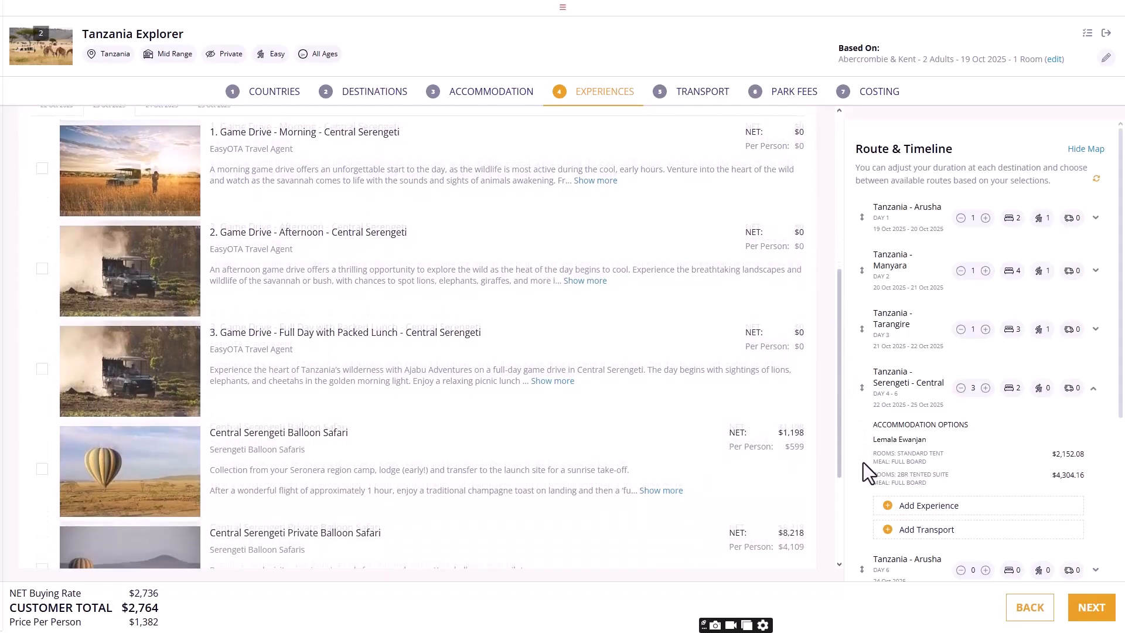
click(42, 463)
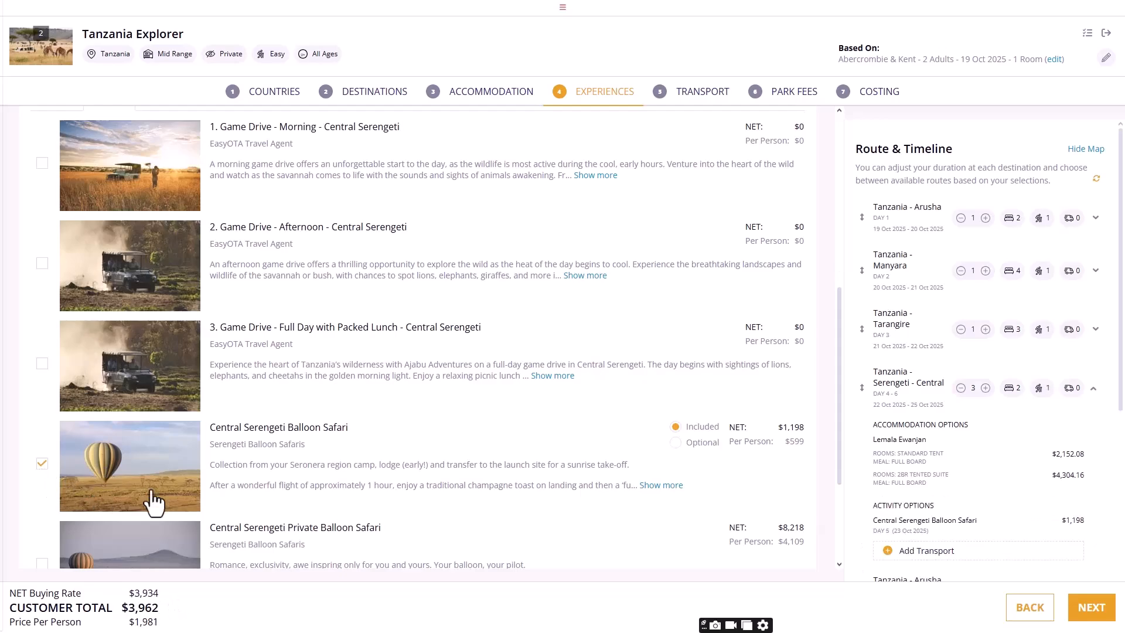
click(675, 443)
Add the Central Serengeti morning game drive as optional and the afternoon game drive as included on Day 5.
click(41, 162)
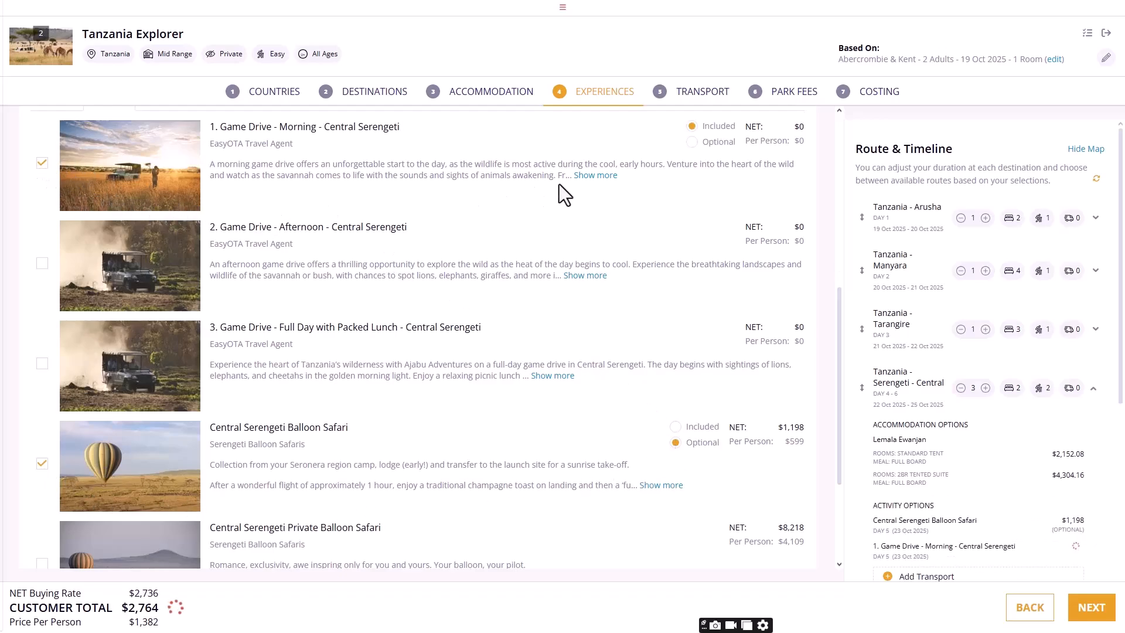
click(692, 142)
drag(838, 303, 836, 245)
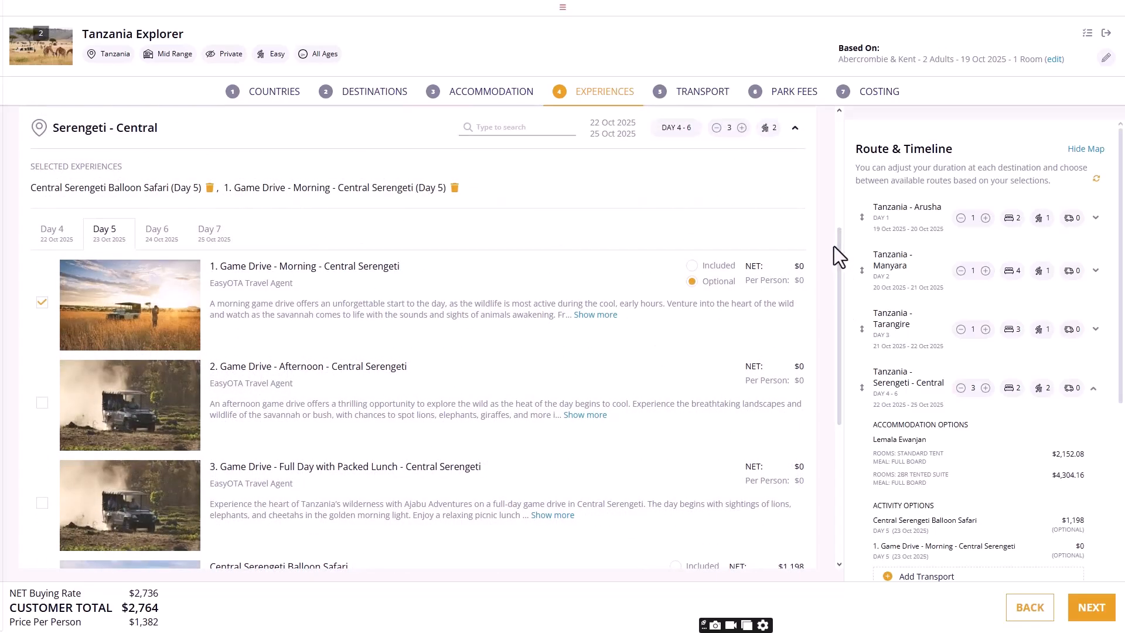
click(39, 403)
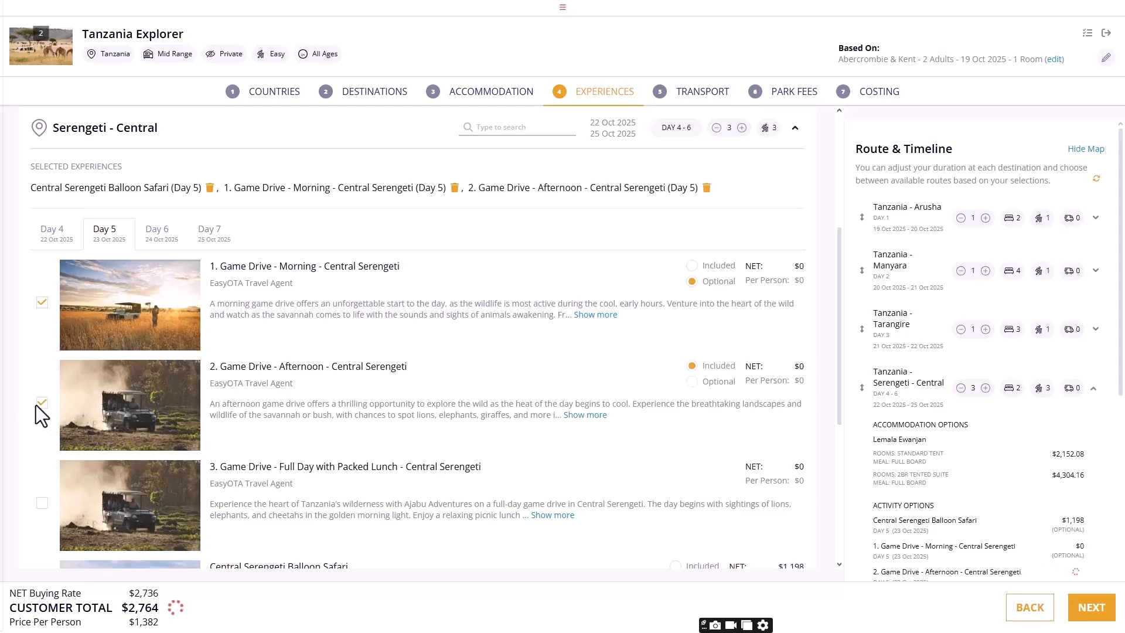
Add the full-day Central Serengeti game drive with packed lunch on Day 6 and view the Day 7 experiences.
click(175, 247)
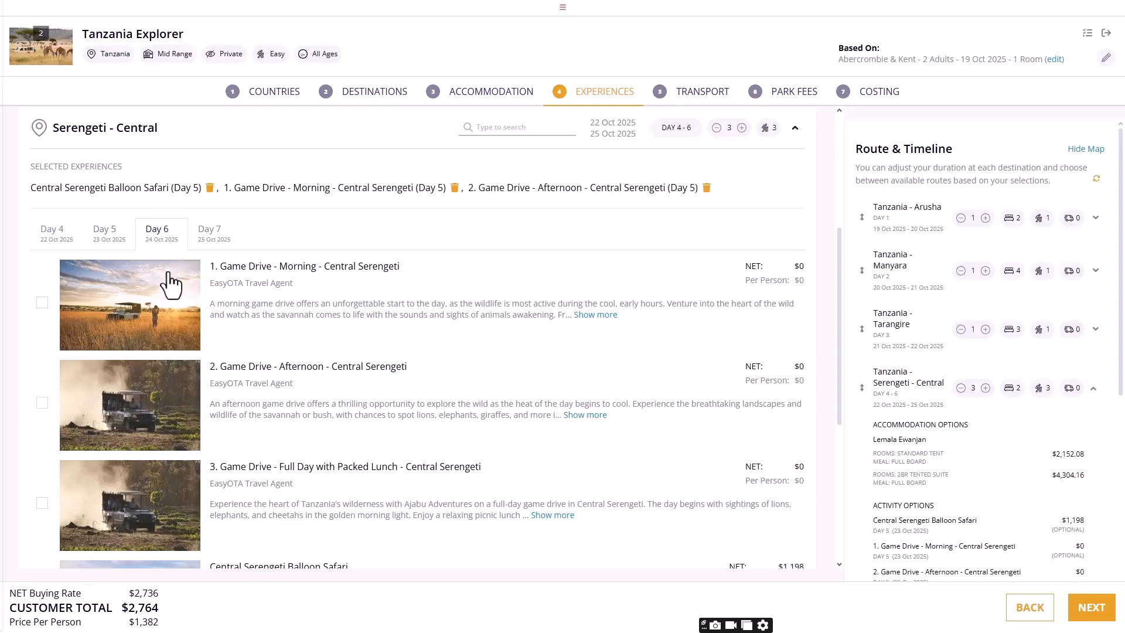
click(42, 503)
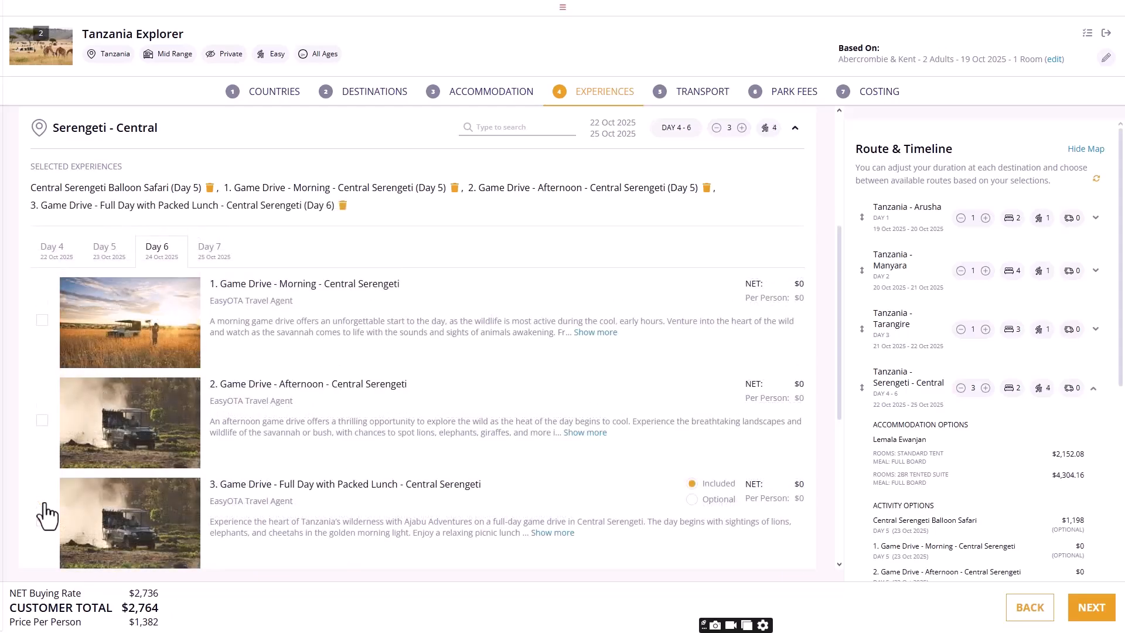
click(209, 260)
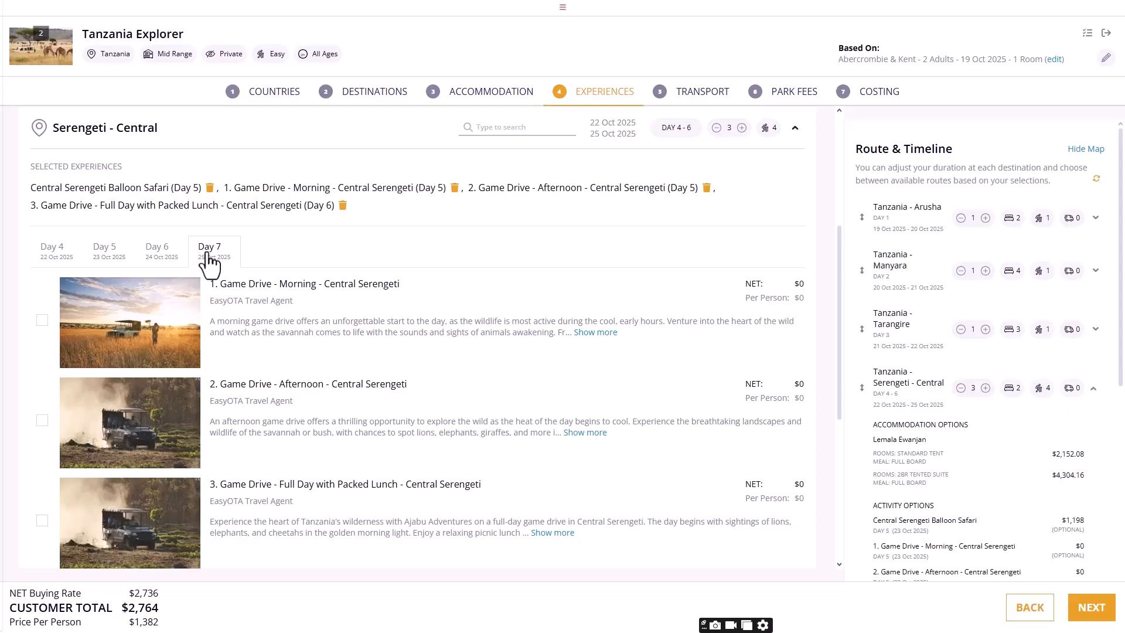
click(795, 129)
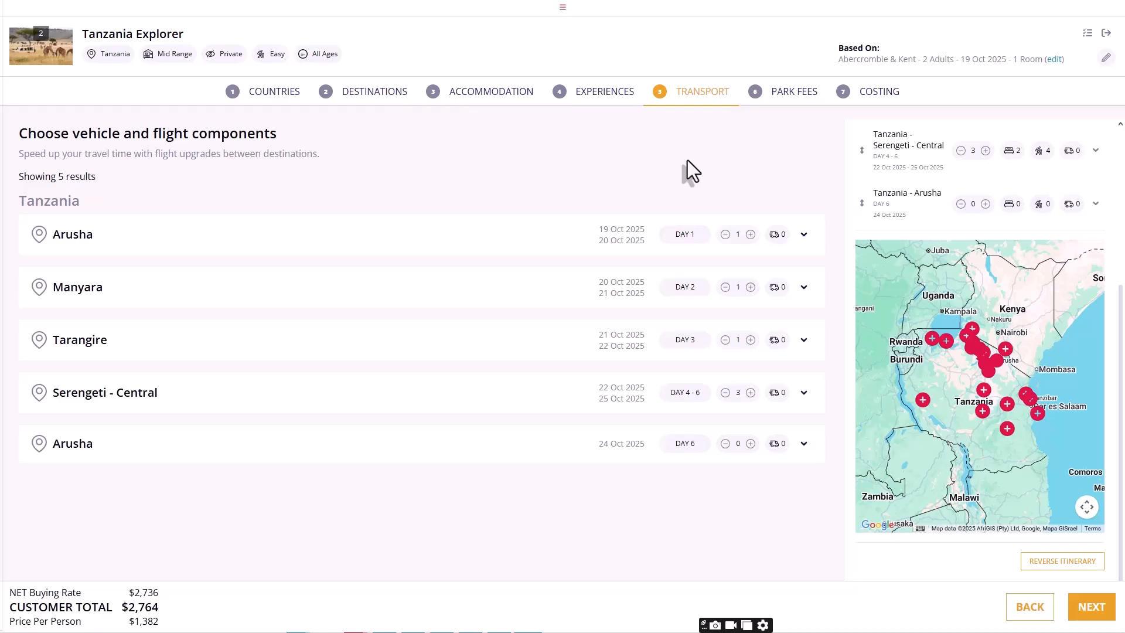
Add the JRO < > Arusha Hotels road transfer on Day 1 to the first Arusha stop.
click(804, 234)
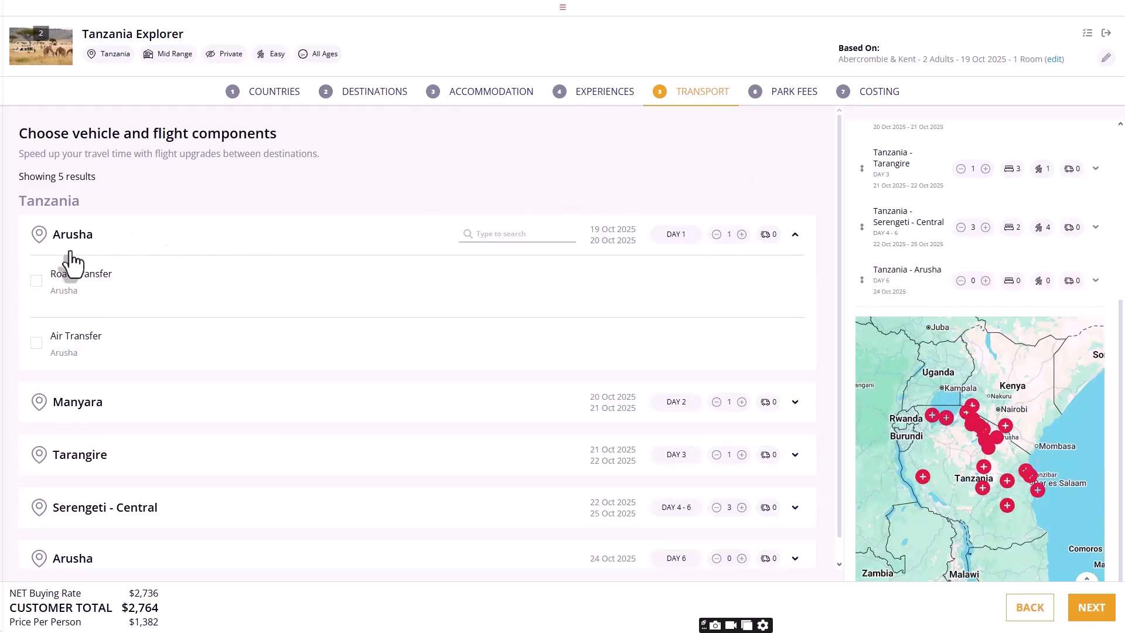
click(37, 281)
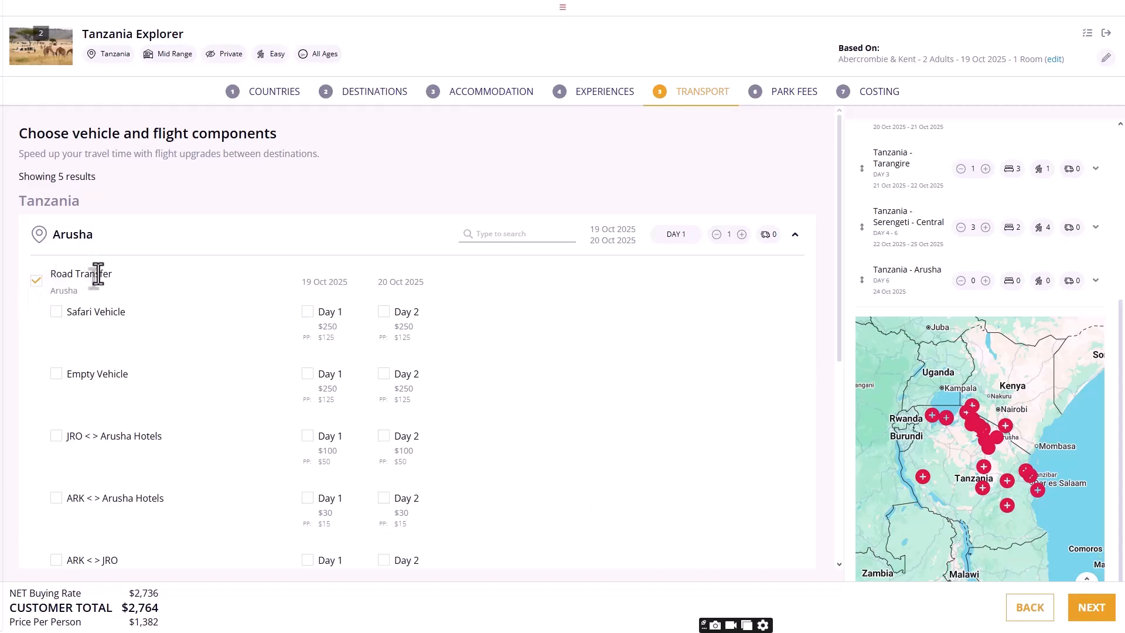
click(306, 439)
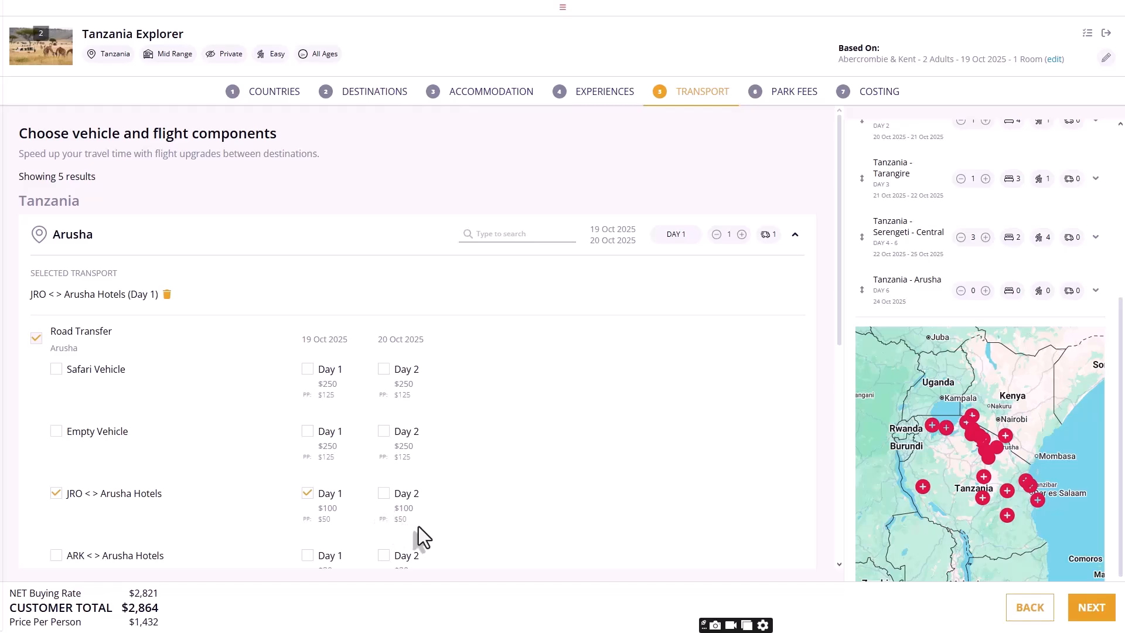
click(795, 235)
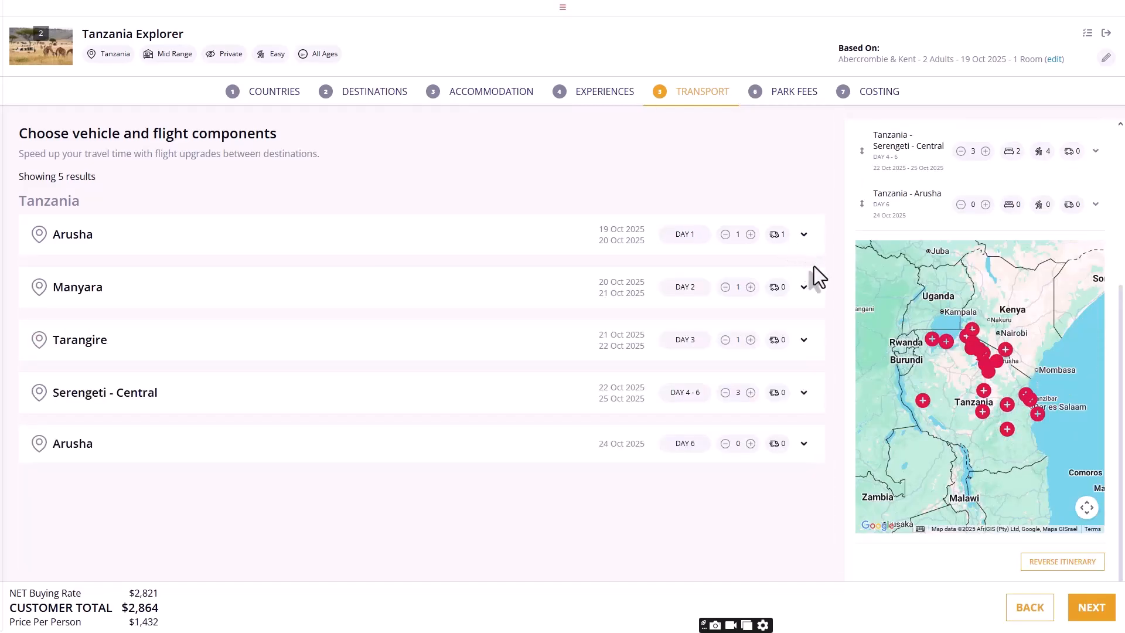
Add a Safari Vehicle road transfer on Day 2 to the Manyara stop.
click(803, 287)
click(37, 334)
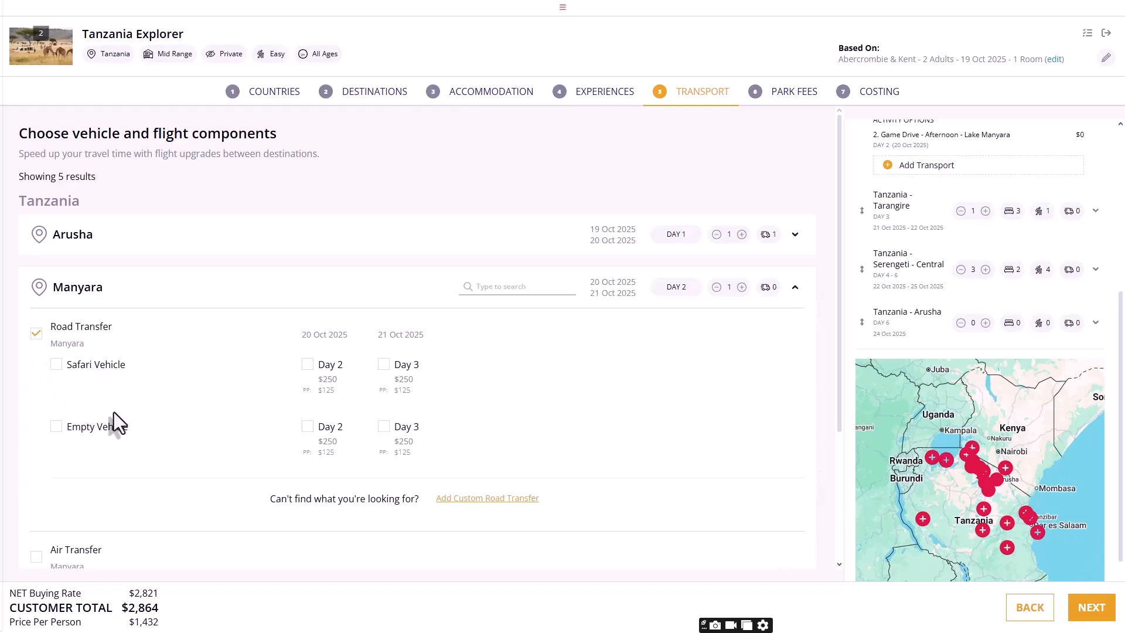
click(305, 364)
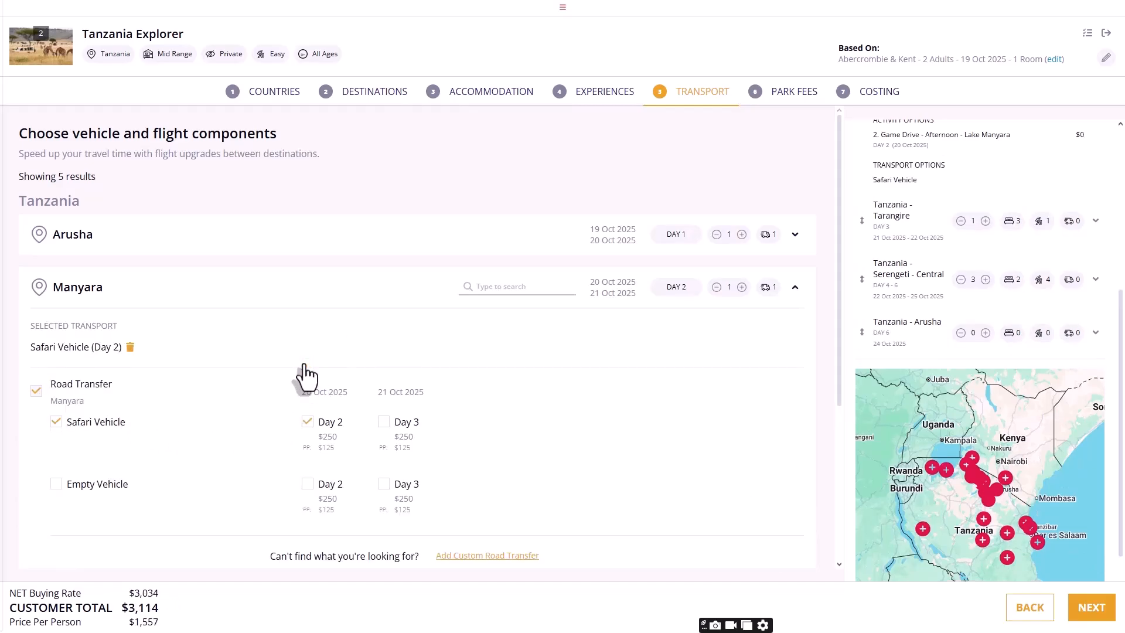
click(797, 290)
Add a Safari Vehicle road transfer on Day 3 to the Tarangire stop.
click(800, 344)
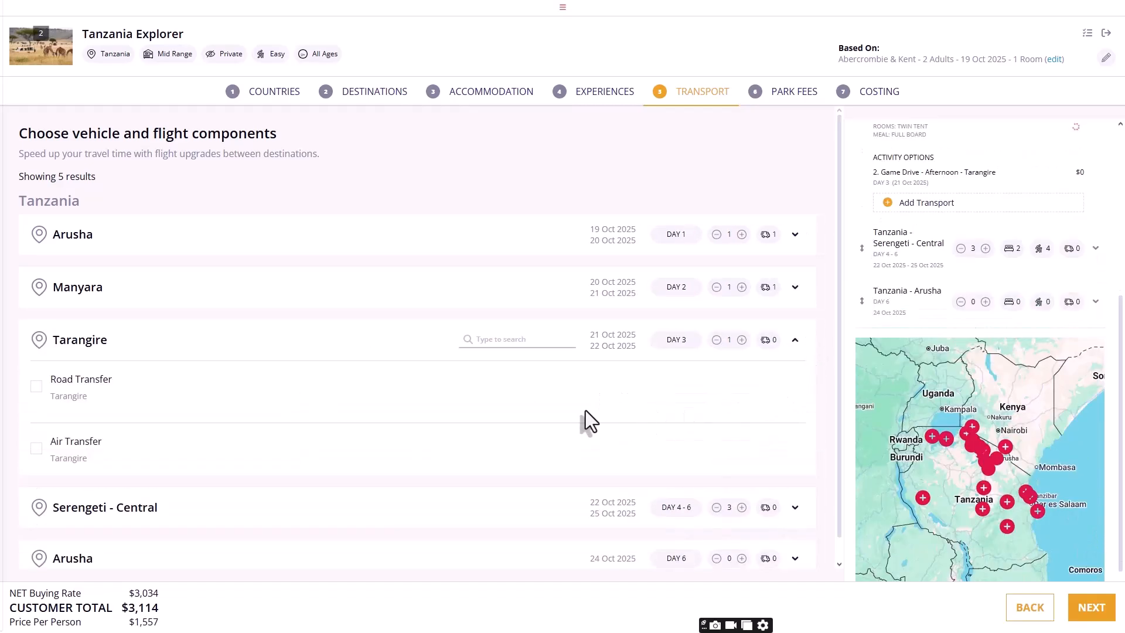
click(36, 386)
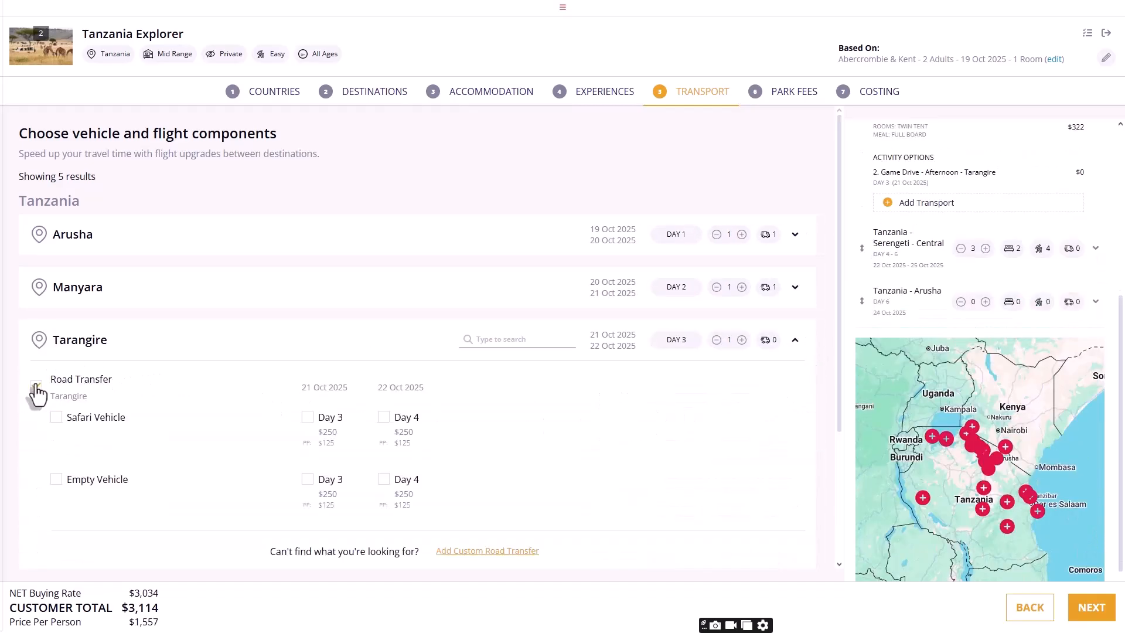
click(307, 418)
click(795, 340)
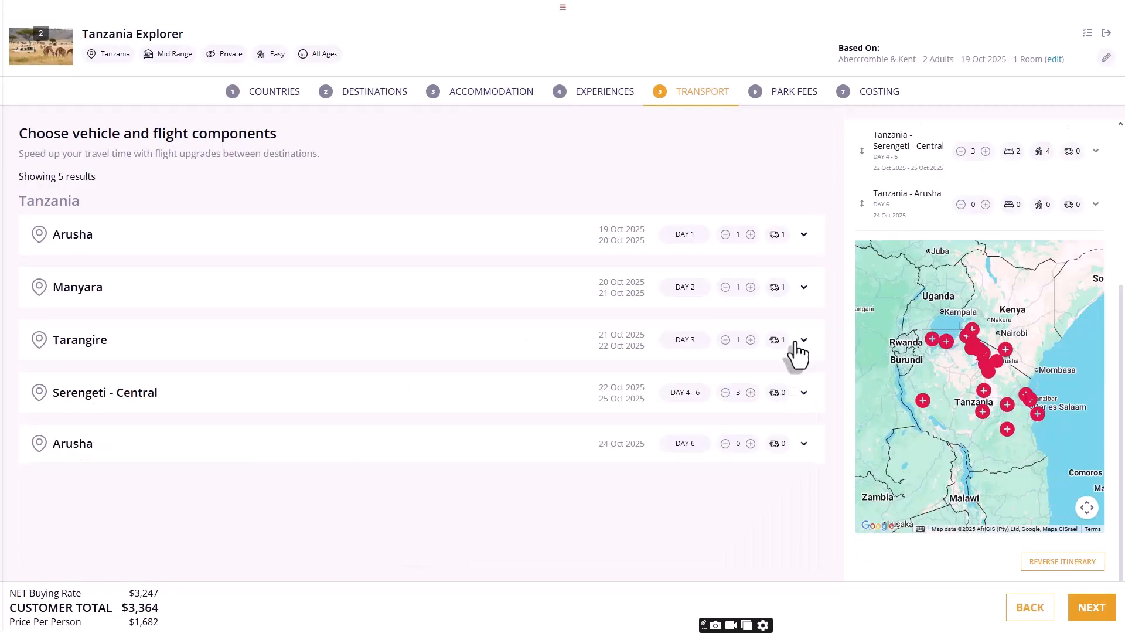
Add road transfers to Serengeti - Central: a Safari Vehicle for Days 4 to 6 and an Empty Vehicle on Day 7.
click(804, 394)
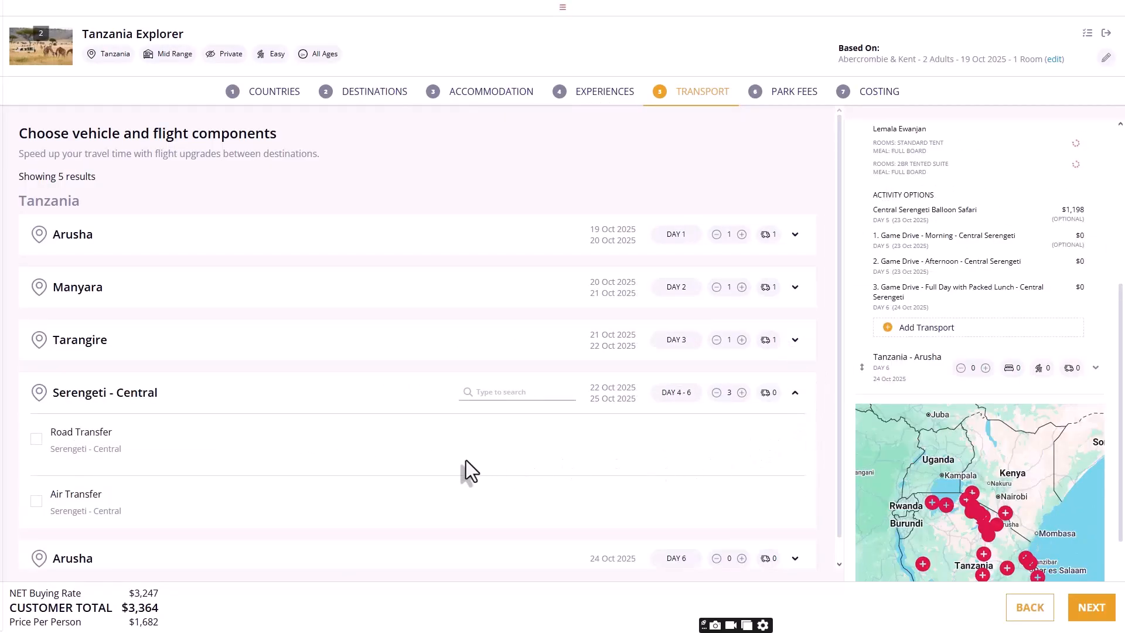
click(37, 440)
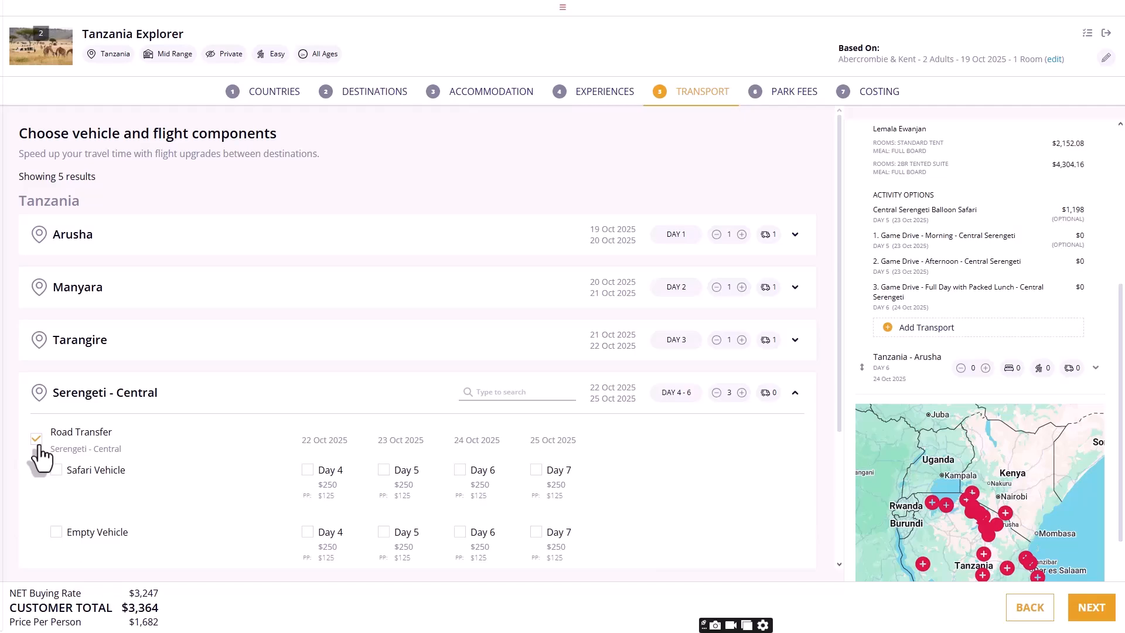
scroll(39, 451, down, 2)
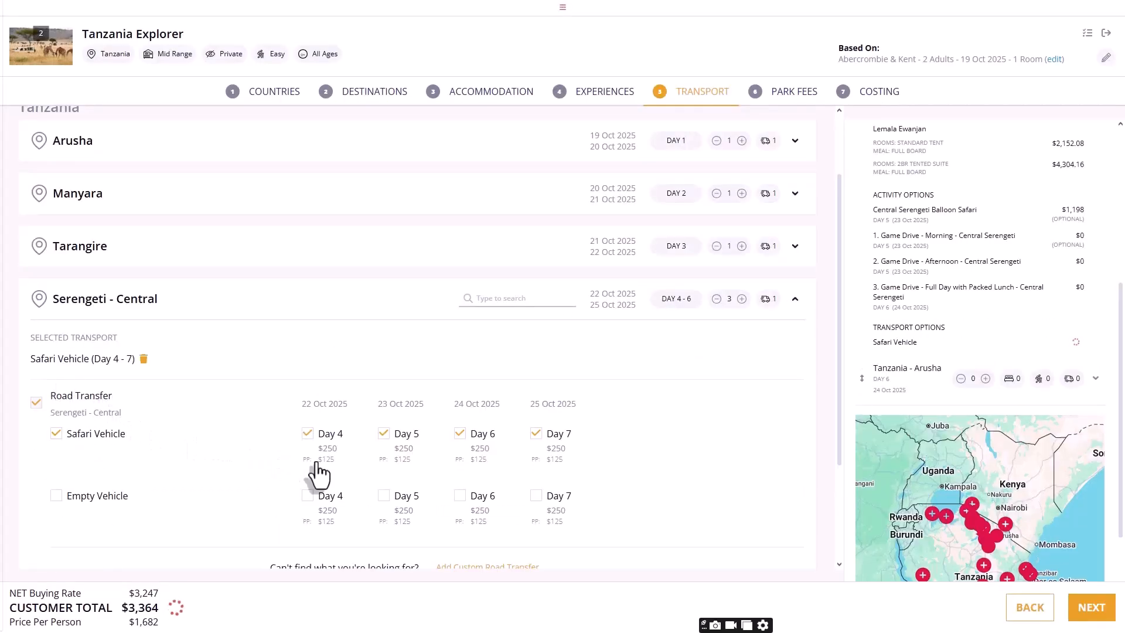
click(539, 436)
click(533, 498)
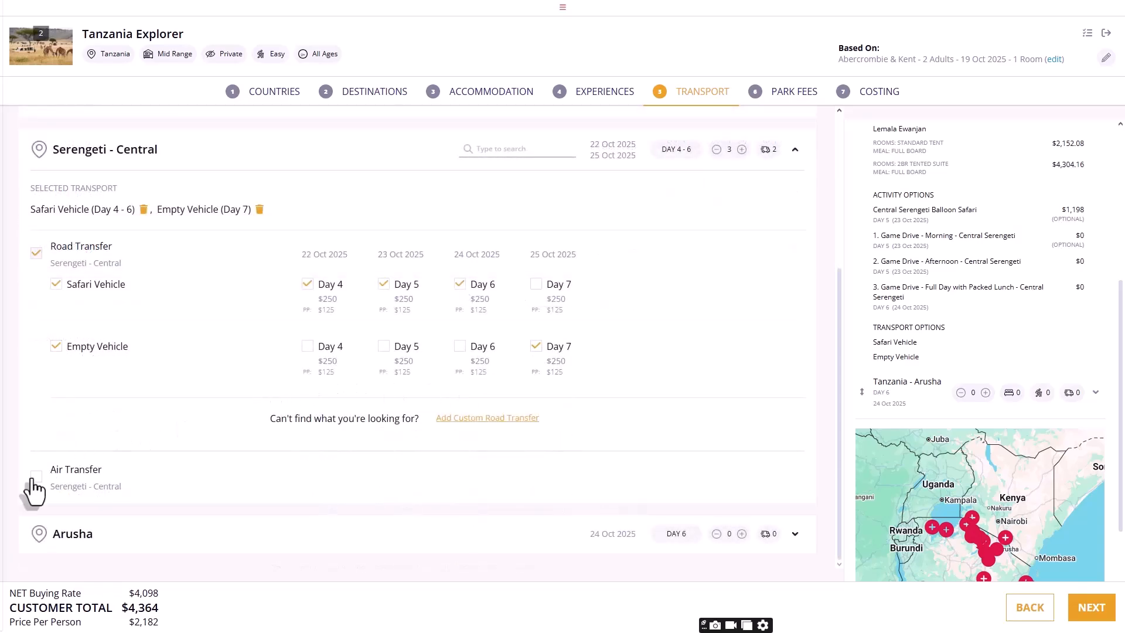
Add a Day 7 scheduled flight from Serengeti - Seronera to Arusha Airport (ARK/ARS) with all airlines selected.
click(35, 477)
click(57, 508)
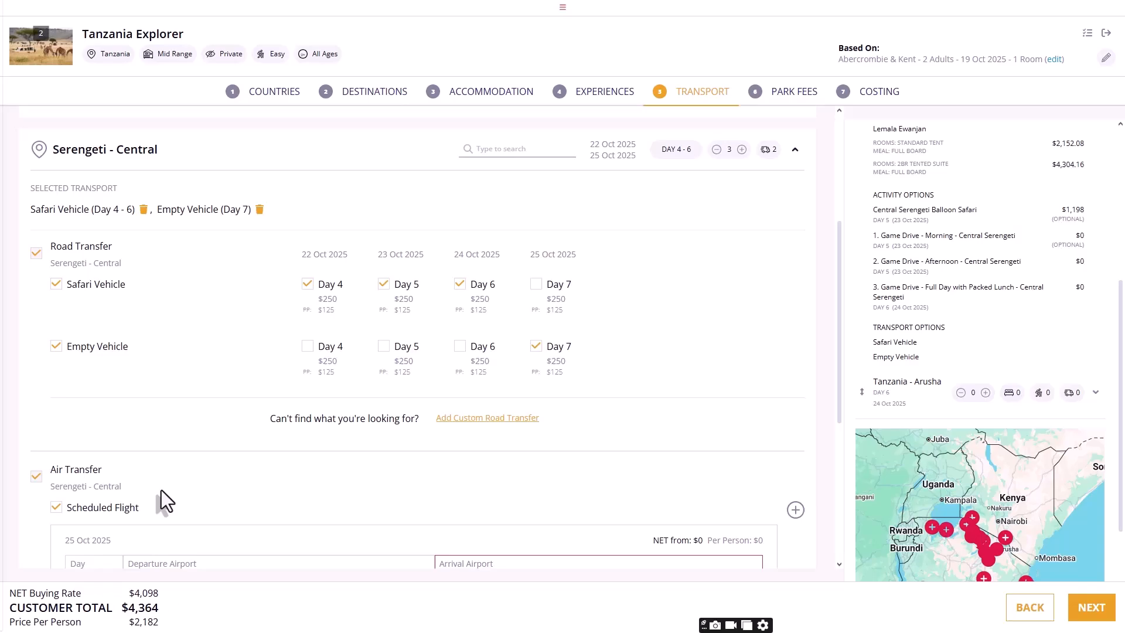
scroll(161, 490, down, 3)
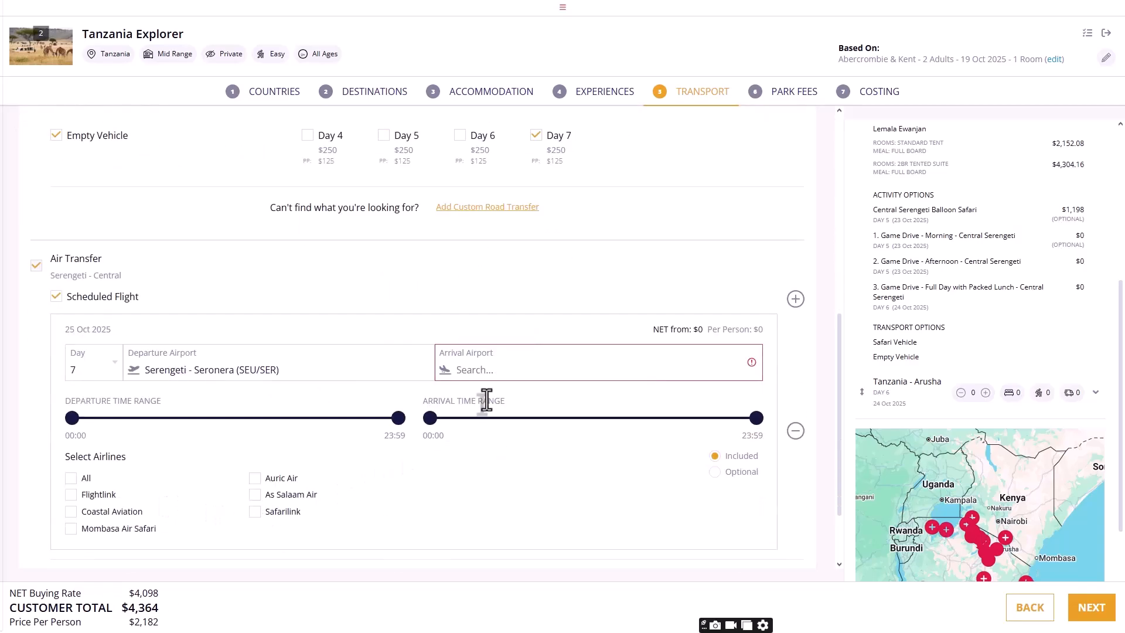
click(508, 370)
text(ar)
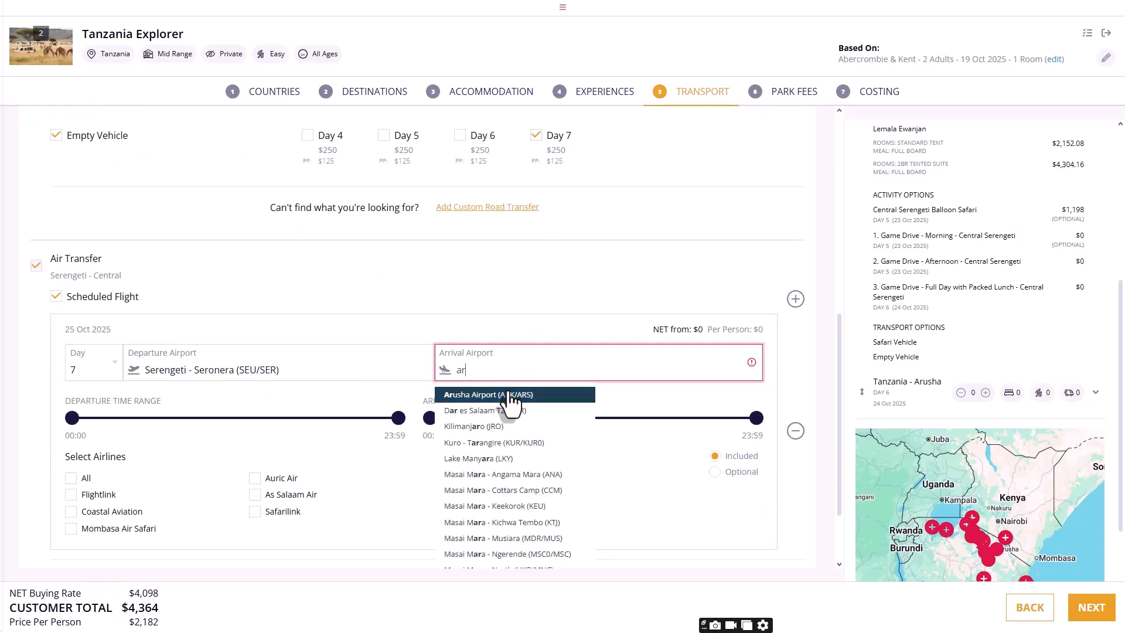
click(507, 391)
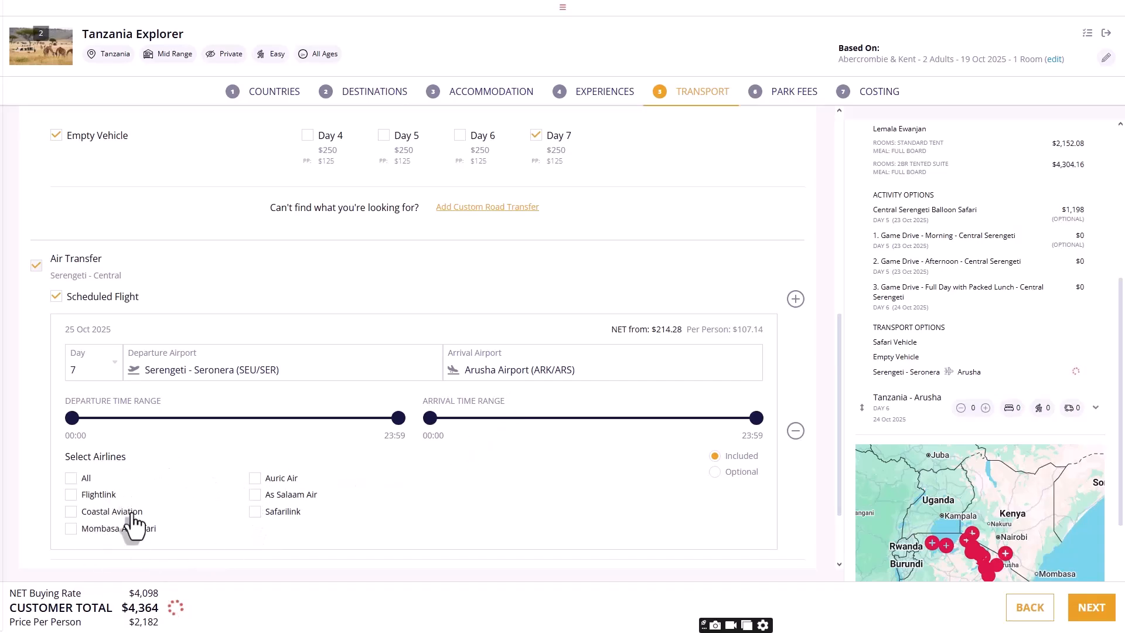
click(71, 478)
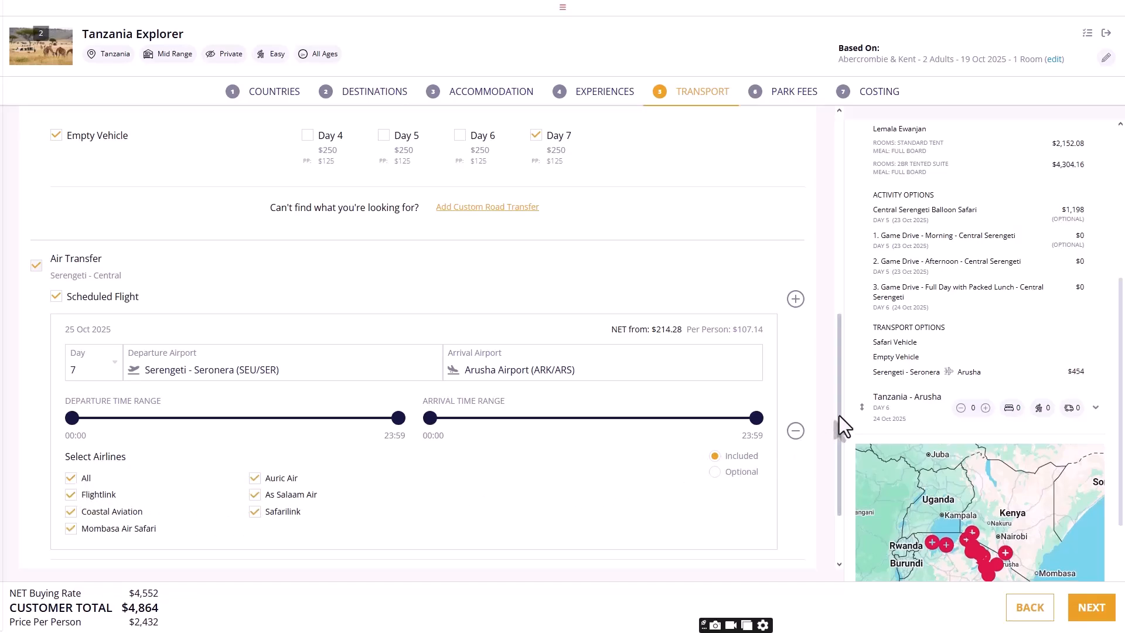
Add the ARK < > Arusha Hotels and JRO < > Arusha Hotels road transfers on Day 6 to the final Arusha stop.
drag(839, 416, 843, 486)
click(797, 534)
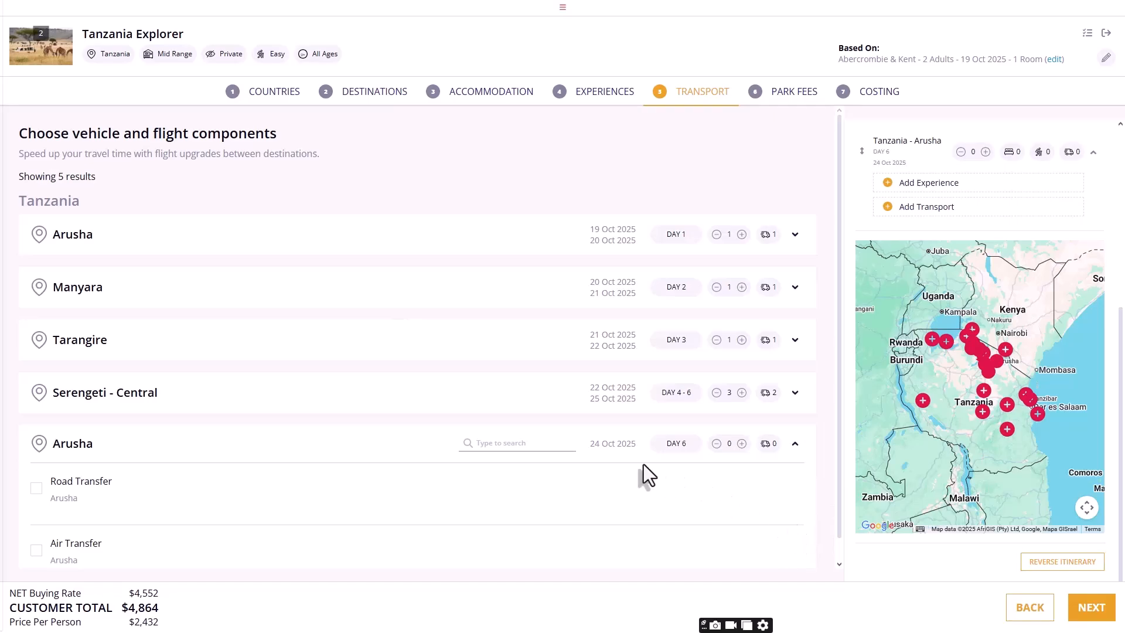
click(36, 489)
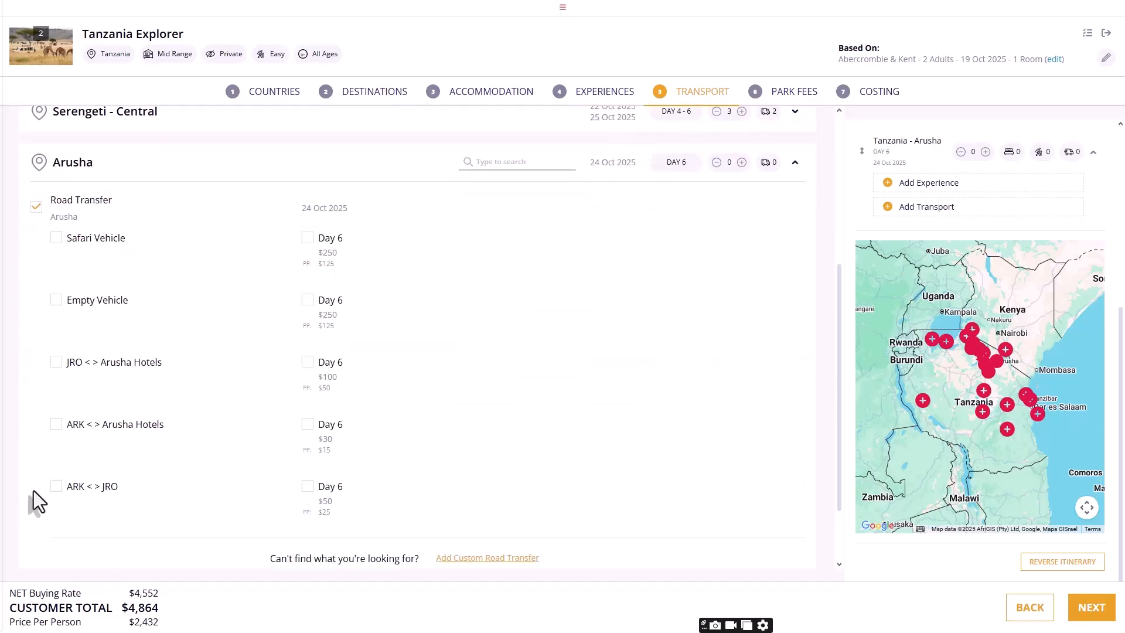
click(57, 425)
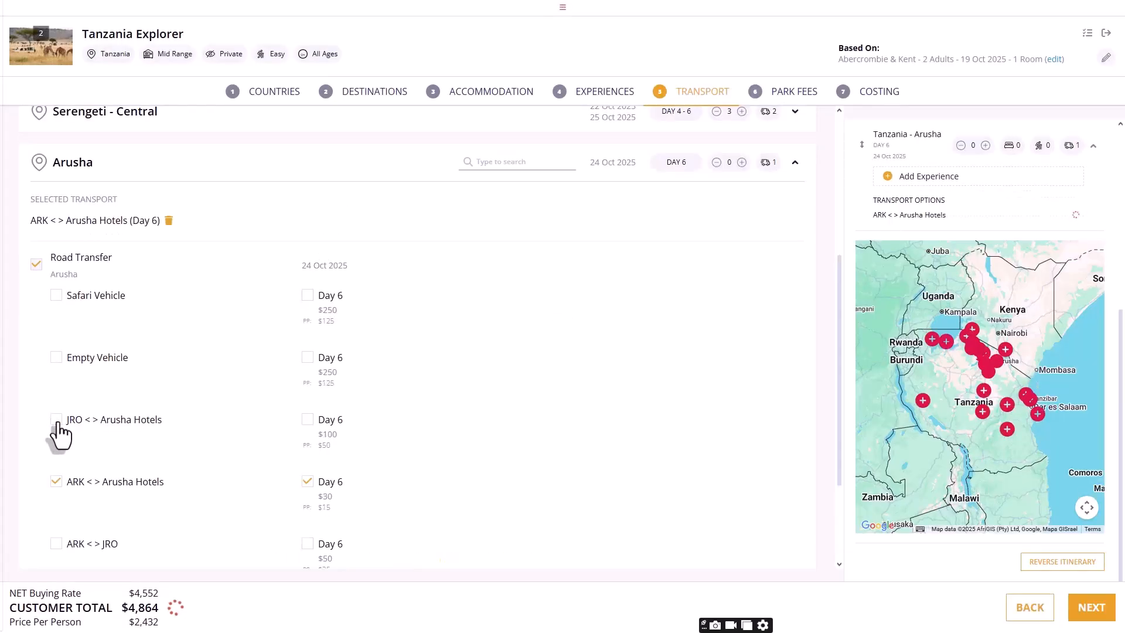
click(57, 422)
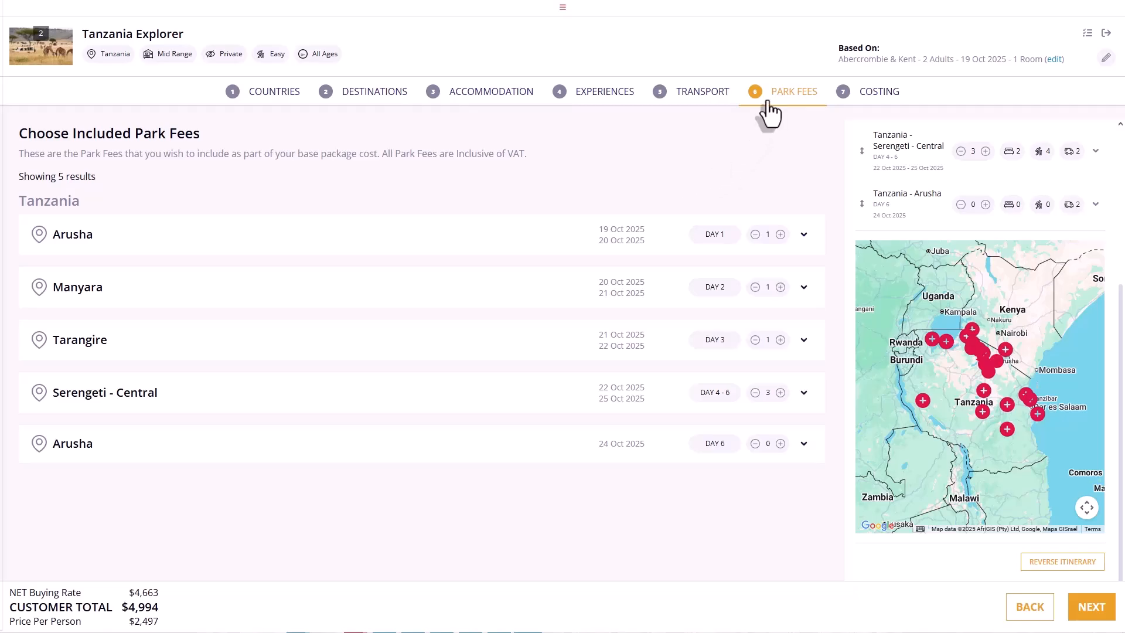
Include the Lake Manyara National Park Concession Fees and Conservation Fee for Day 2 in the park fees.
click(804, 287)
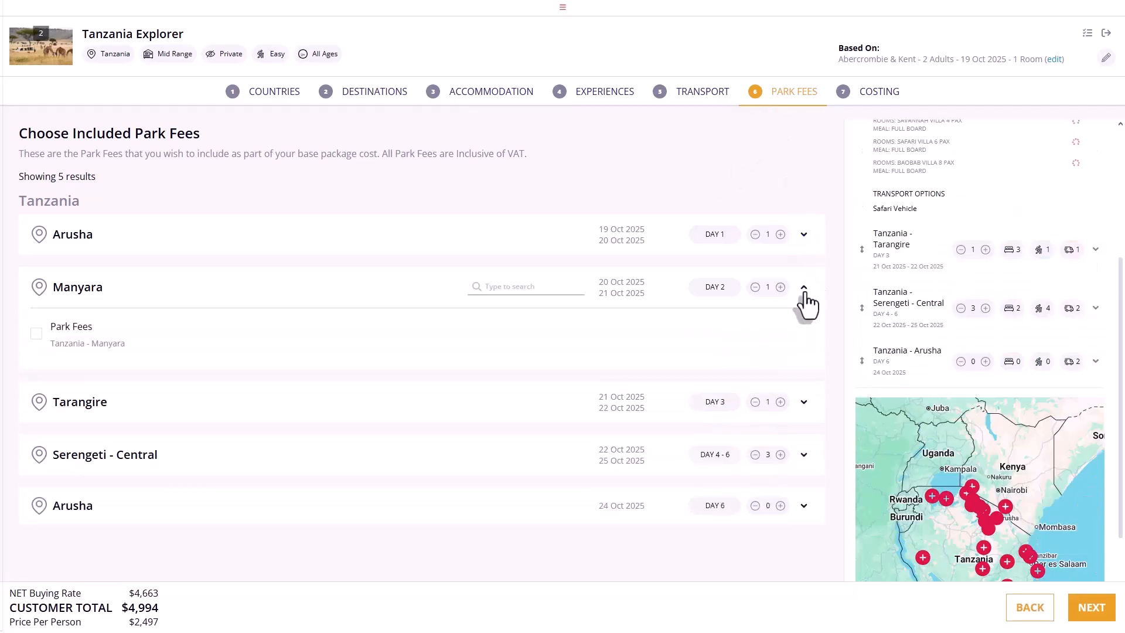
click(37, 334)
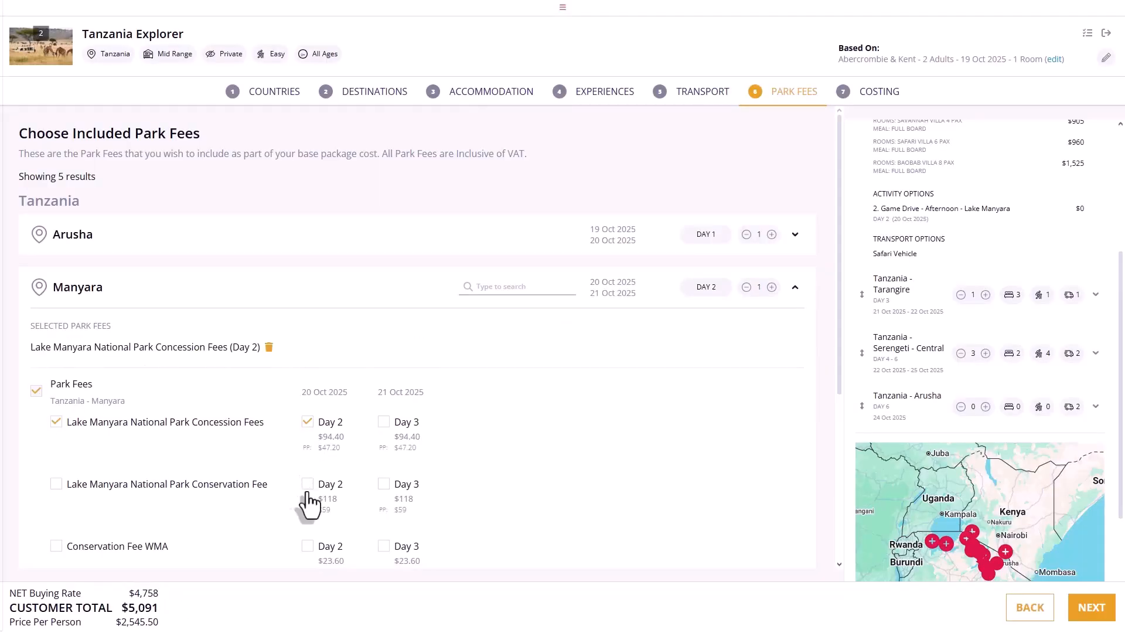
click(307, 485)
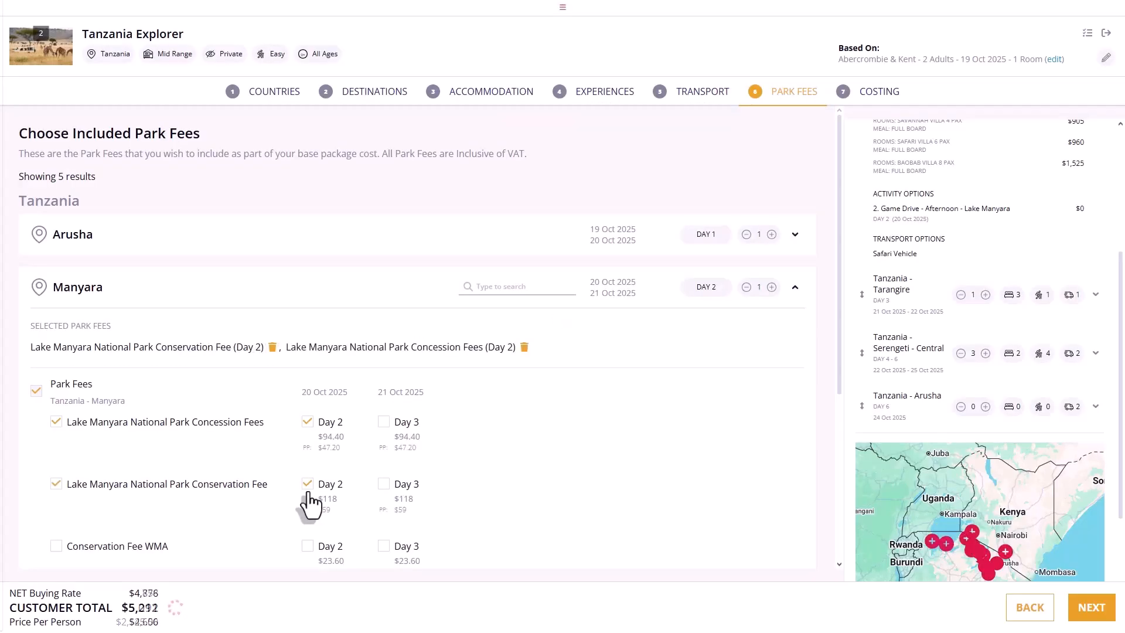
click(795, 288)
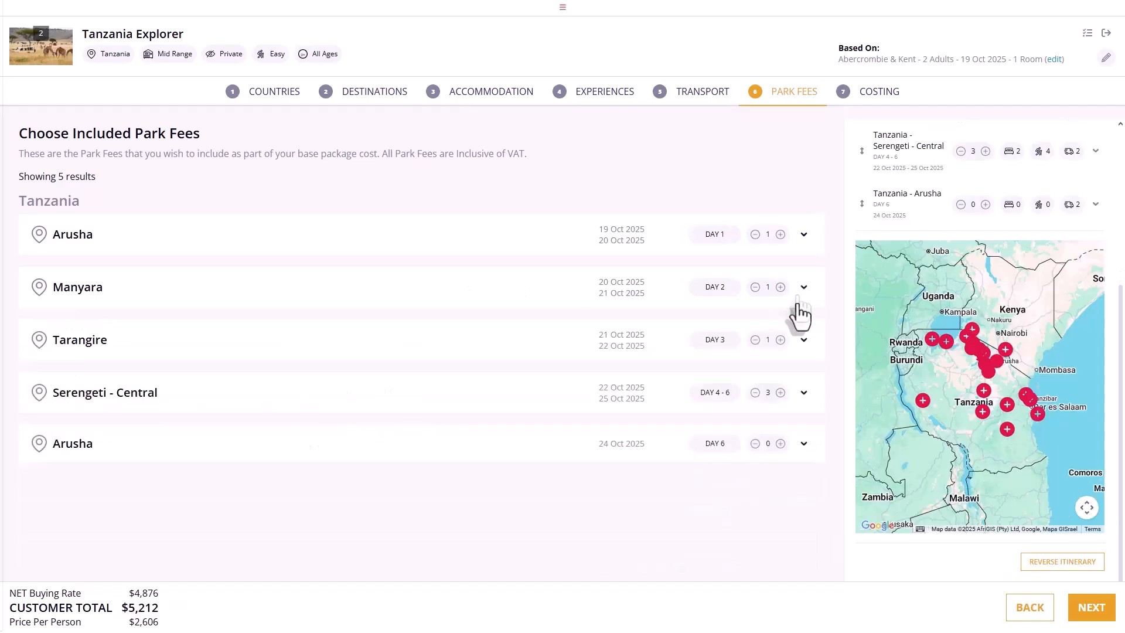
Include the Tarangire National Park Concession and Conservation Fees for Day 3 and the Transit Fee NCAA for Day 4.
click(798, 341)
click(36, 386)
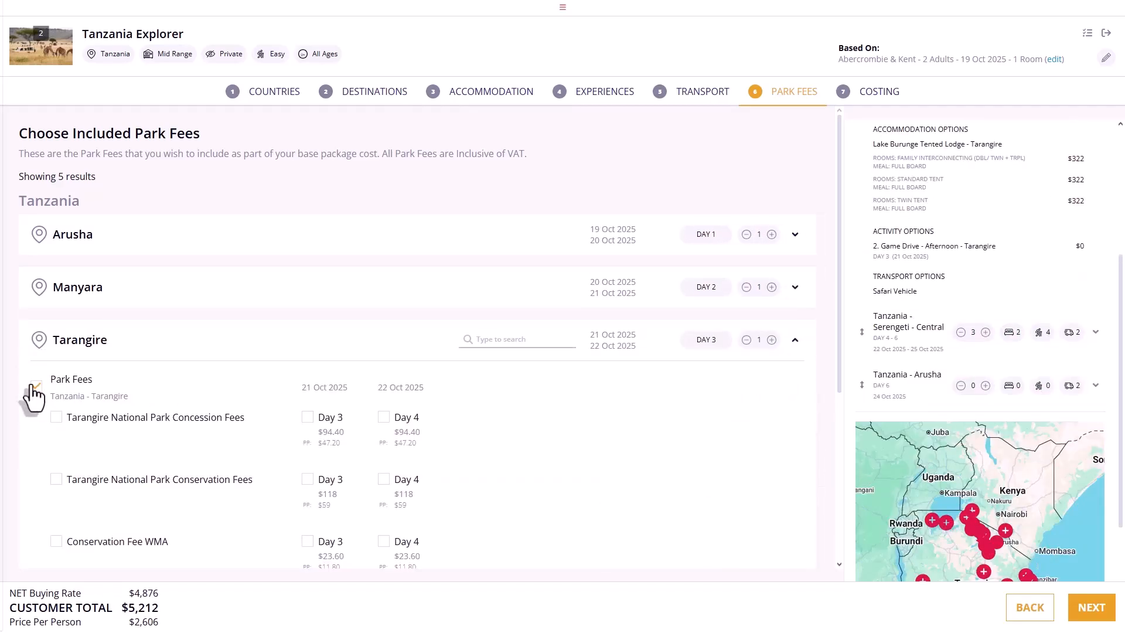
click(307, 473)
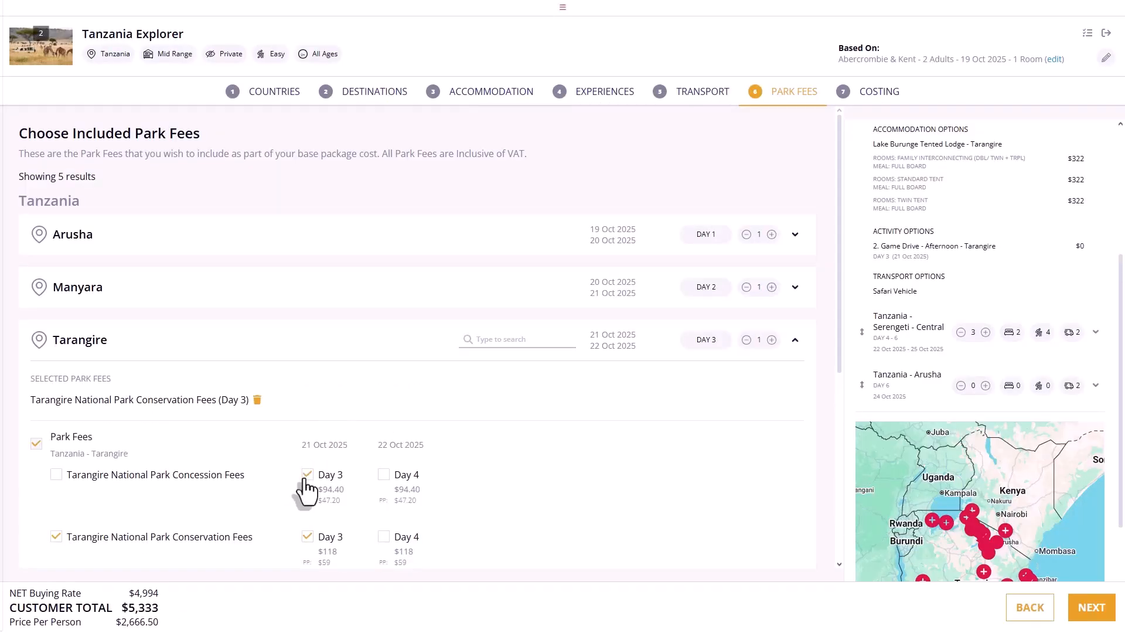
click(305, 476)
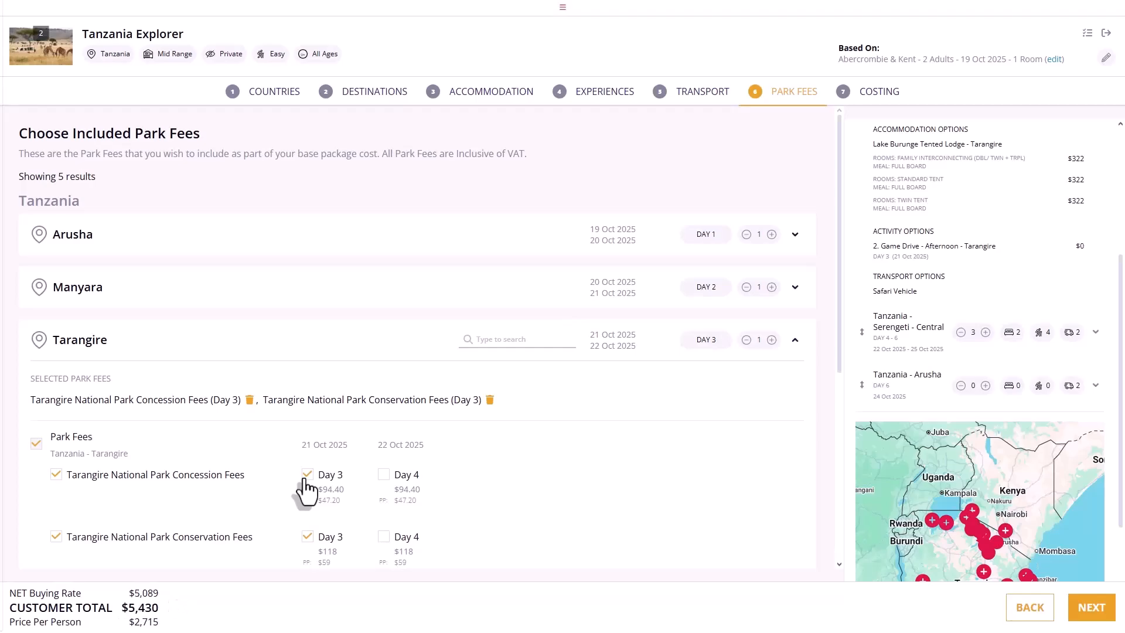
scroll(306, 491, down, 3)
scroll(306, 491, down, 1)
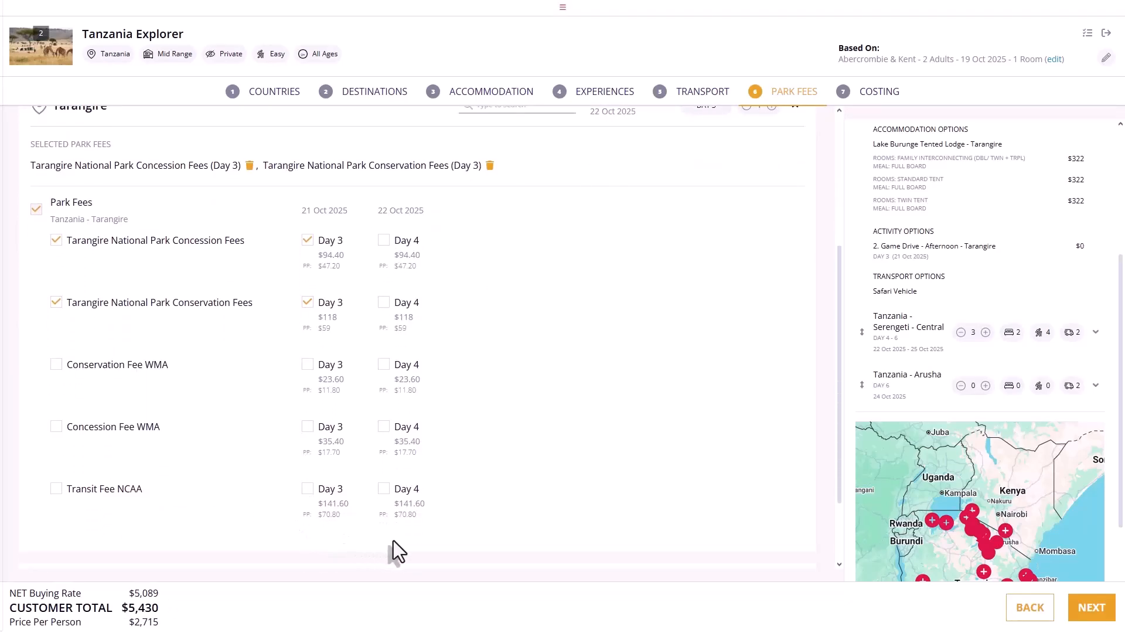
click(384, 490)
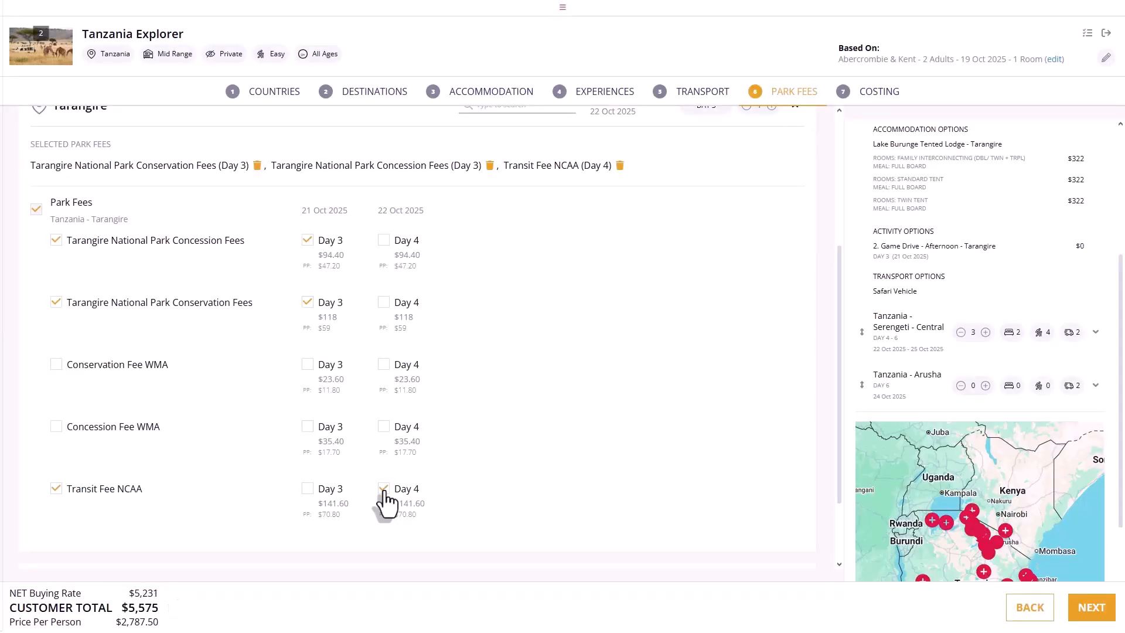
Include the Serengeti National Park Concession Fees and Conservation Fees for Days 4 to 7 under Serengeti - Central.
scroll(670, 475, down, 1)
scroll(670, 475, down, 3)
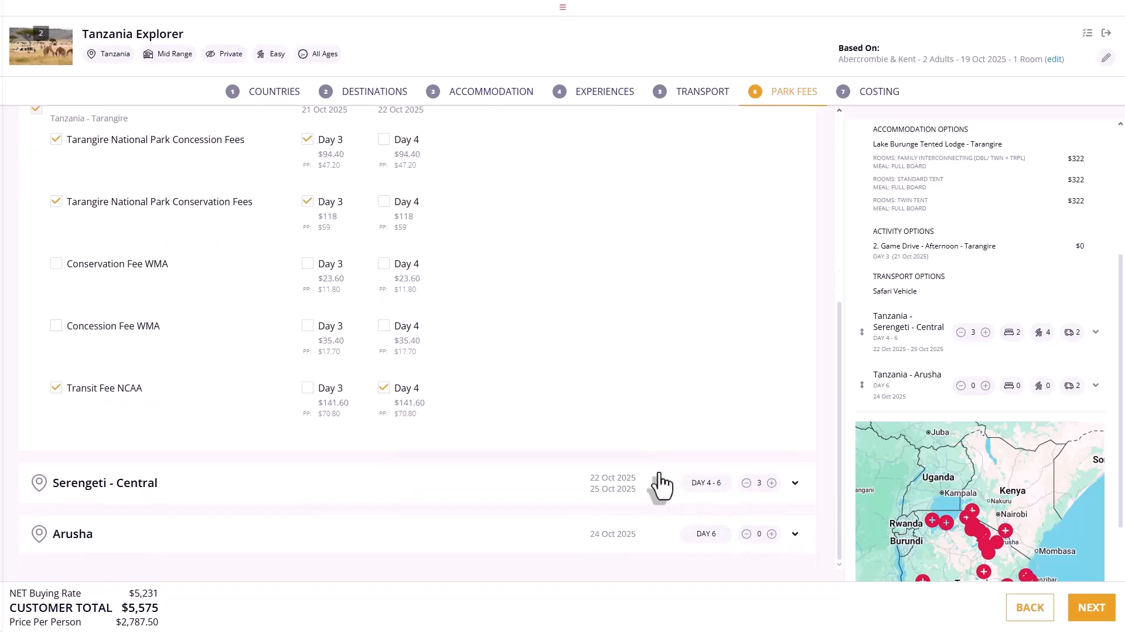
click(795, 484)
click(35, 439)
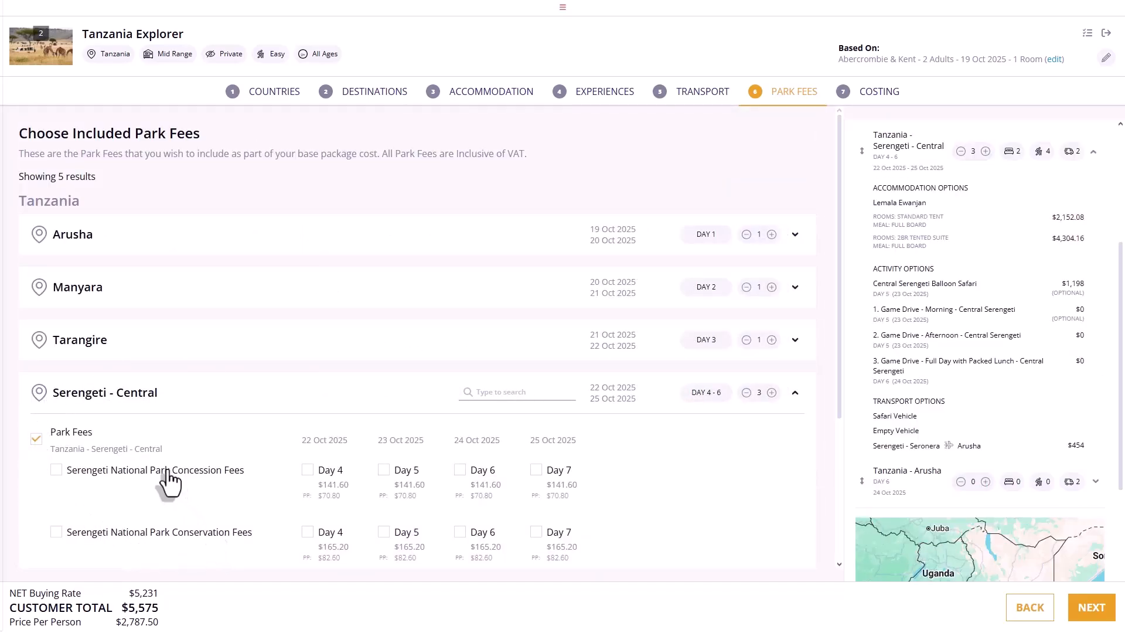
click(57, 470)
scroll(58, 542, down, 2)
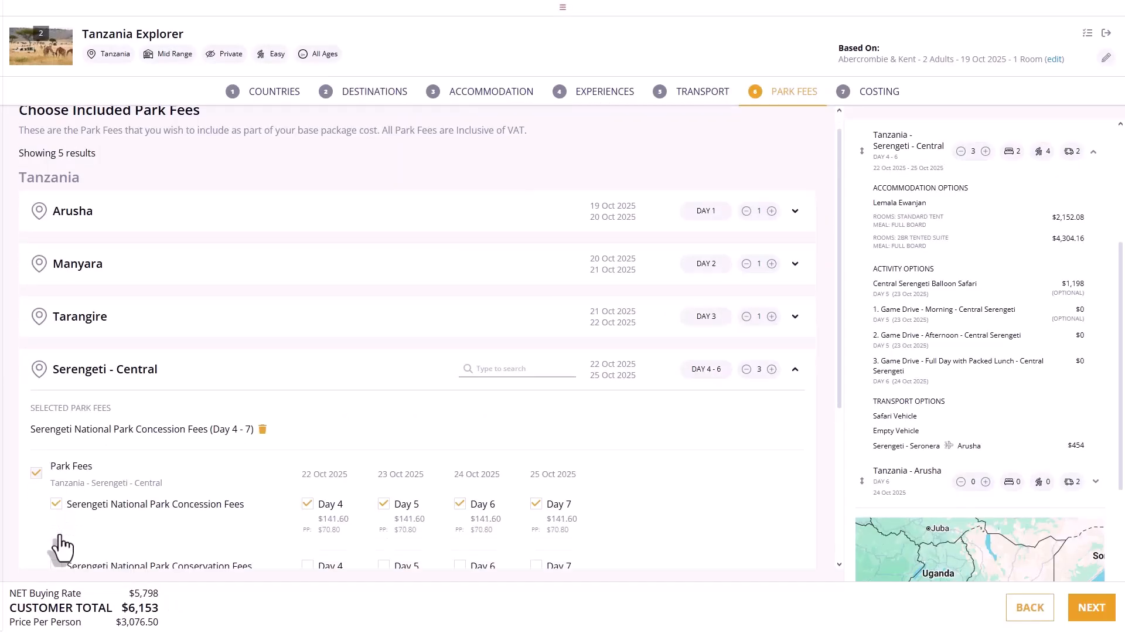
click(56, 495)
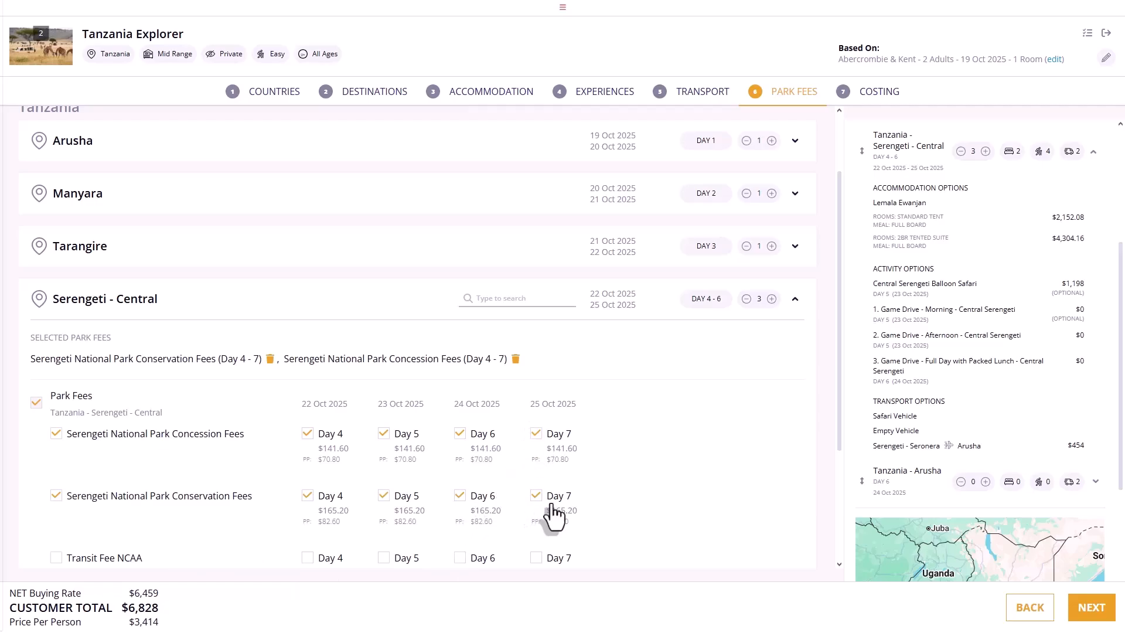
Remove Day 7 from the Serengeti National Park Concession Fees and Conservation Fees under Serengeti - Central.
click(536, 434)
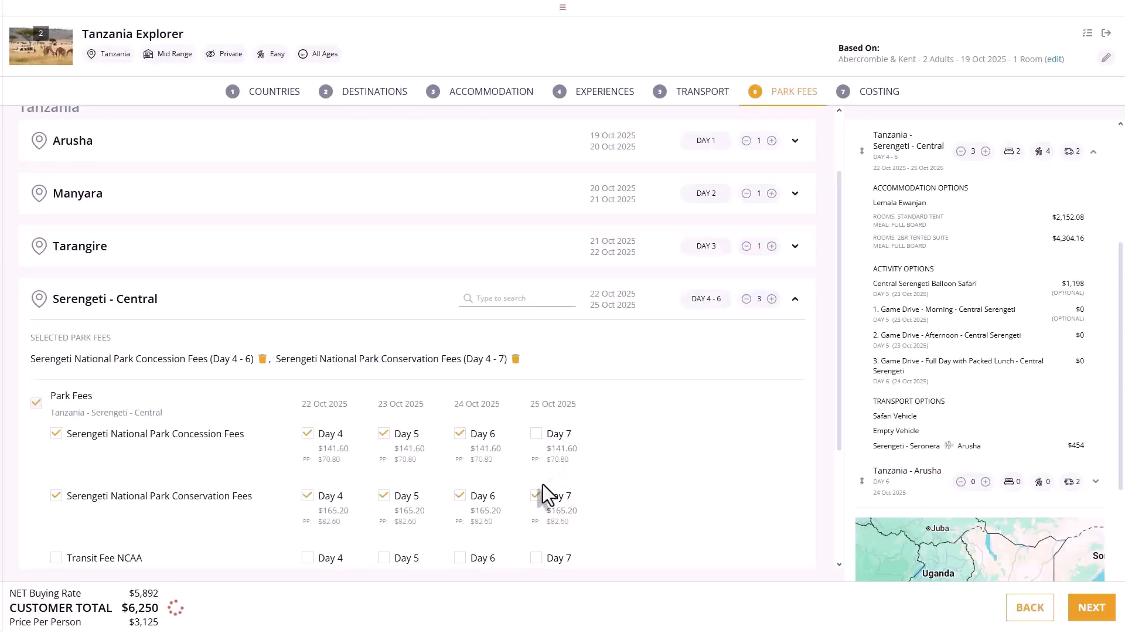
click(536, 496)
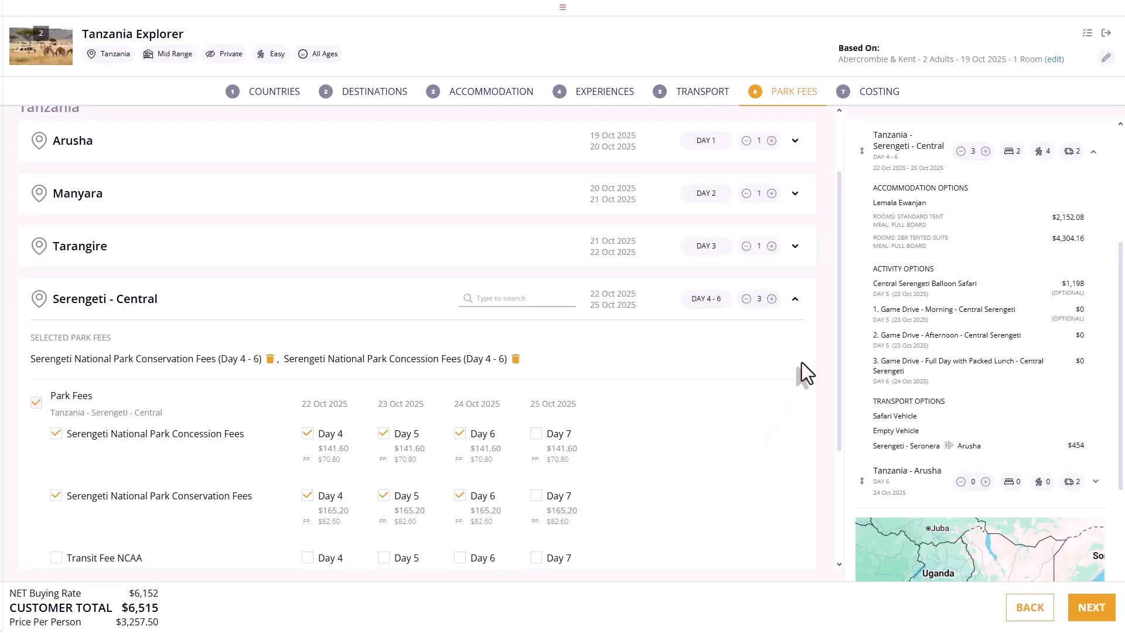
click(799, 316)
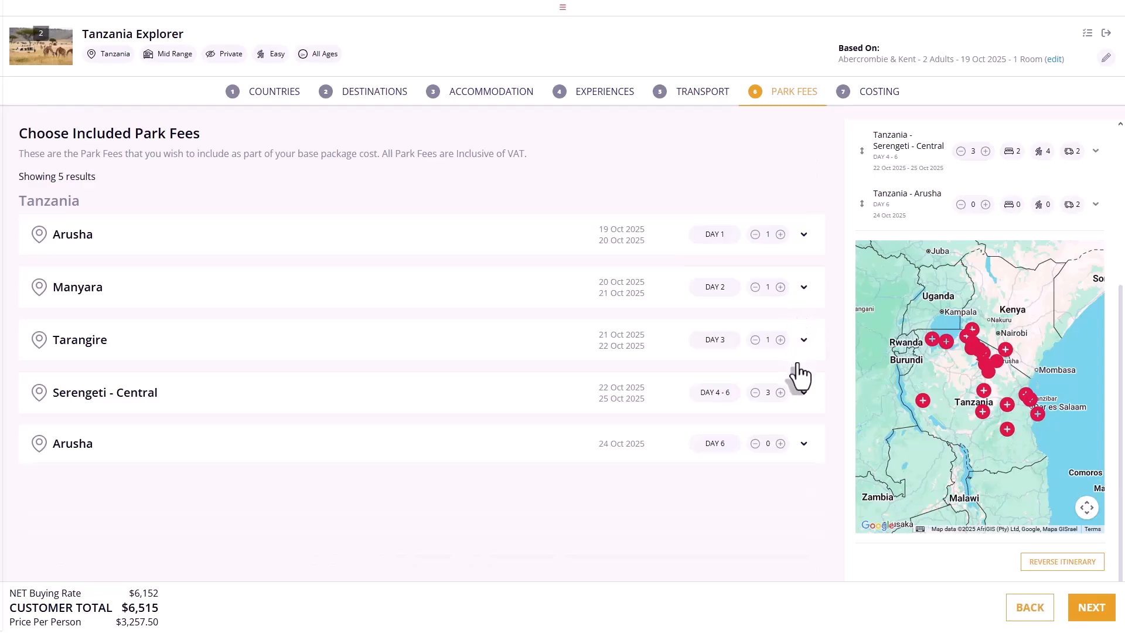
Check the Day 6 Arusha stop for available park fees and continue to the costing stage.
click(807, 451)
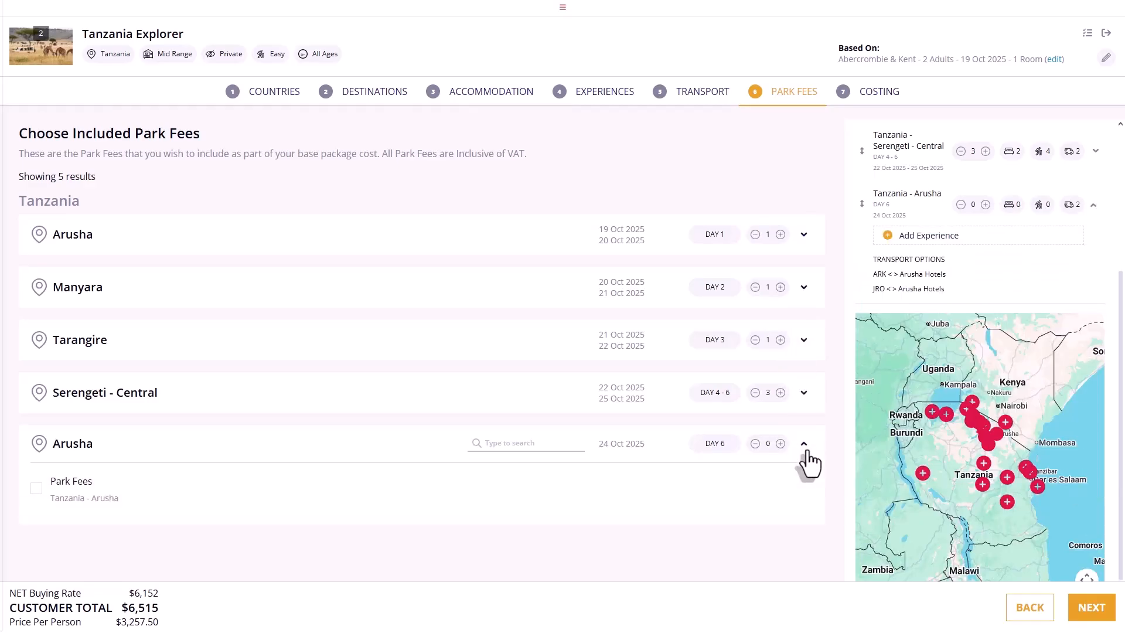
click(806, 451)
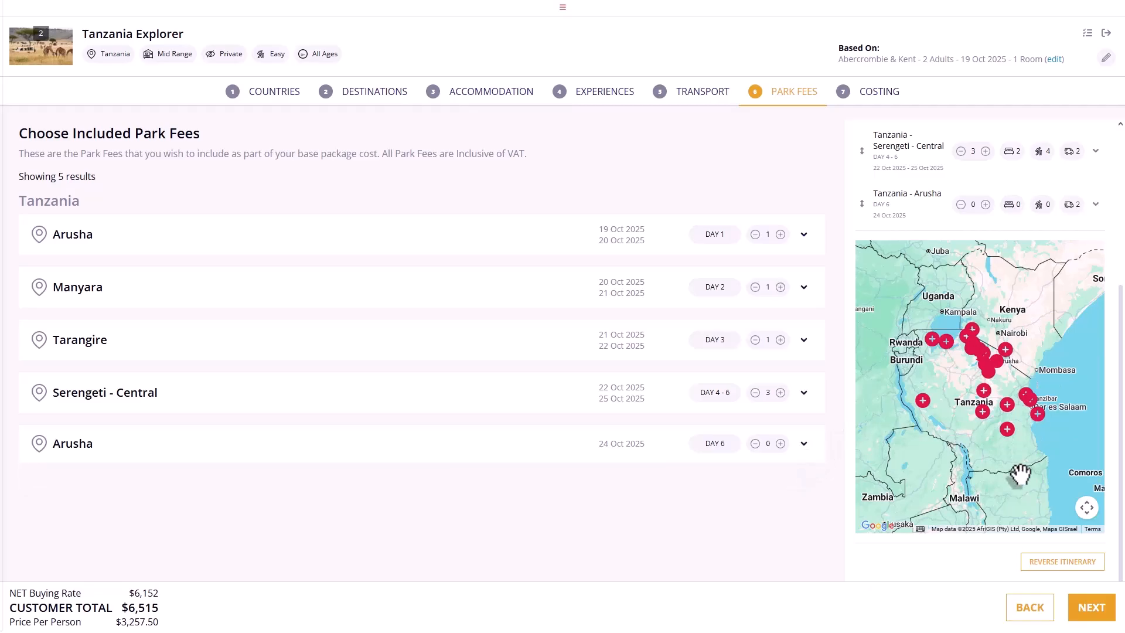
click(1087, 611)
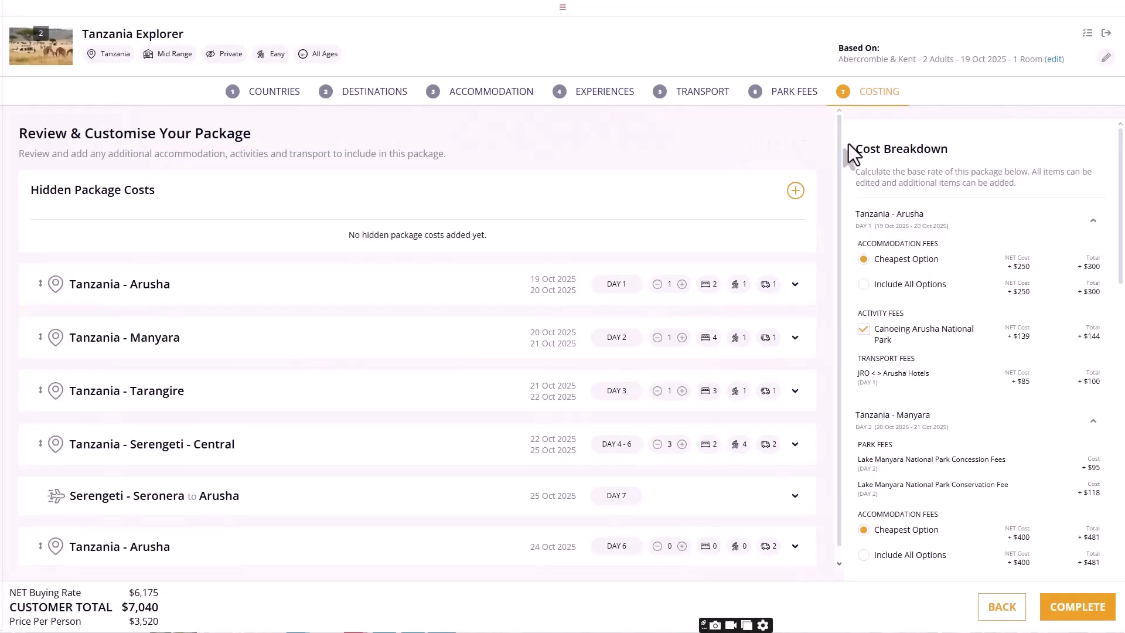
drag(855, 152, 958, 153)
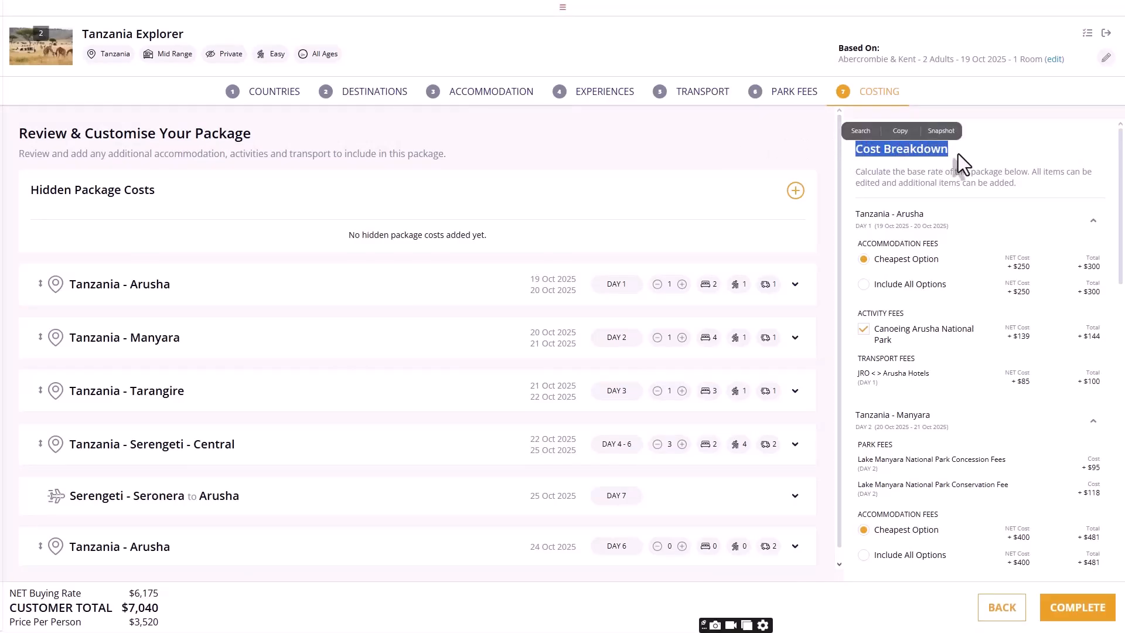
click(958, 153)
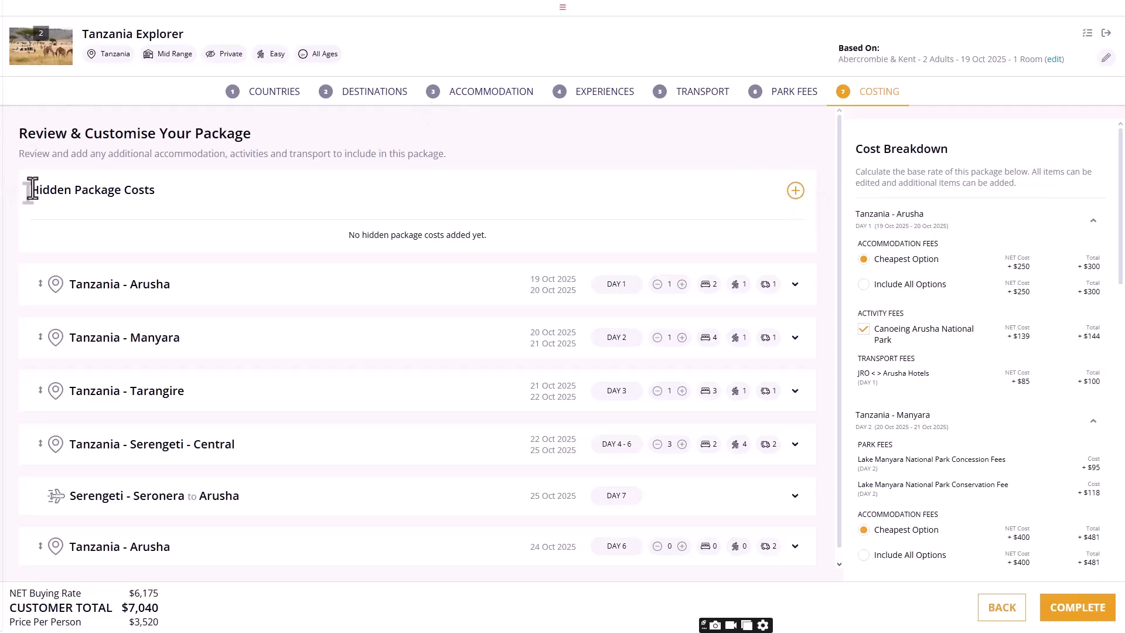
drag(30, 189, 5, 191)
Start a hidden package cost named Bottled Water from Day 1 for 7 days, charged per person.
click(796, 191)
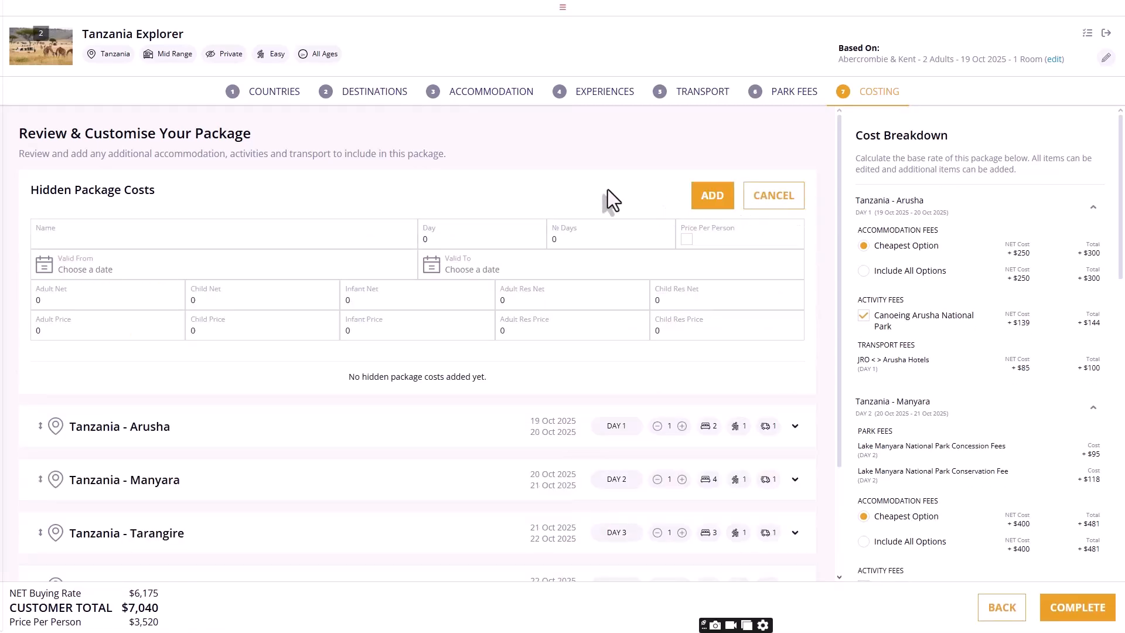
click(402, 228)
text(Bottled Water)
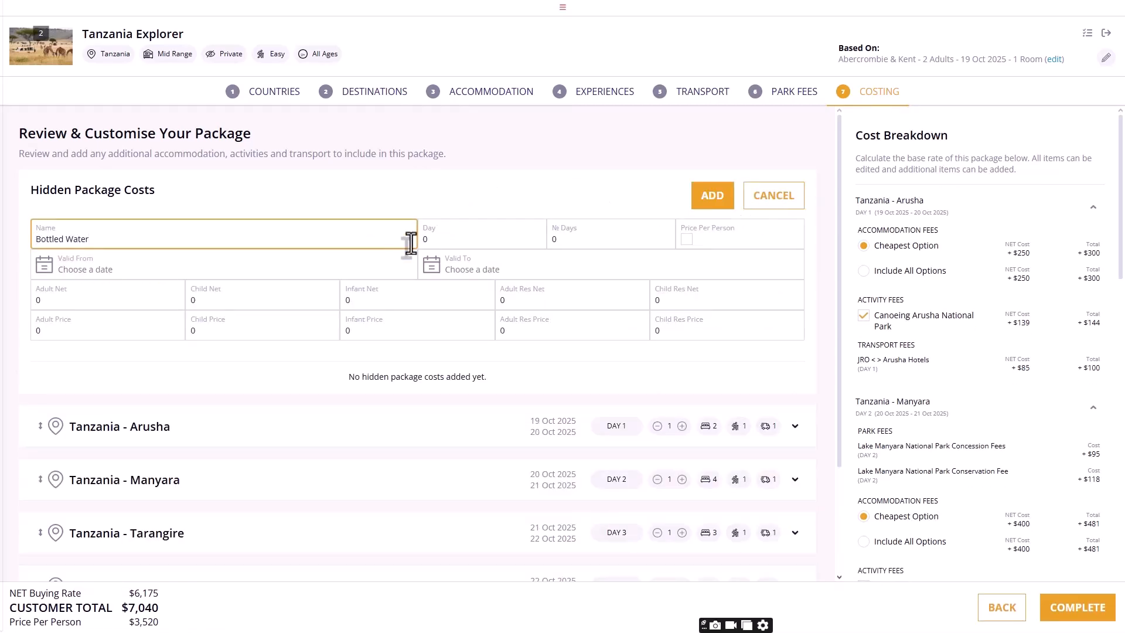
click(432, 239)
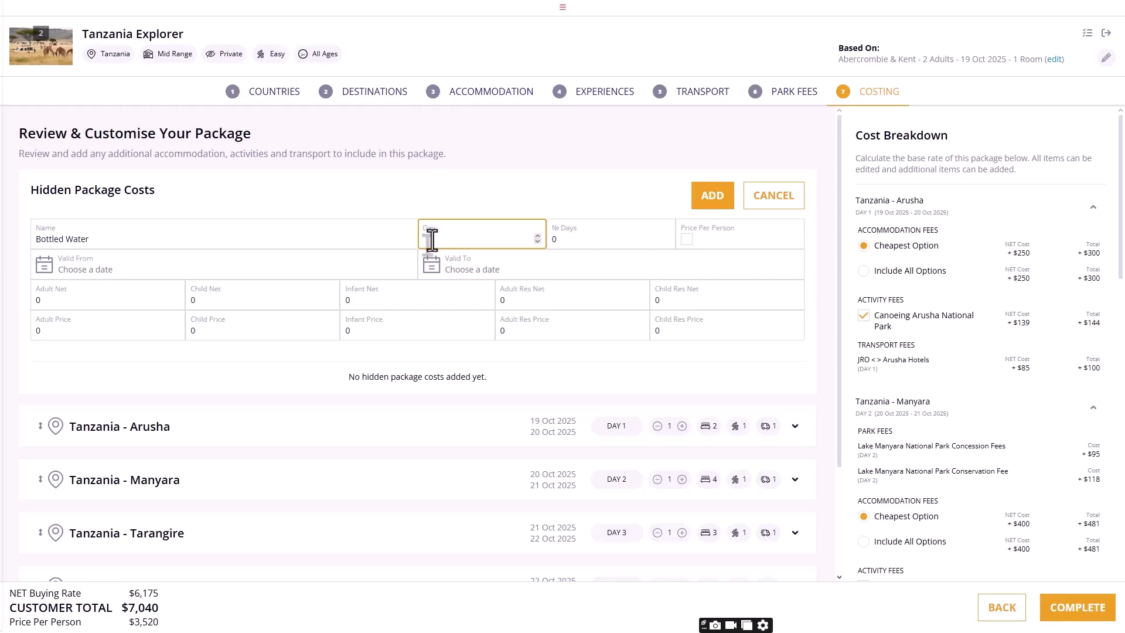
click(597, 238)
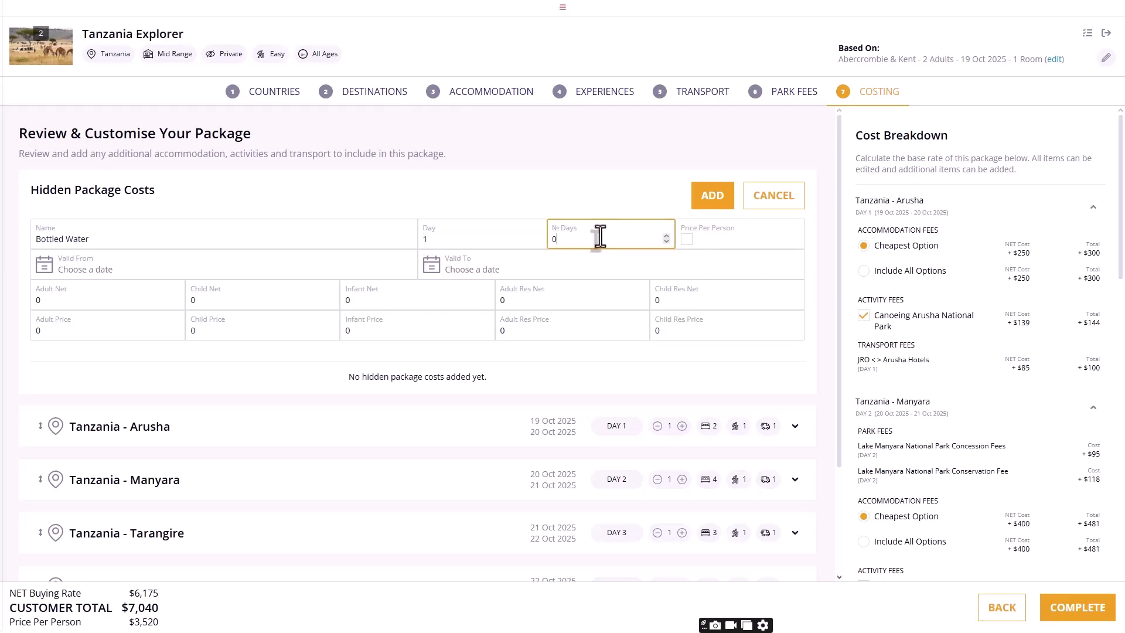
key(BackSpace)
text(7)
click(686, 240)
Set the Bottled Water adult net to 1 and adult price to 2, and add it to the hidden package costs.
click(153, 301)
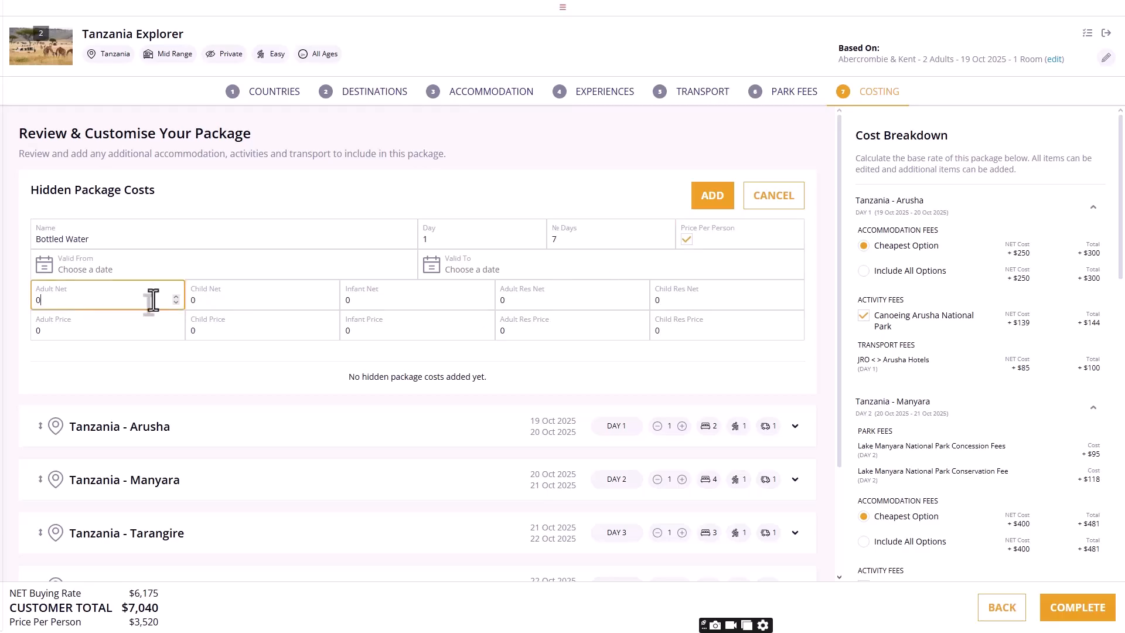
key(BackSpace)
text(1)
click(140, 331)
key(BackSpace)
text(2)
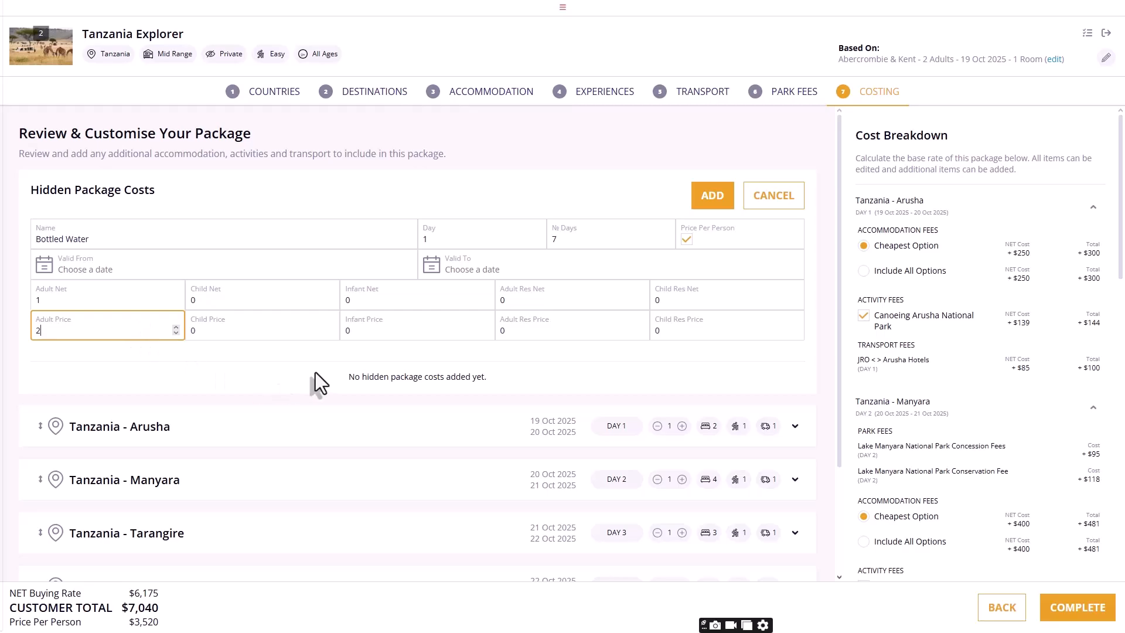
click(709, 205)
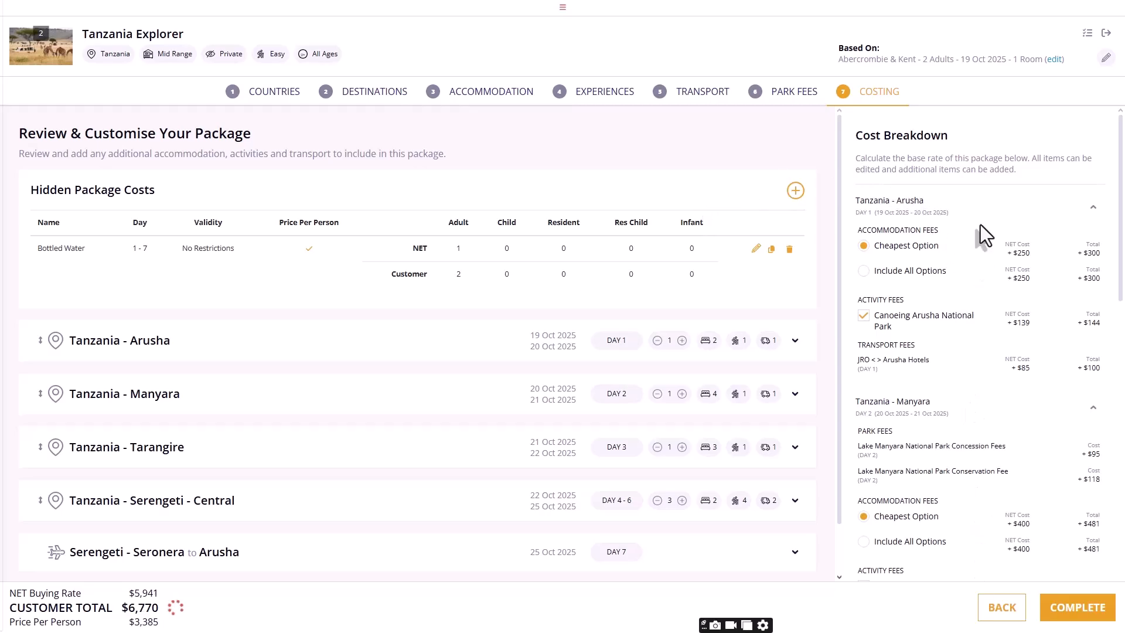
Review the hidden costs, profit margin and customer total at the end of the cost breakdown.
drag(1120, 281, 1120, 515)
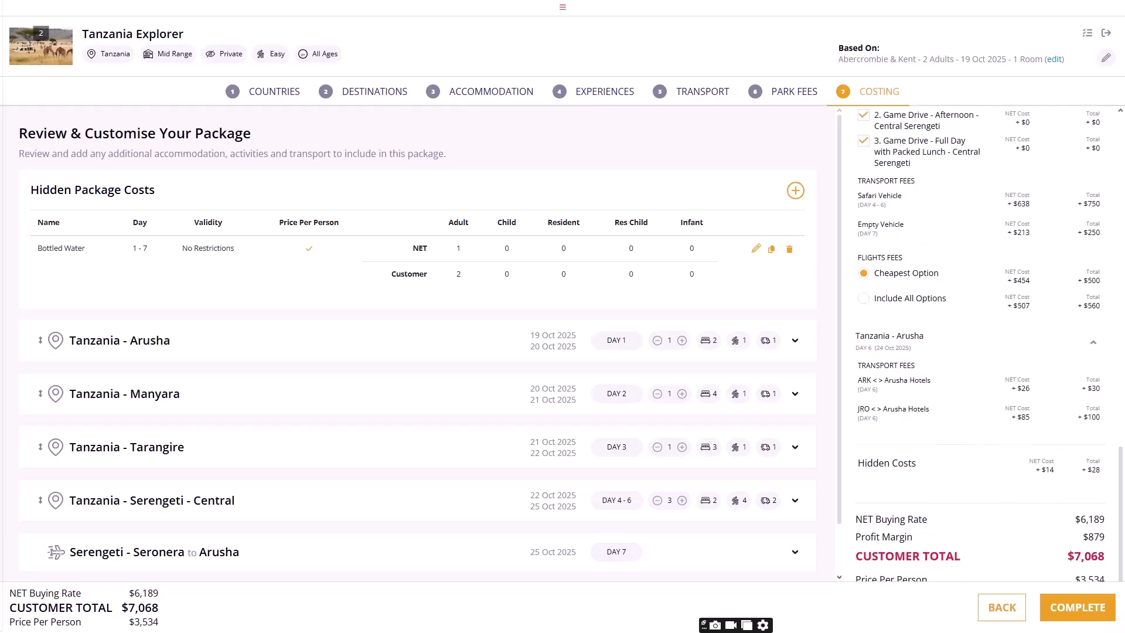
scroll(1116, 586, down, 1)
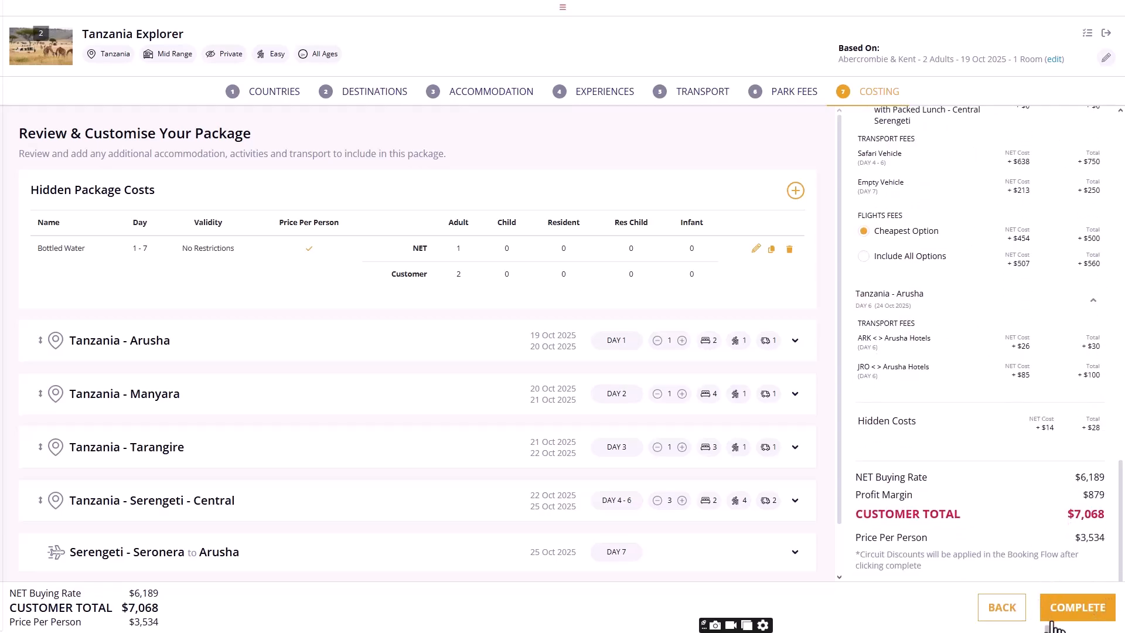